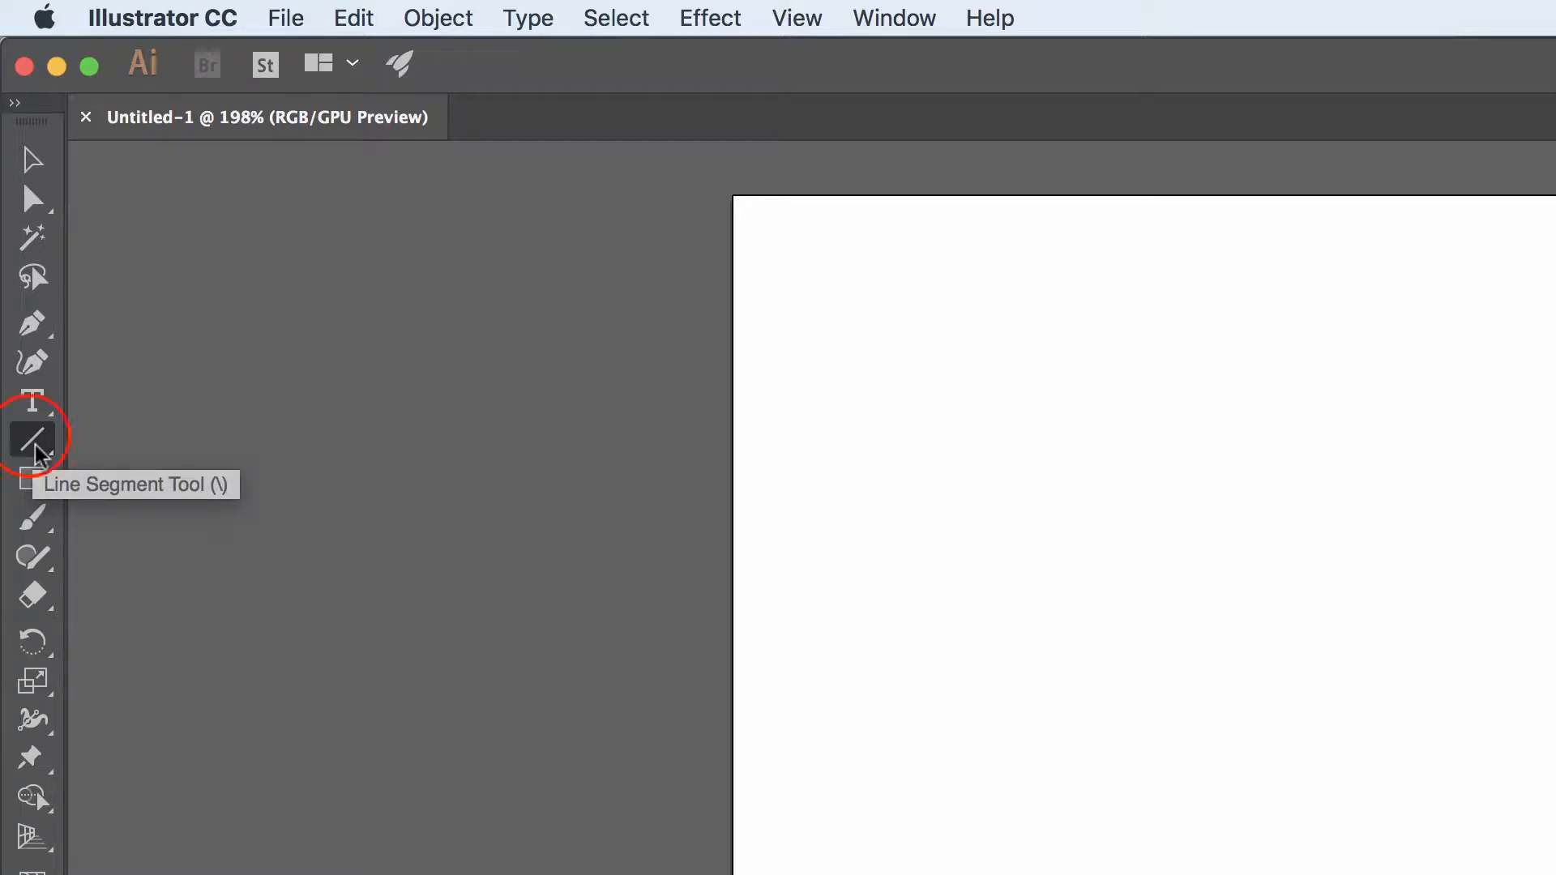
- Draw a nearly horizontal line about 653 px long across the artboard and set its stroke weight to 14 pt
left_click(32, 444)
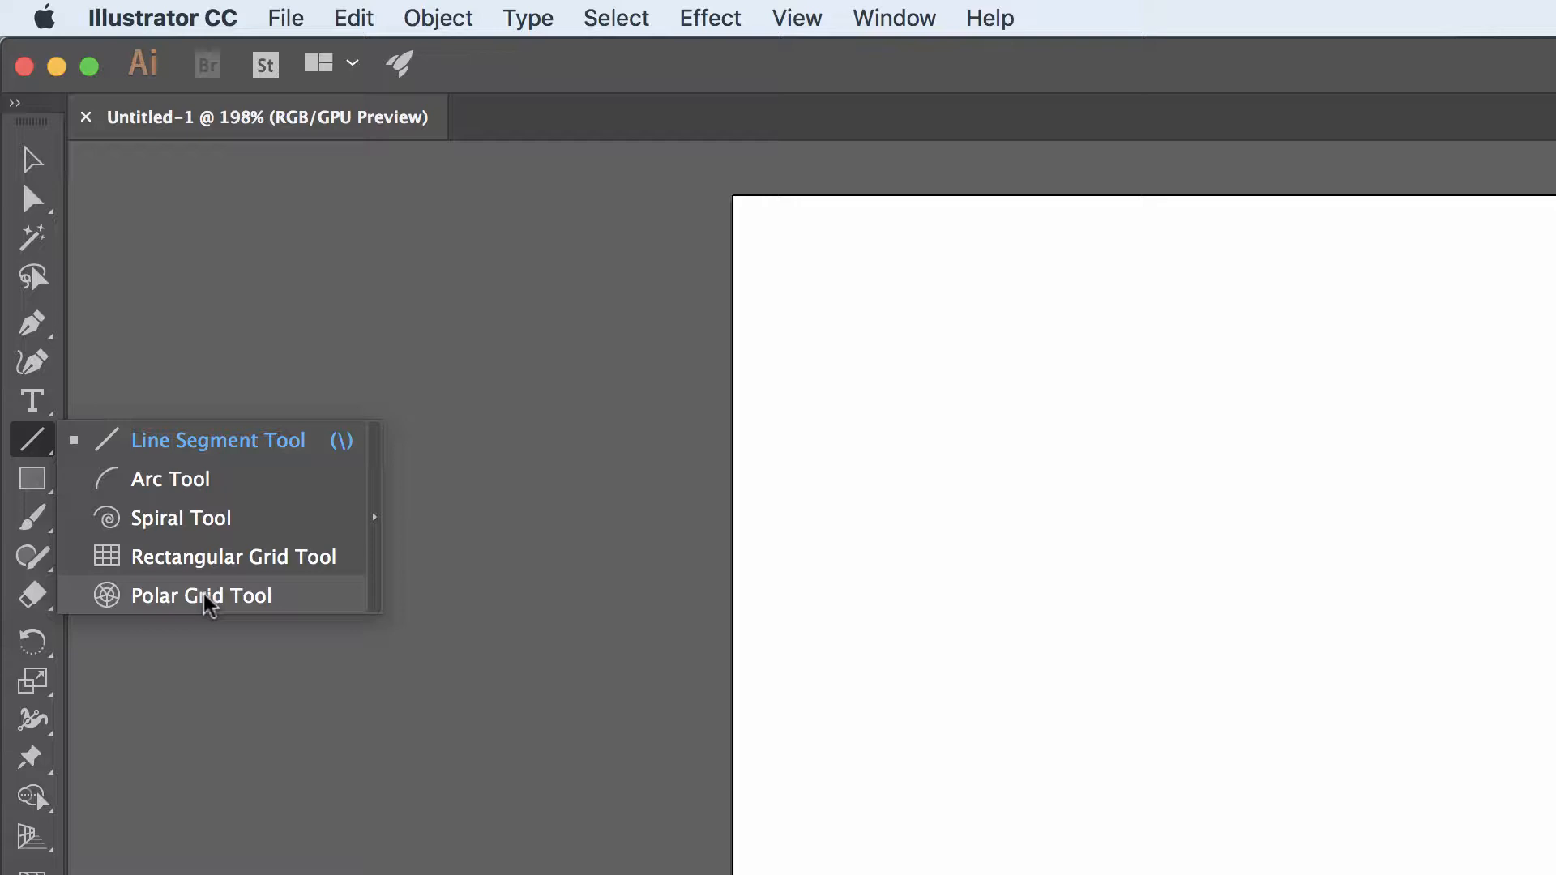
left_click(170, 442)
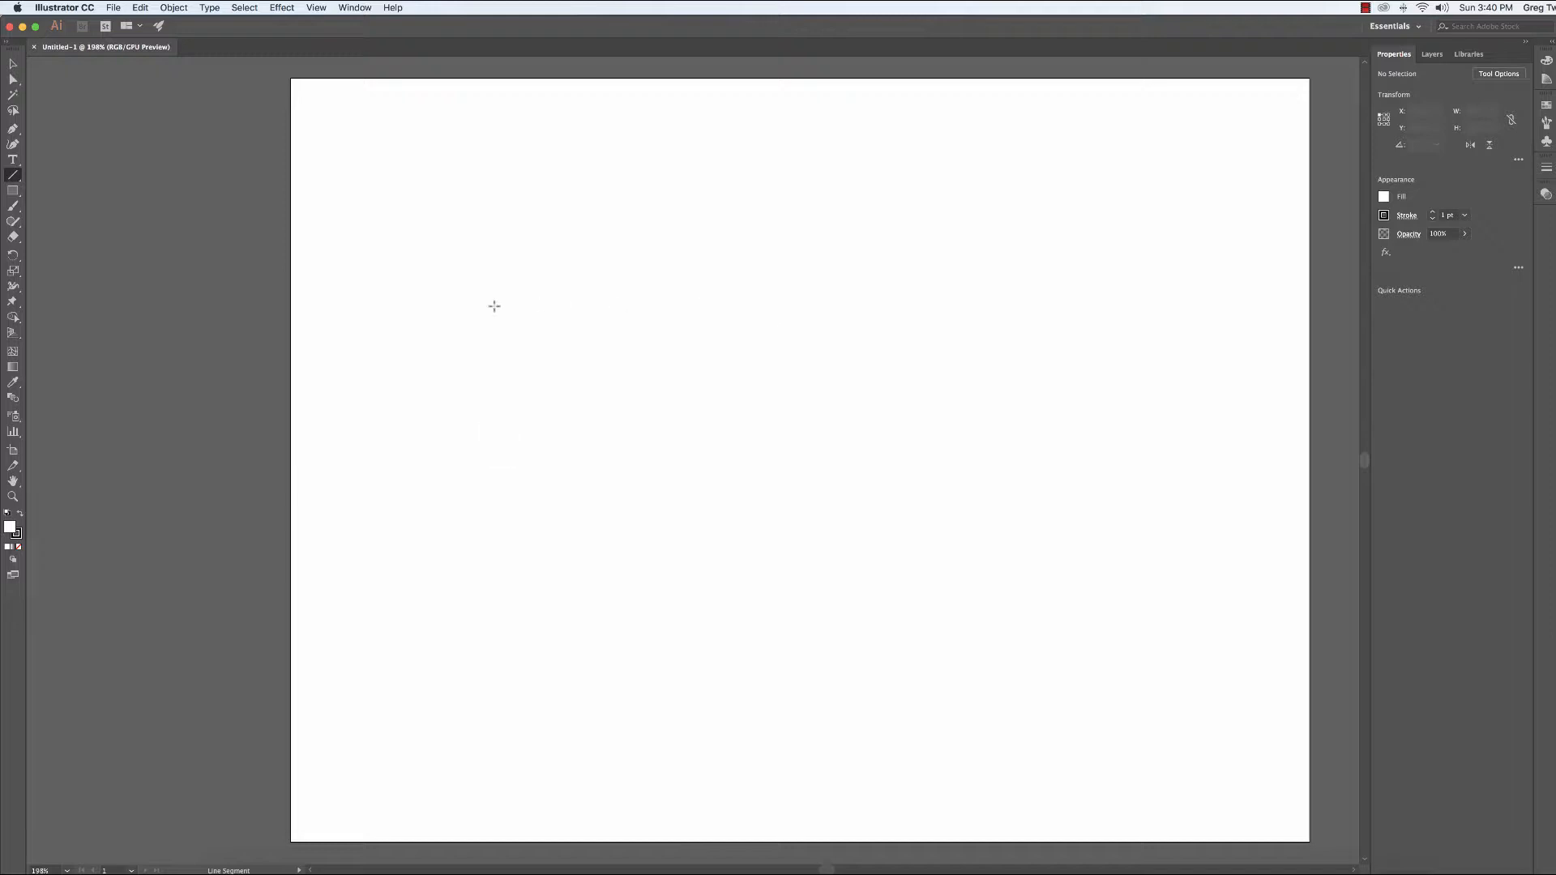
left_click_drag(361, 424, 1196, 422)
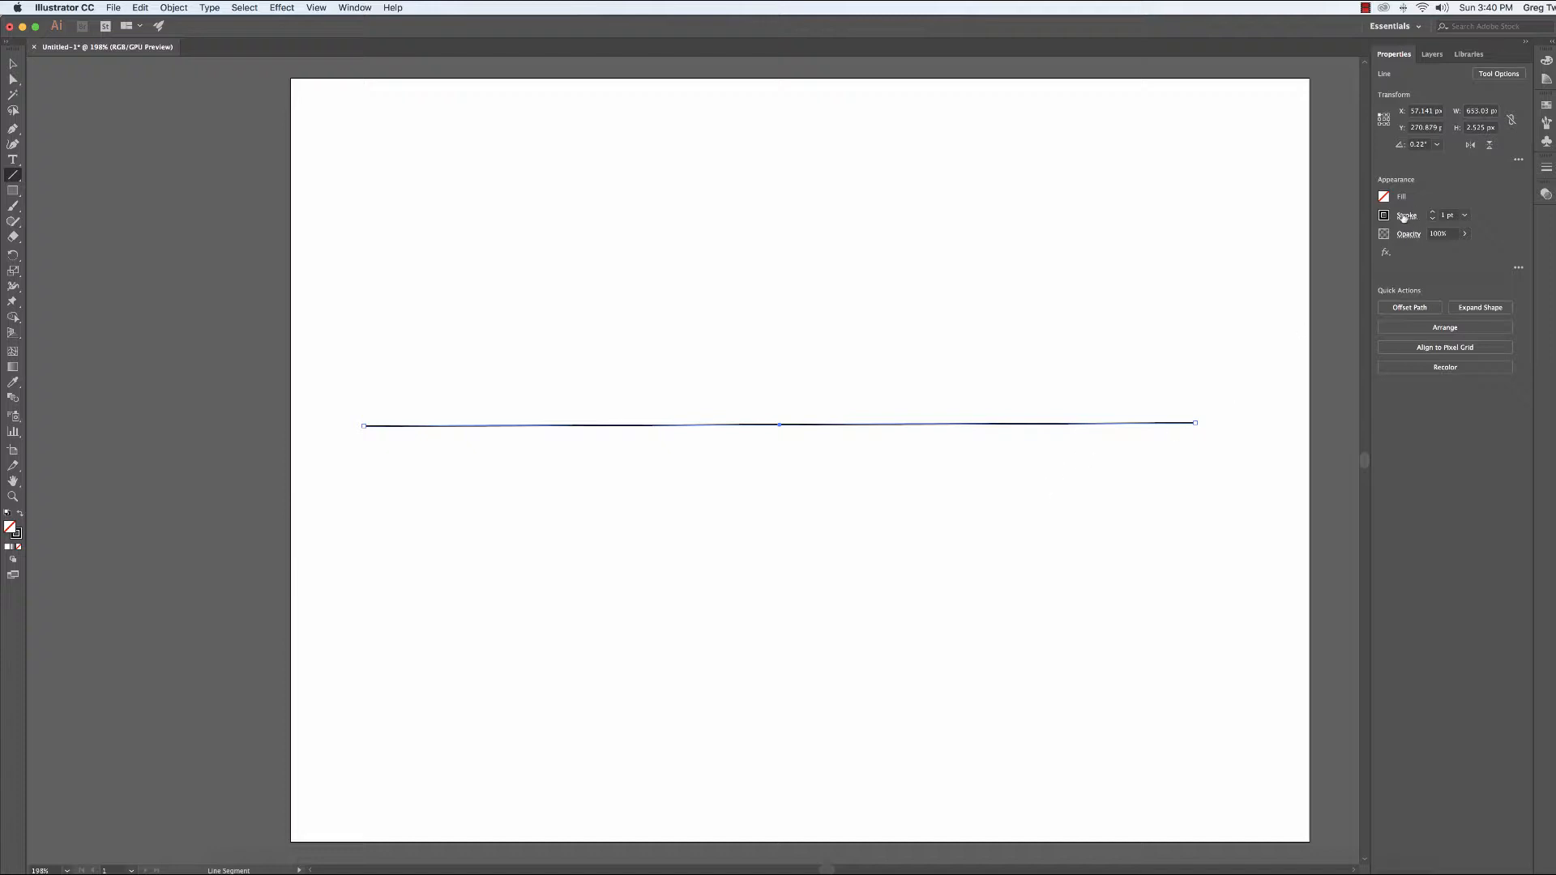
left_click_drag(1433, 215, 1431, 213)
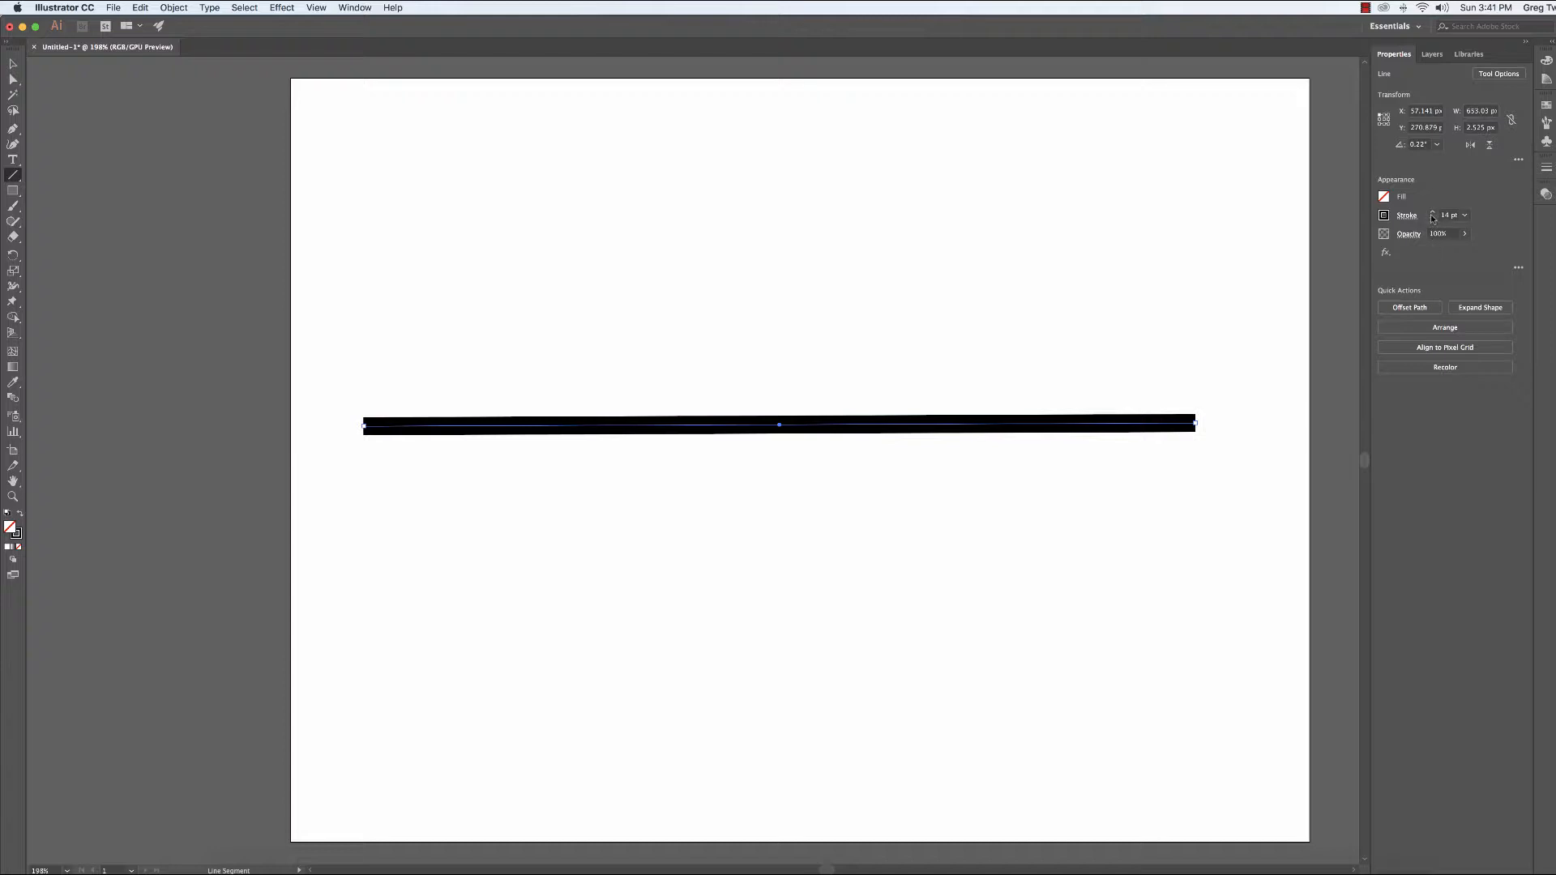
- Give the line's stroke round caps, keeping it solid rather than dashed
left_click(1406, 216)
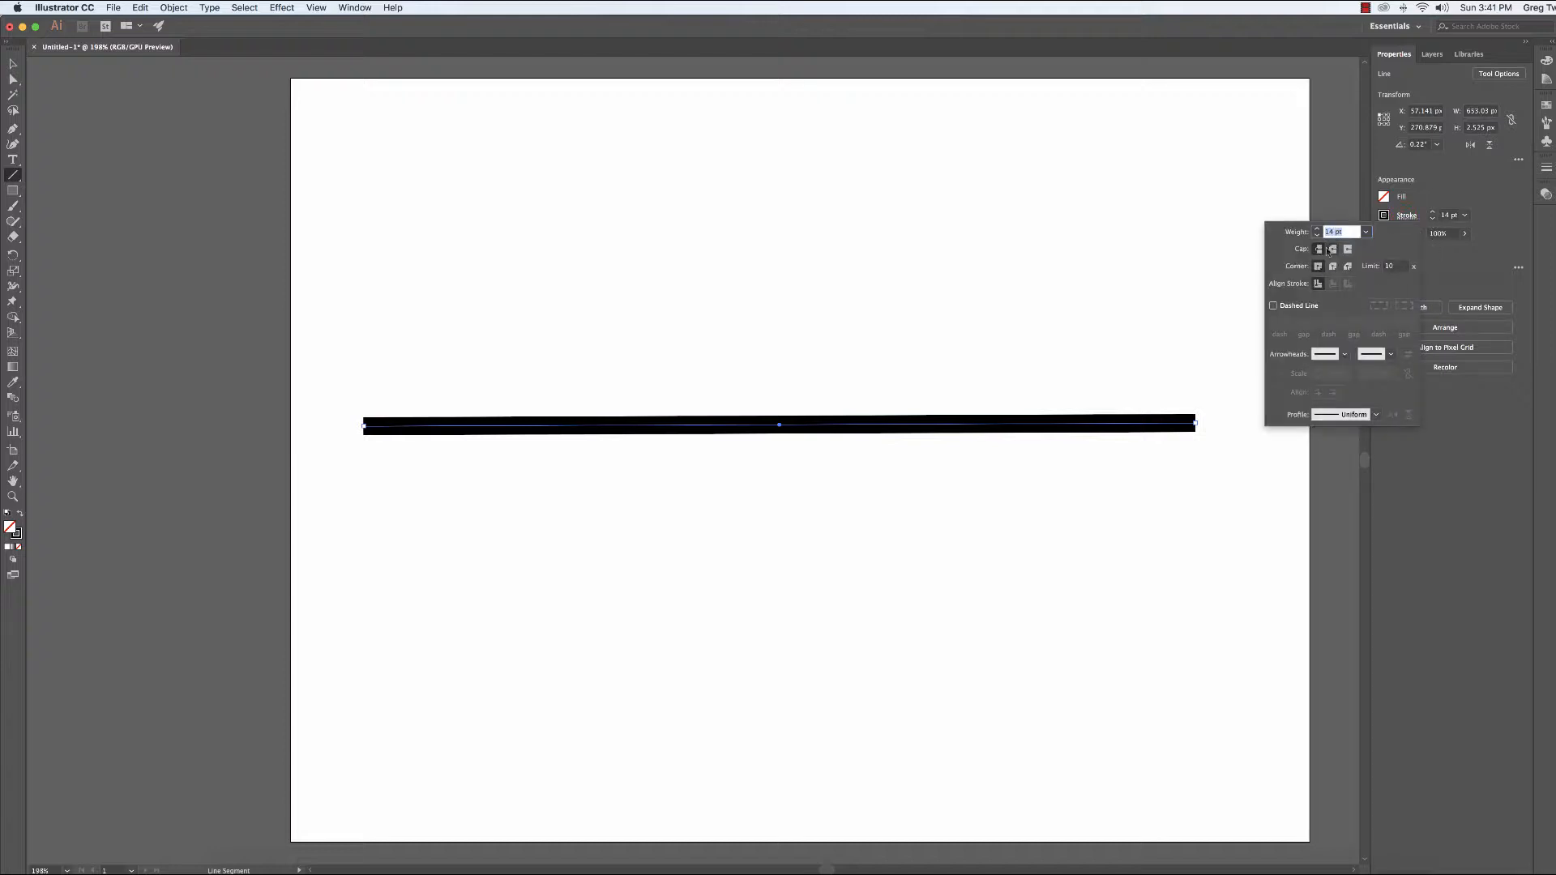
left_click(1273, 306)
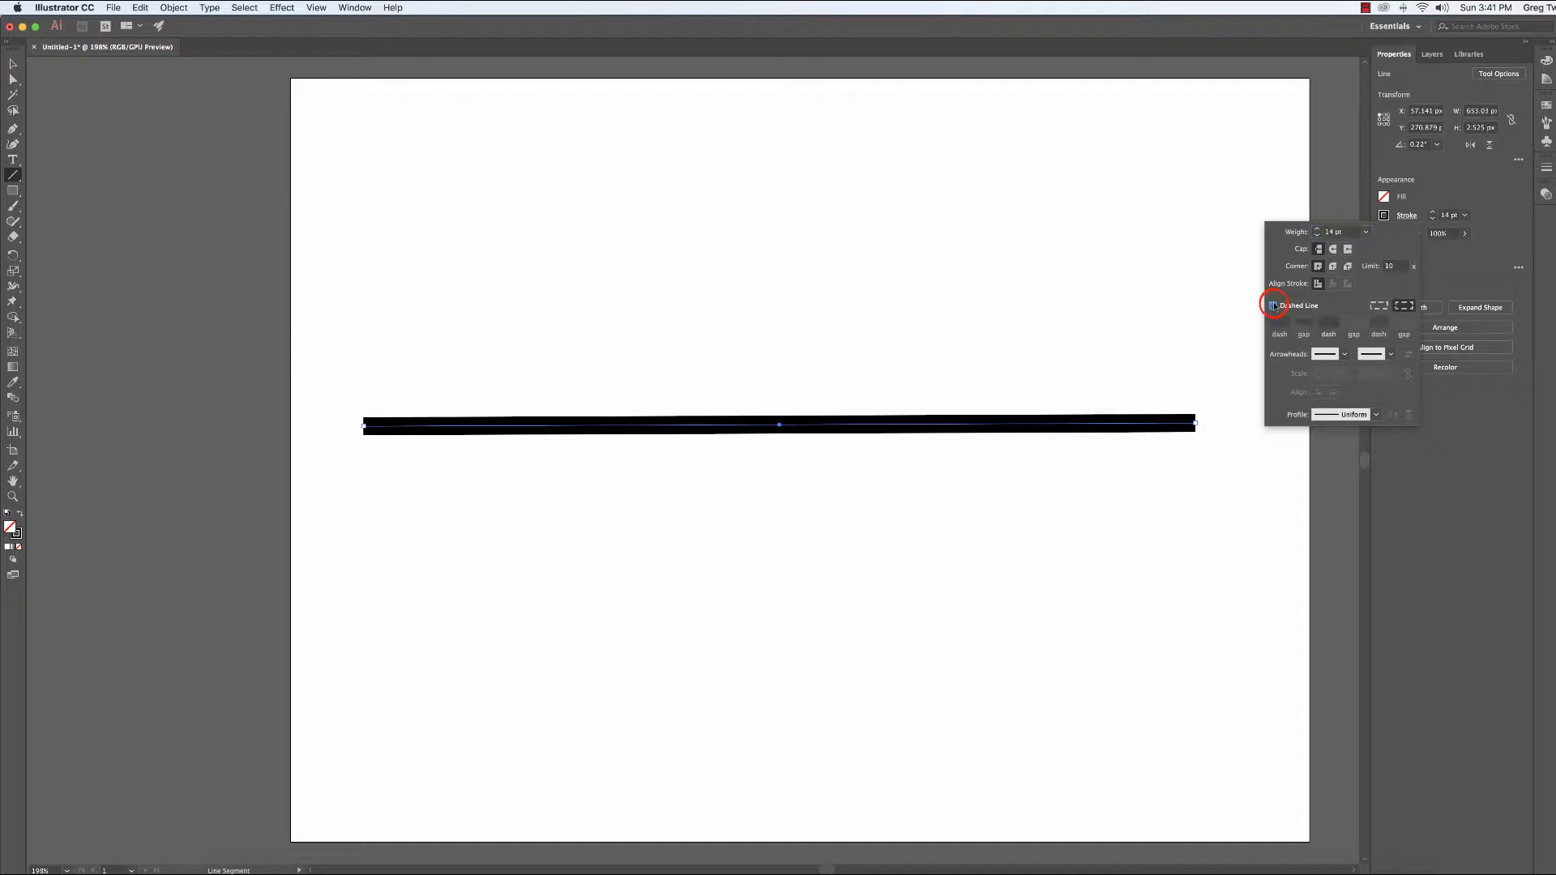
left_click(1274, 306)
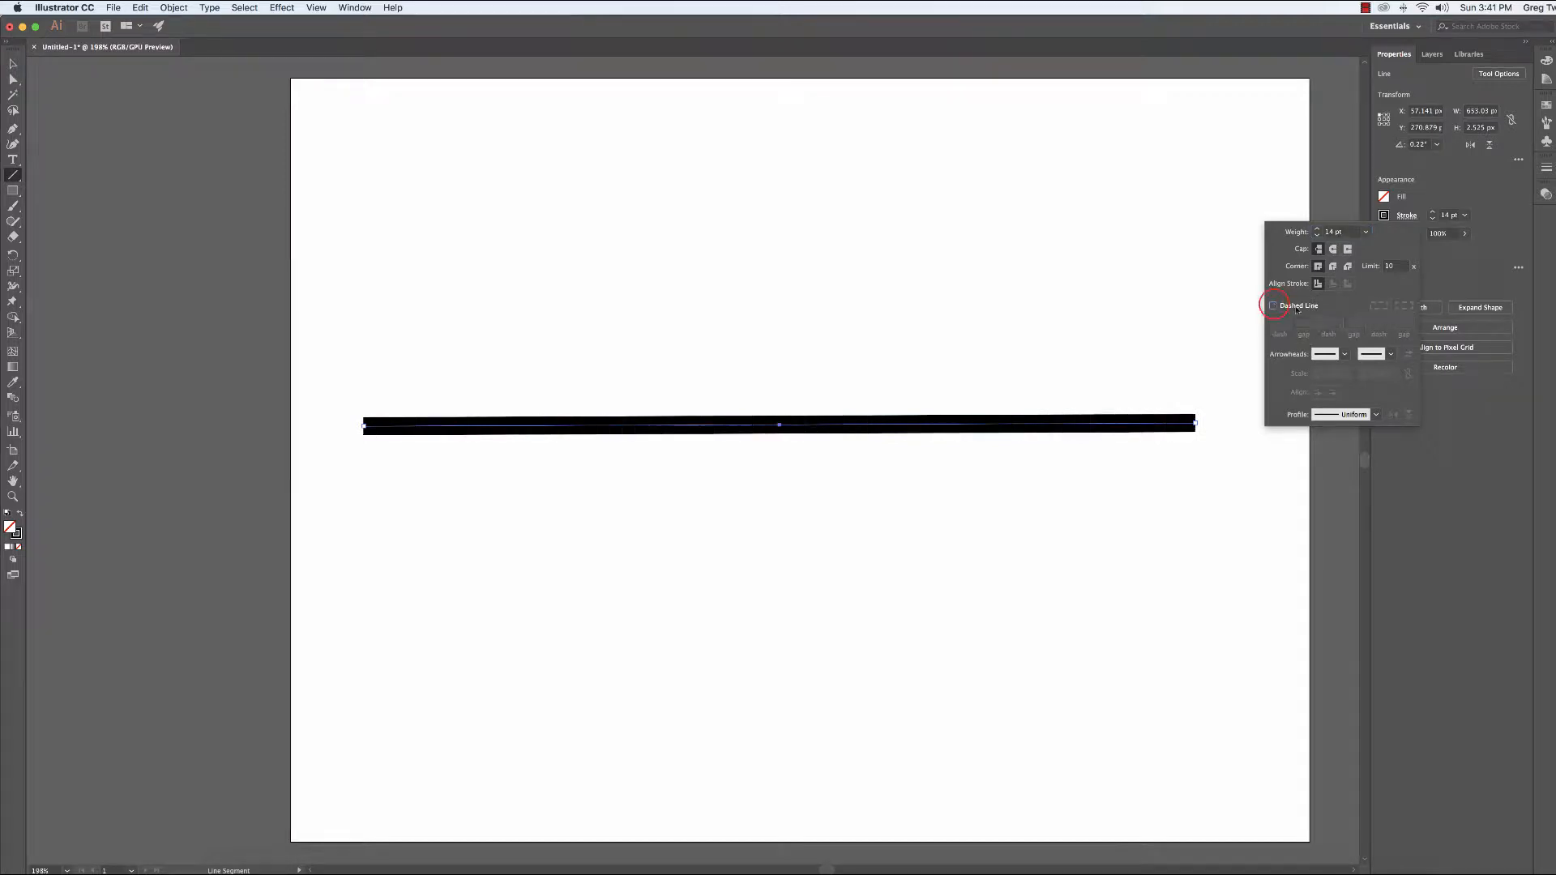
left_click(1333, 250)
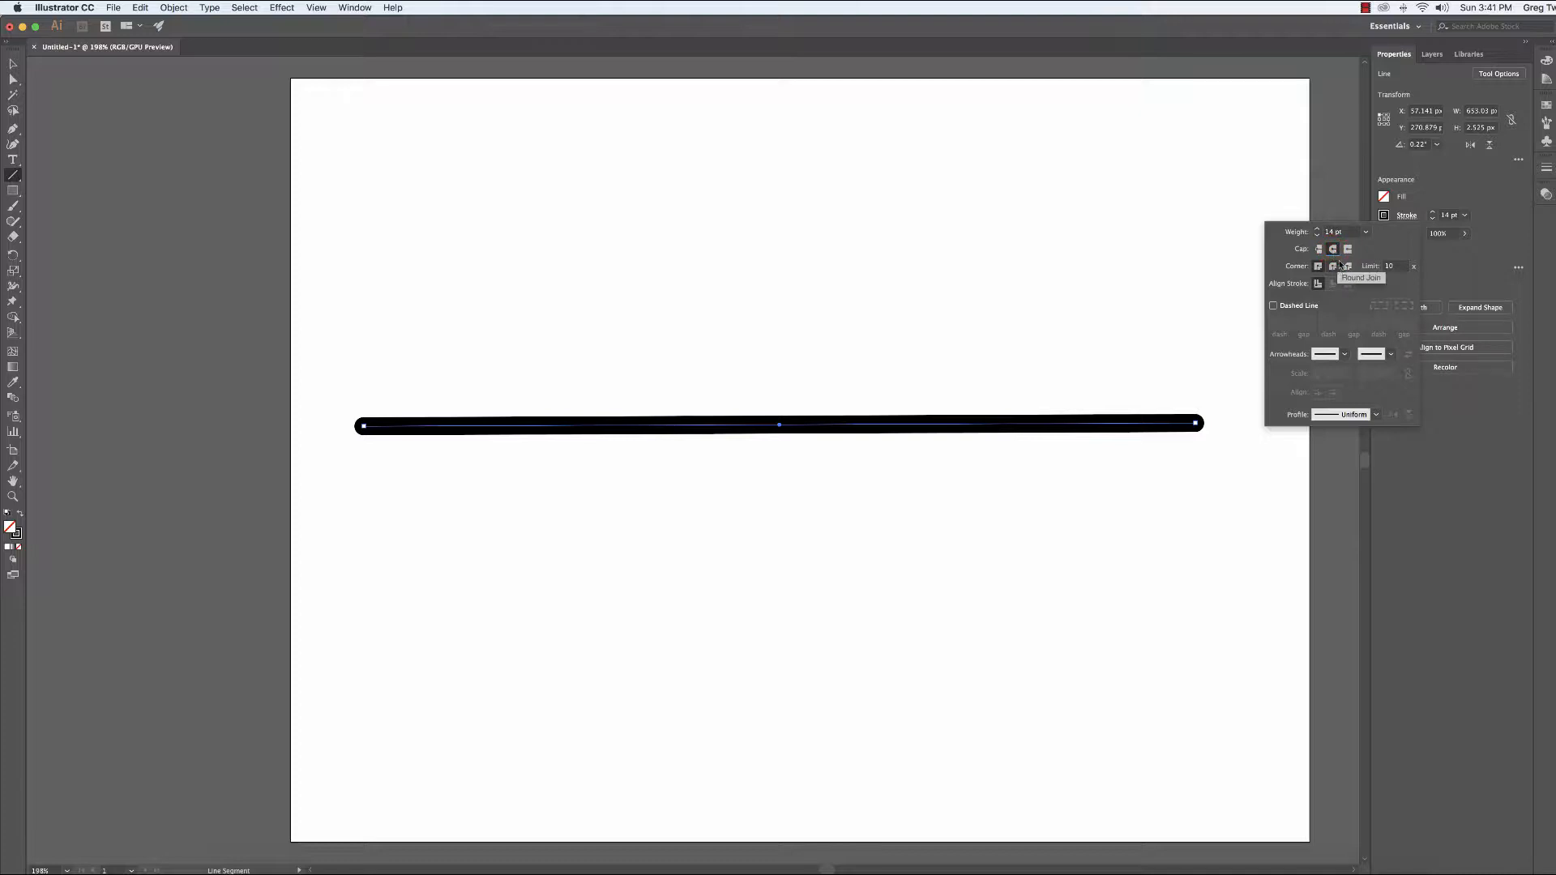
- Apply the scissors arrowhead, Arrow 33, to the start of the line
left_click(1344, 353)
left_click(1278, 396)
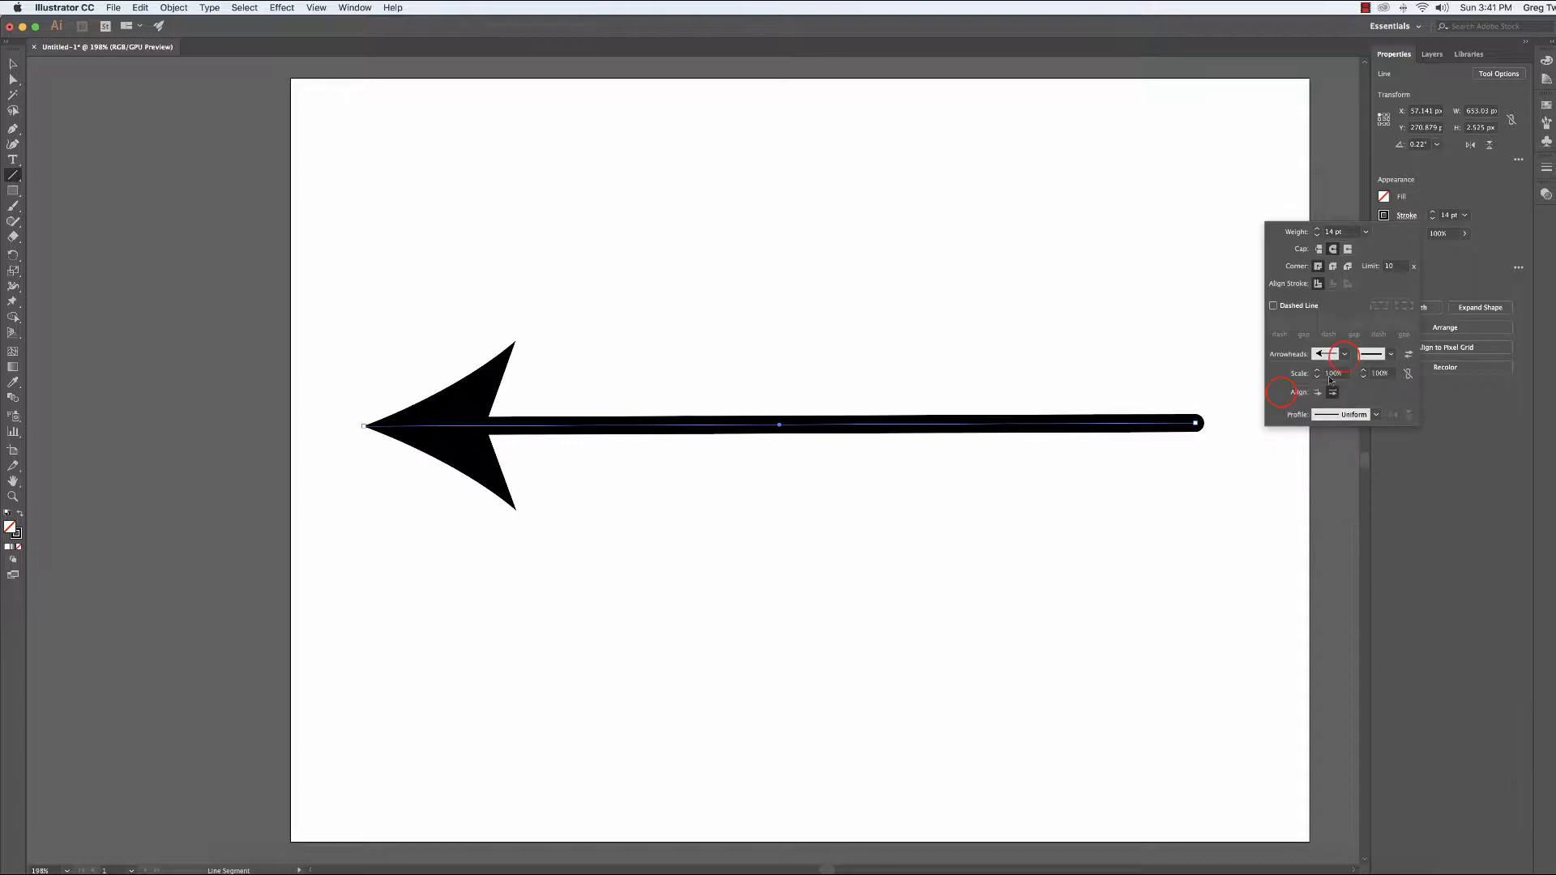
left_click(1345, 357)
scroll(1325, 450, "down", 5)
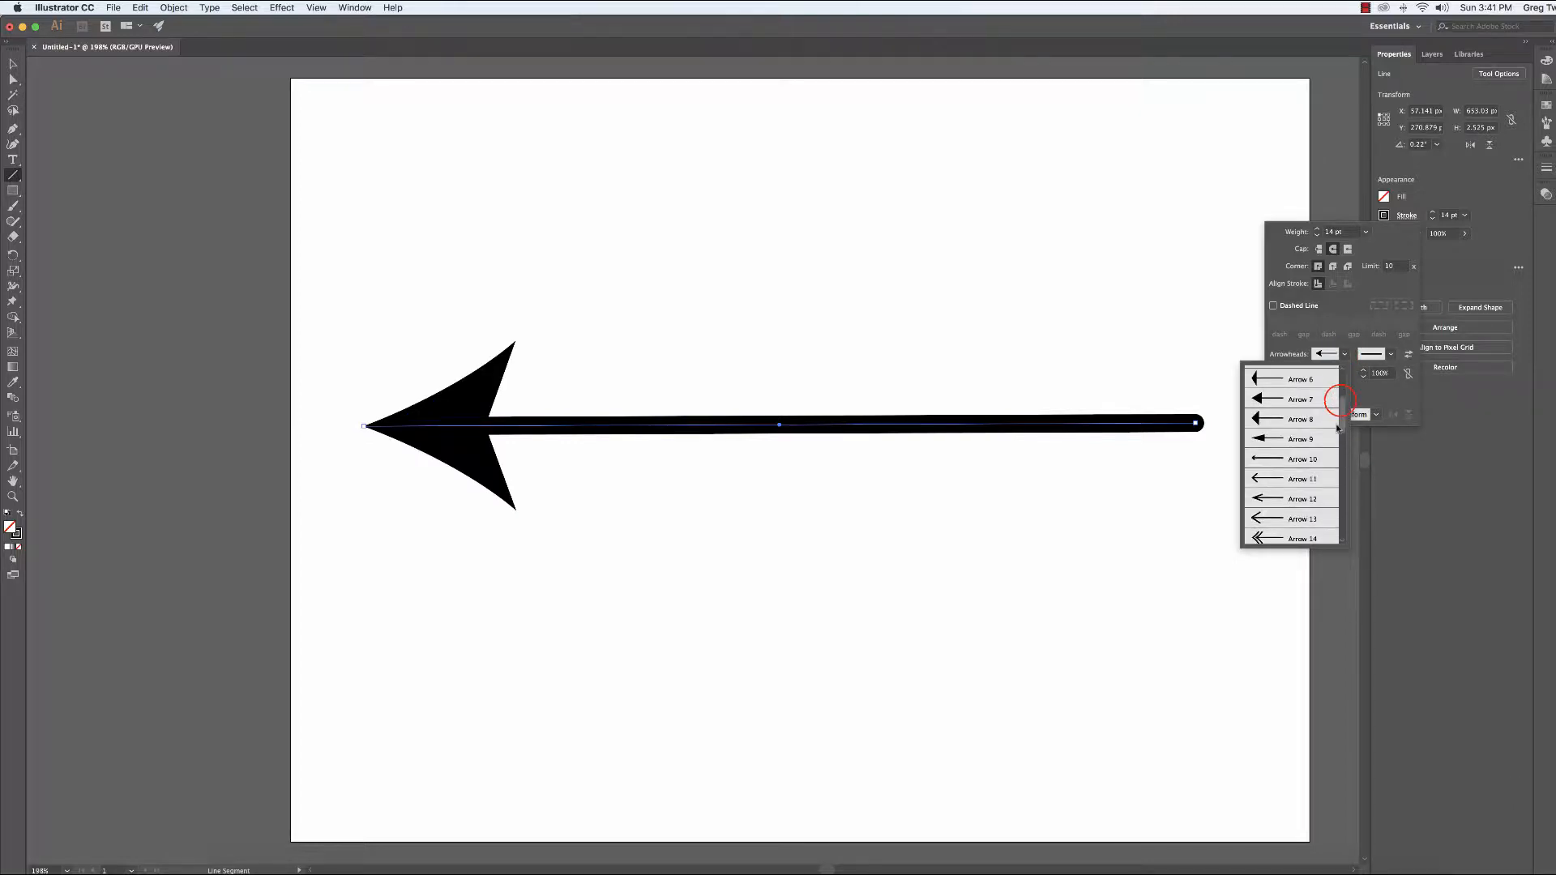
scroll(1325, 453, "down", 6)
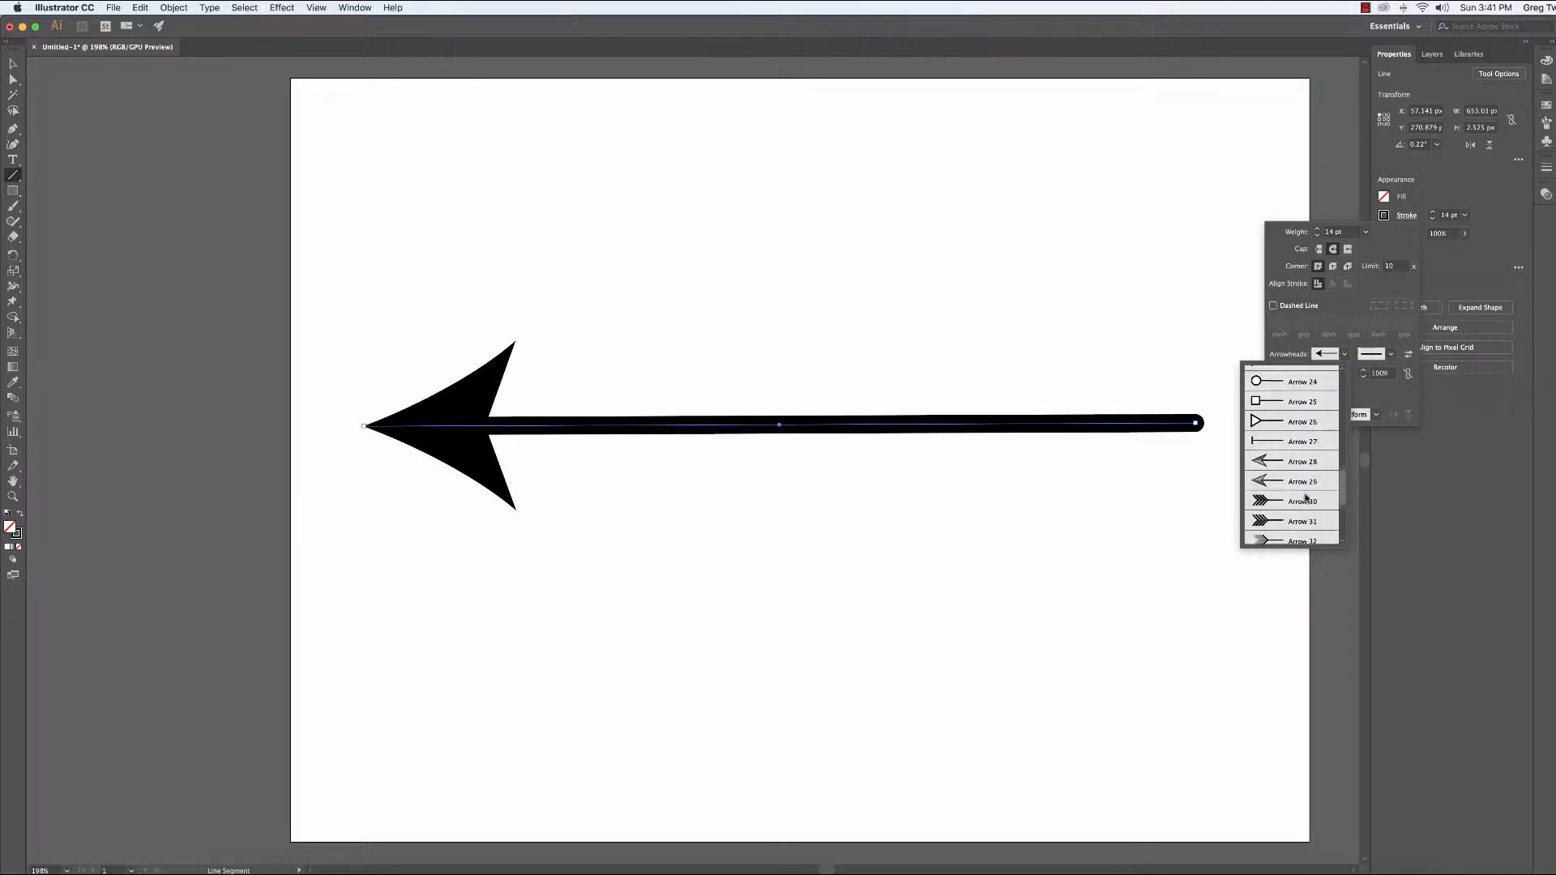
scroll(1301, 495, "down", 1)
left_click(1289, 460)
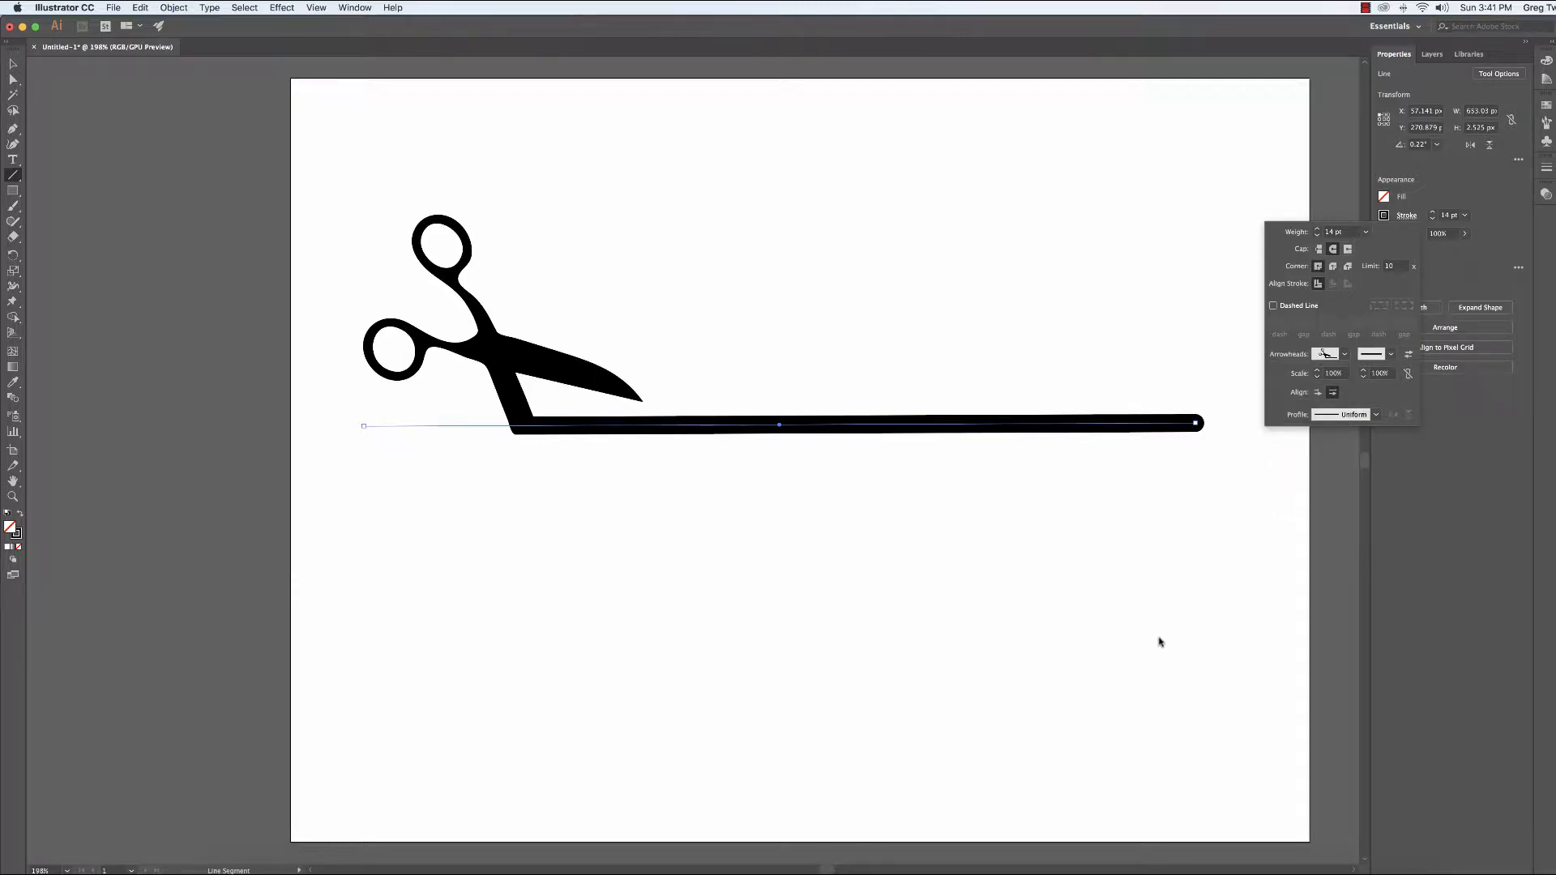
- Make the line dashed, with a 20 pt dash and a 20 pt gap
left_click(1274, 306)
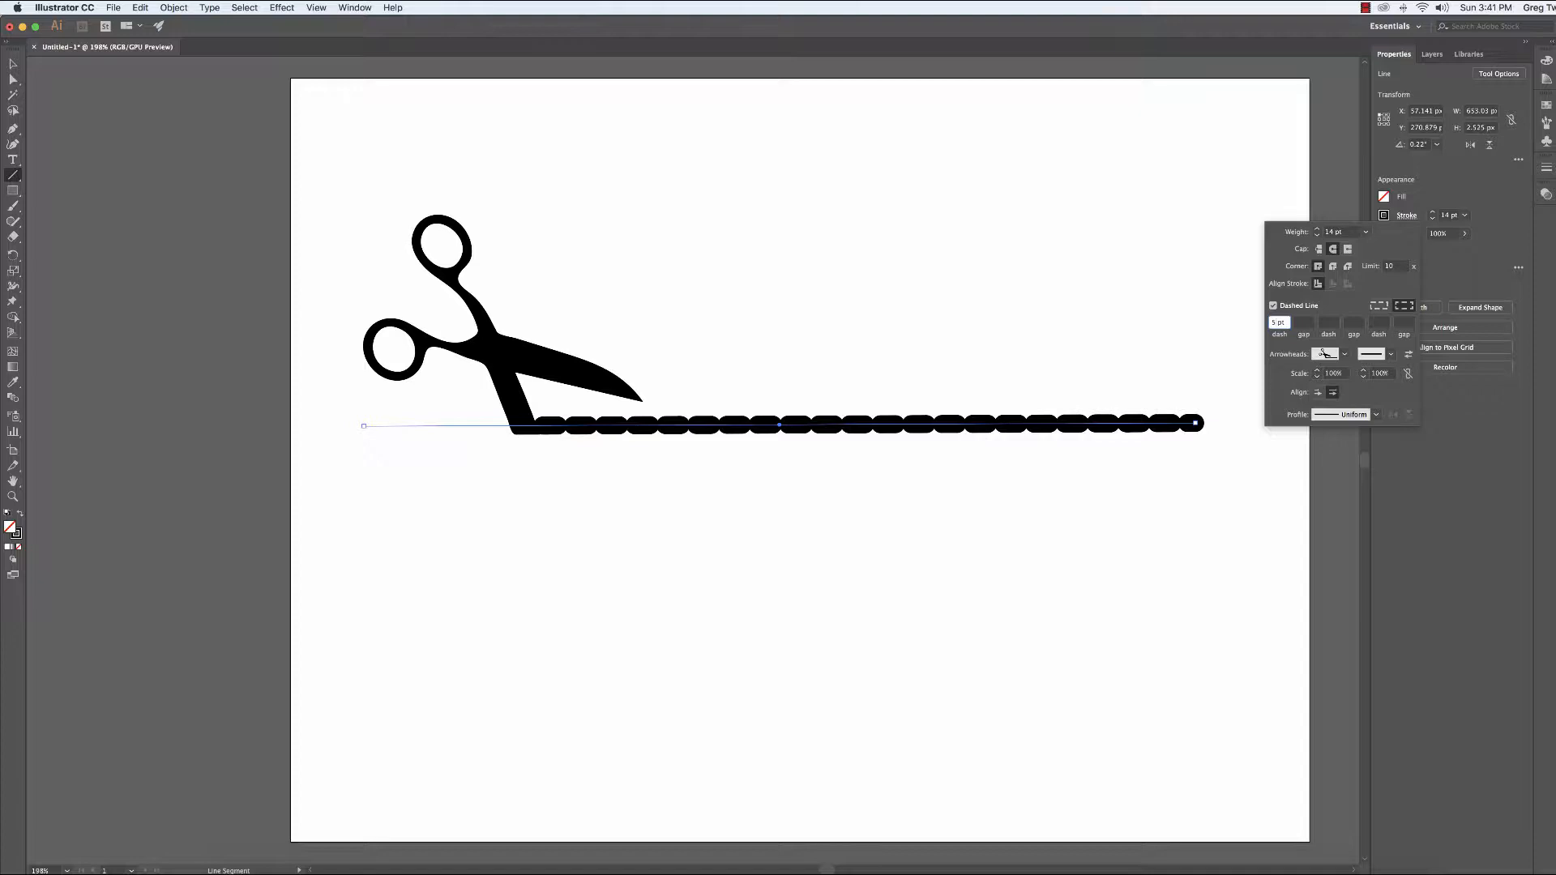
type("5")
key("Tab")
type("5")
key("Tab")
left_click(1278, 322)
double_click(1276, 324)
key("Tab")
type("20")
key("Tab")
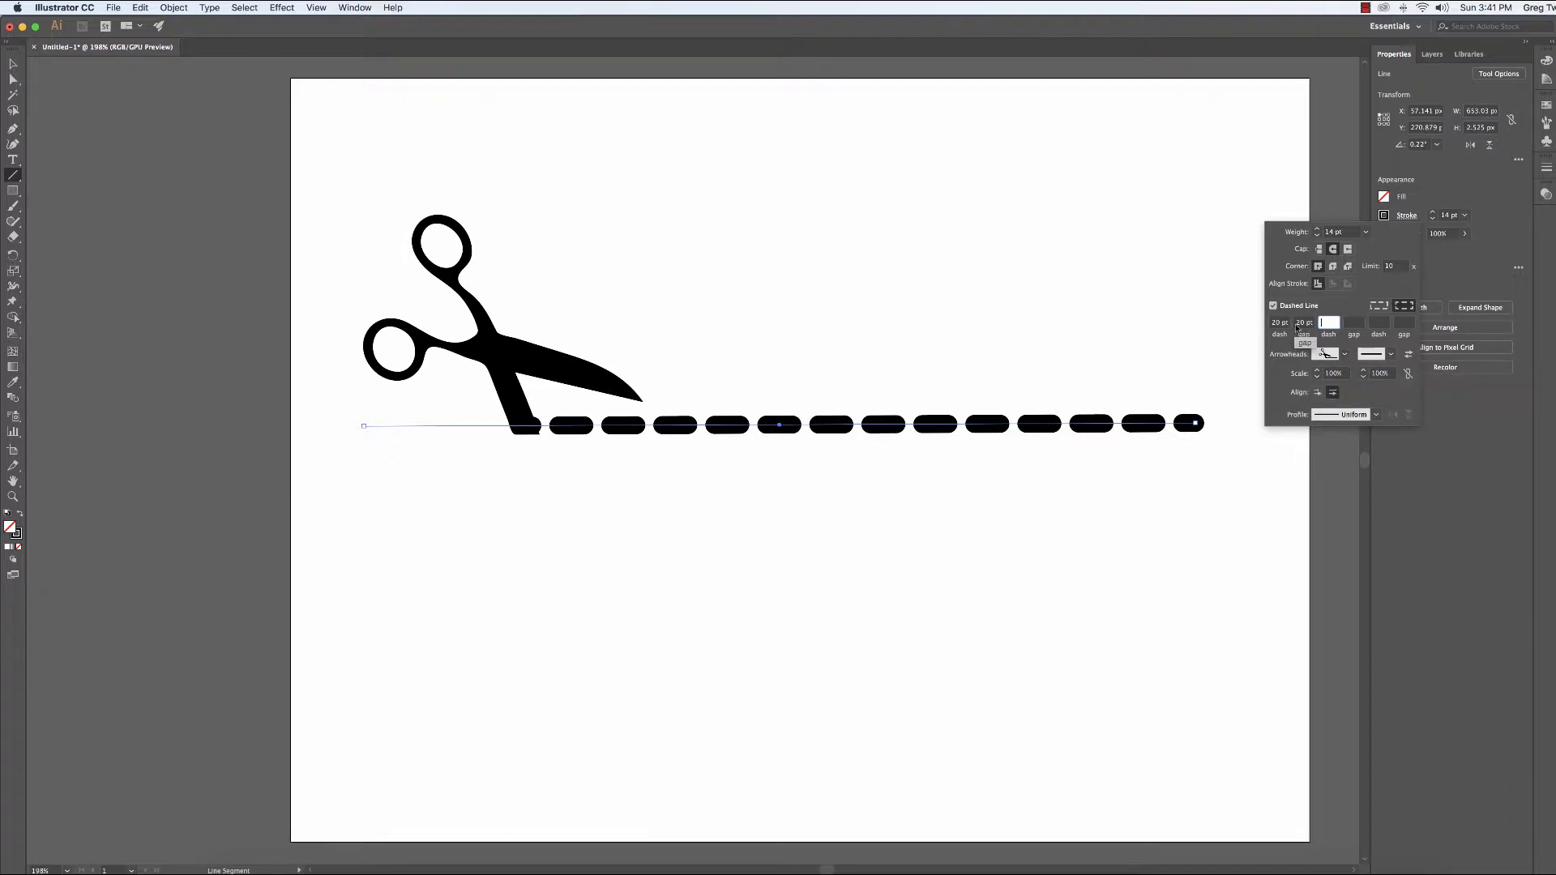
- Set the line's start arrowhead to None and turn off its dashes
left_click(1345, 352)
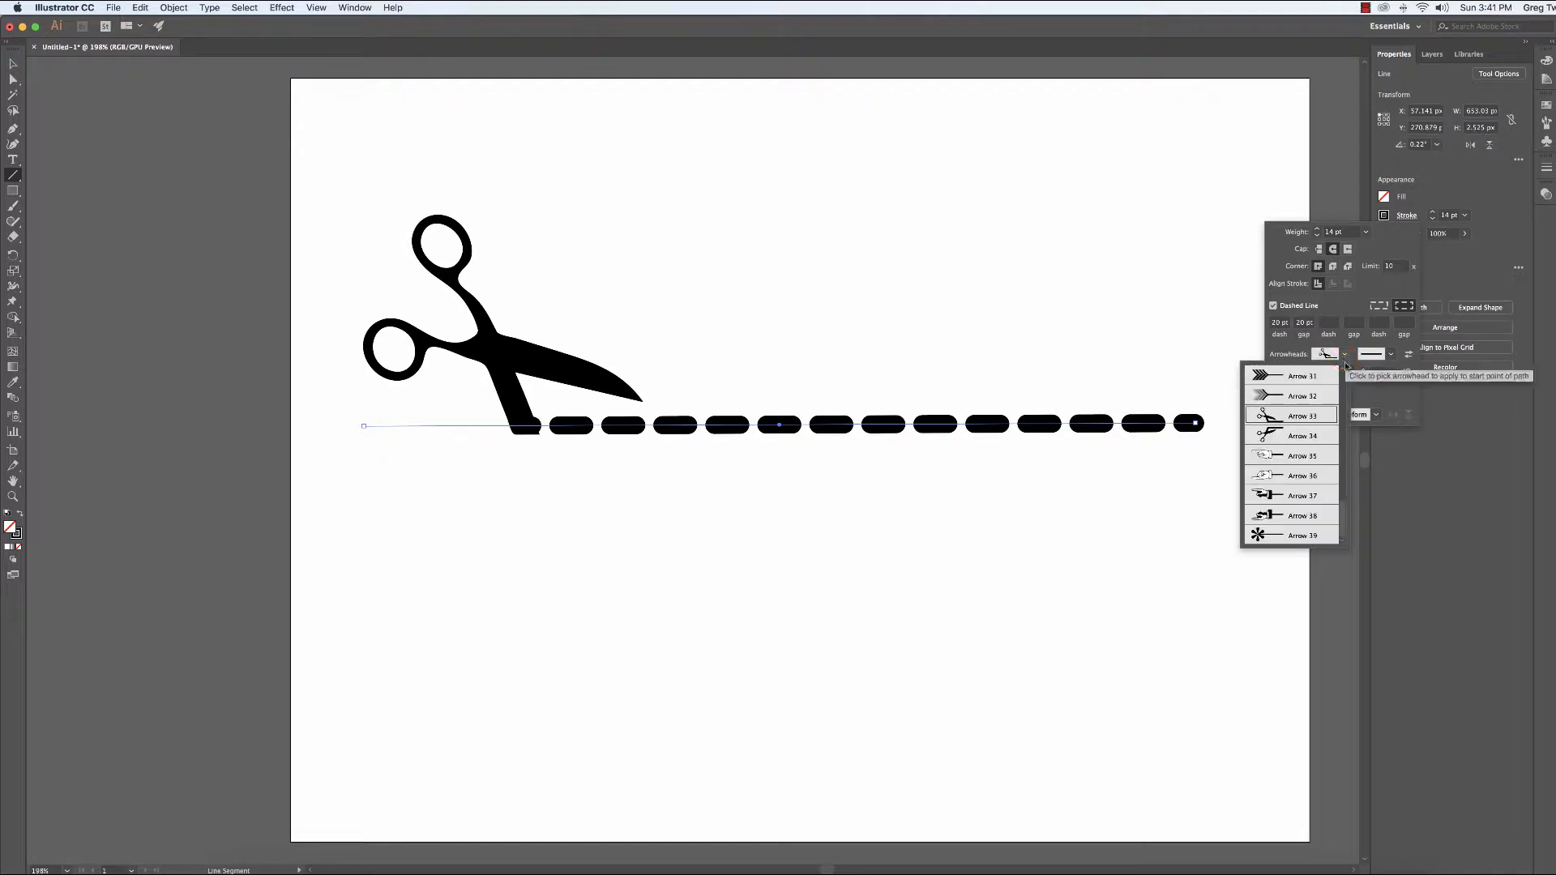
left_click_drag(1343, 510, 1321, 375)
left_click(1320, 376)
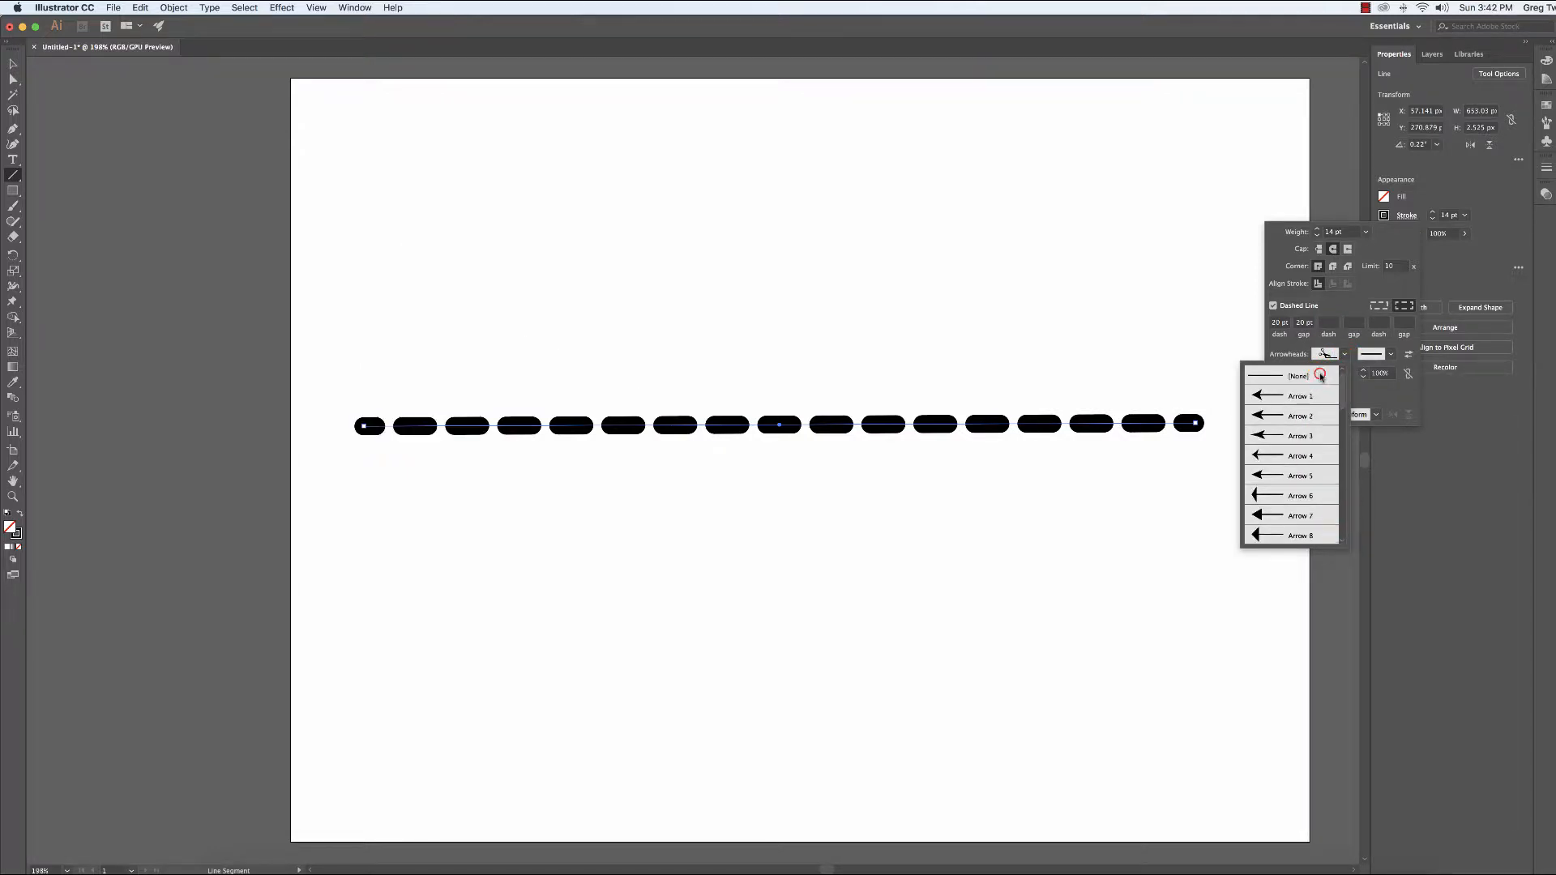
left_click(1274, 306)
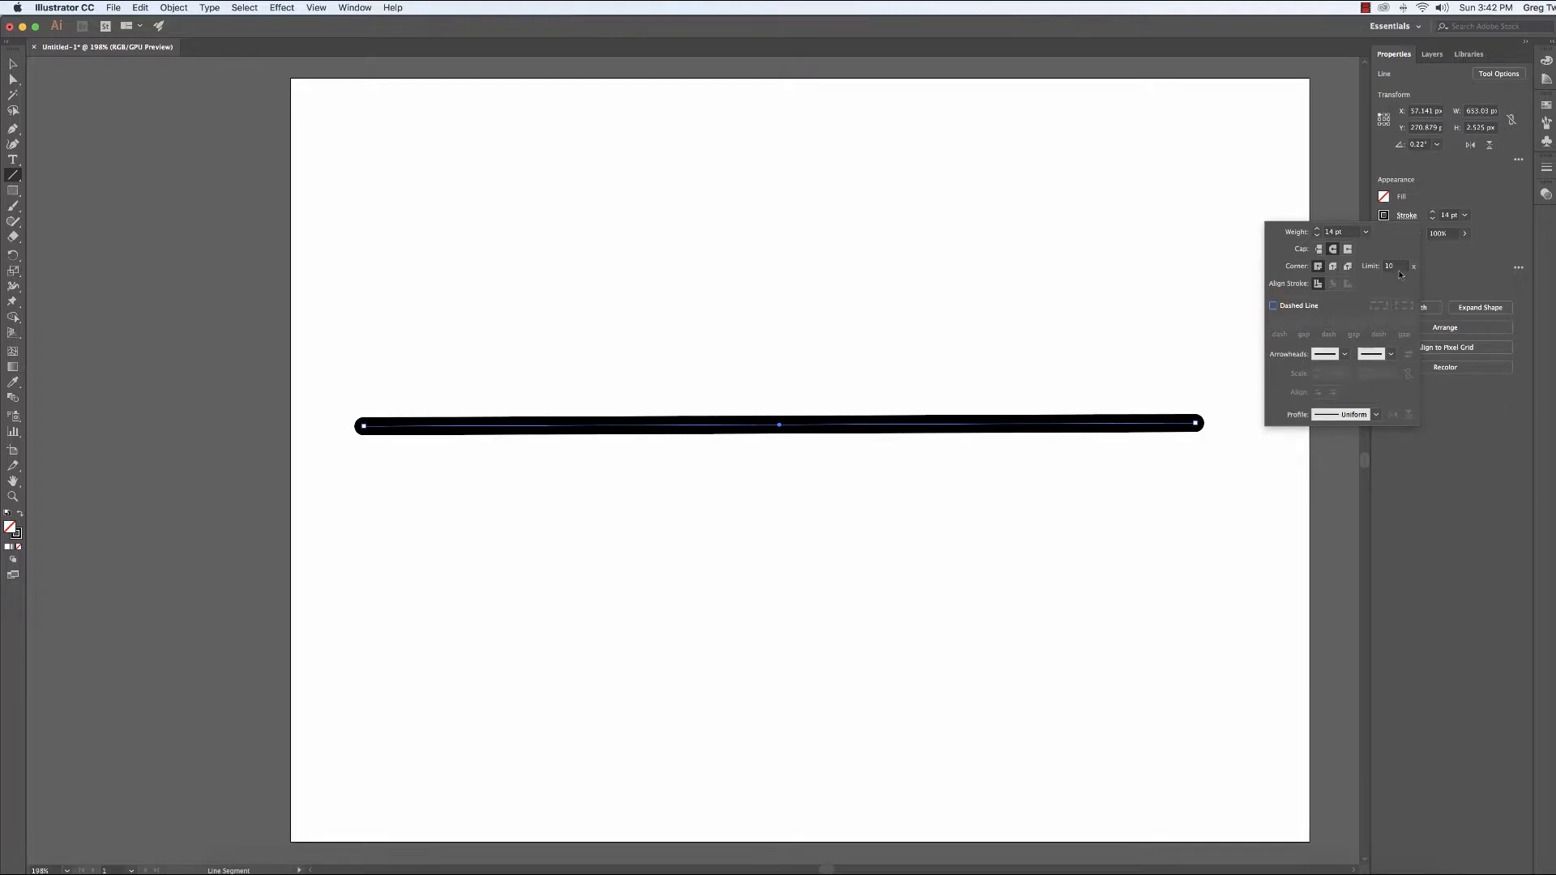
- Reduce the line's stroke weight to 6 pt
left_click(1318, 235)
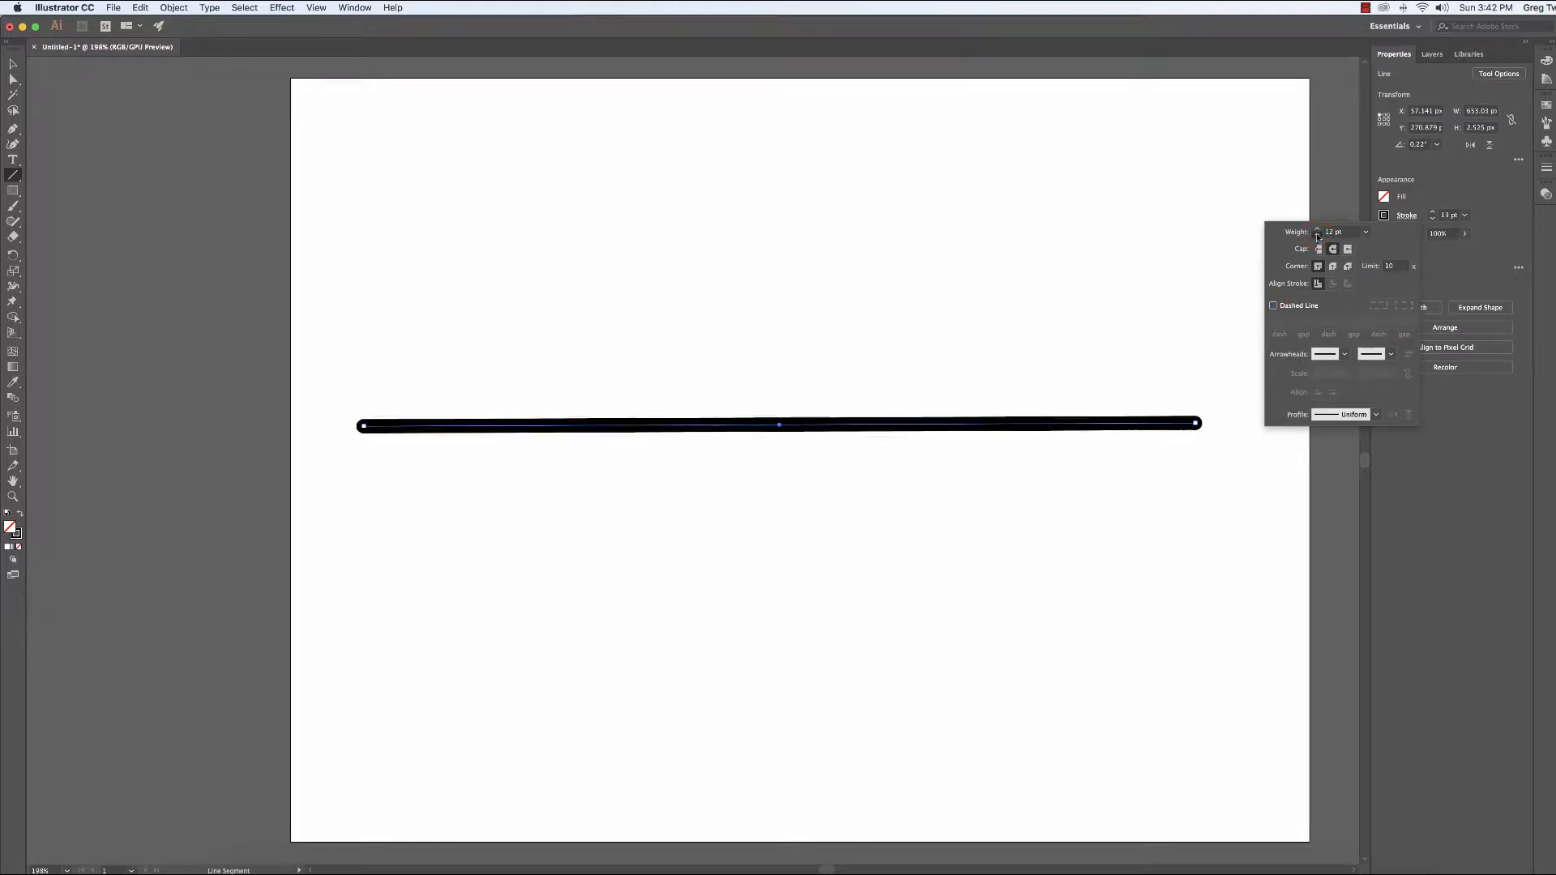
left_click(1318, 235)
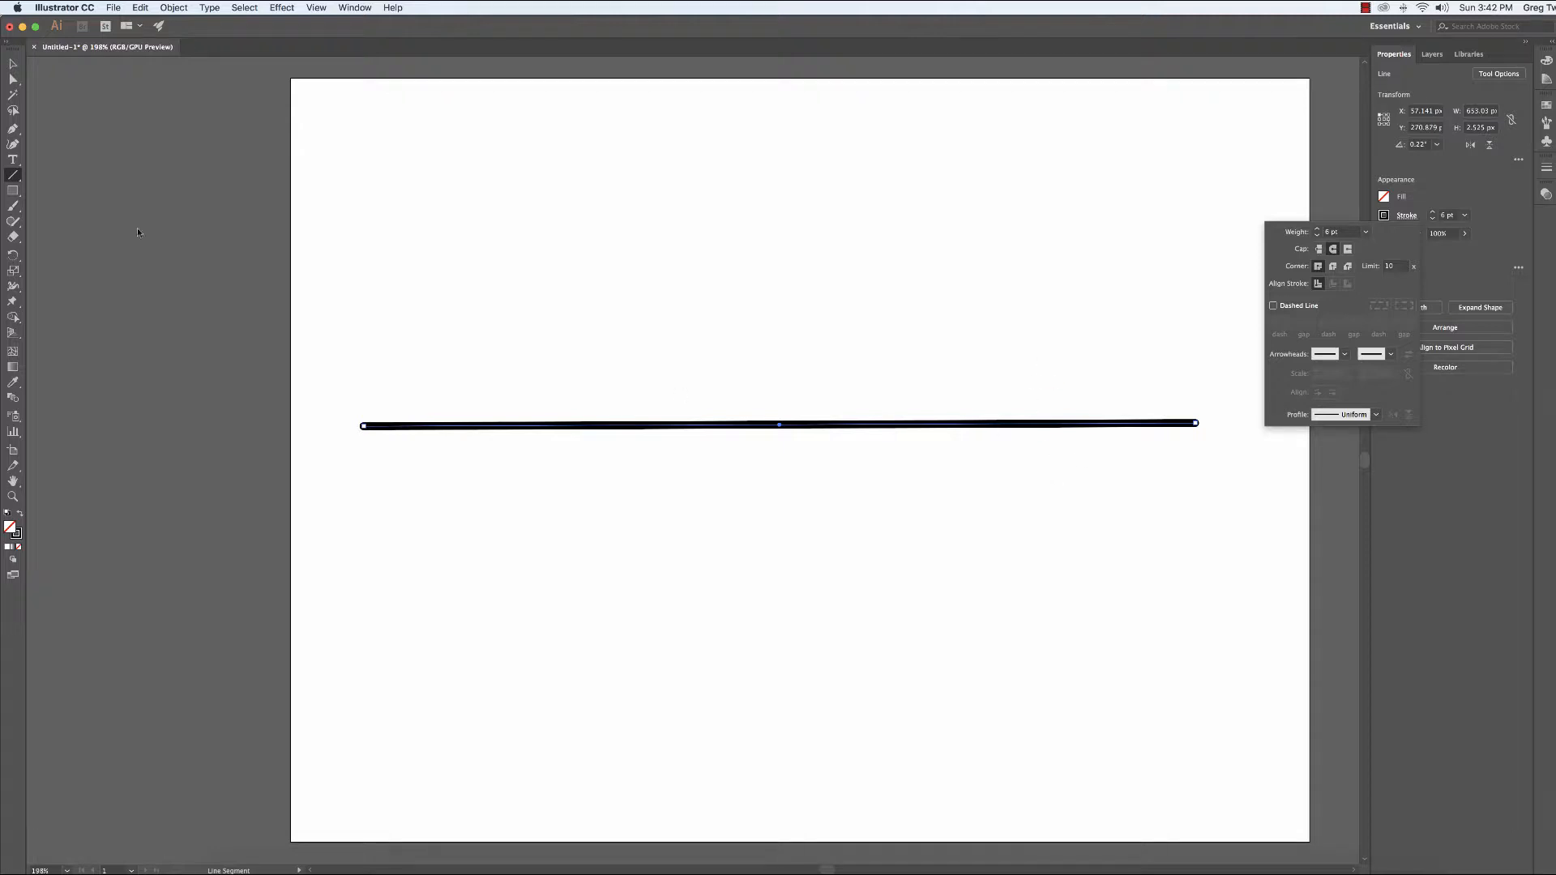
left_click(13, 176)
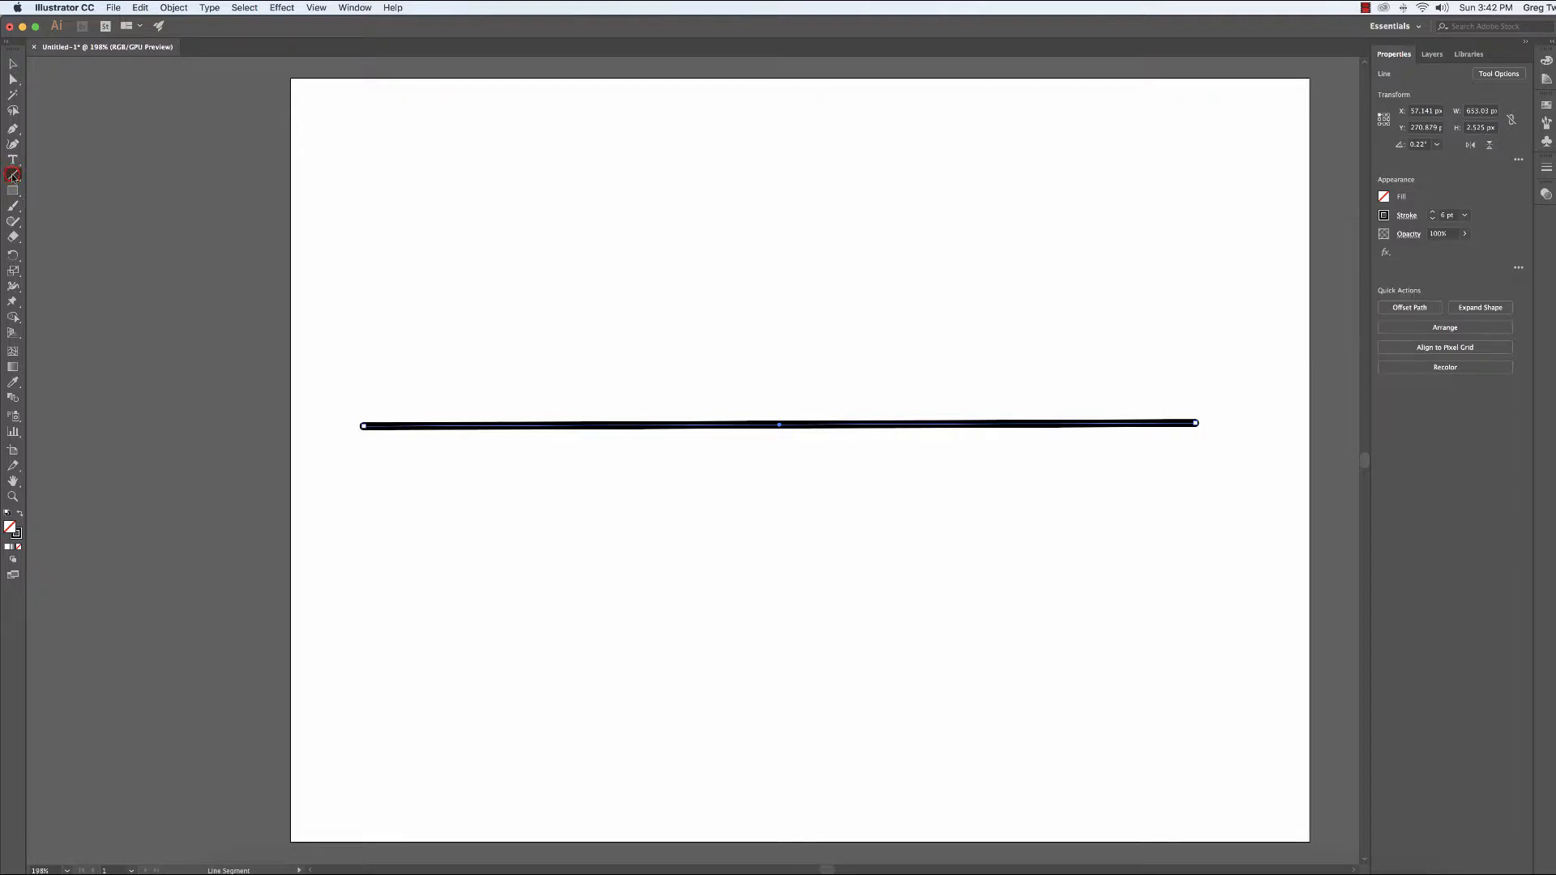
- Draw four quarter-circle arcs crossing the line with the Arc tool, the largest about 340 px wide and the smallest about 111 px
left_click_drag(13, 176, 65, 192)
left_click_drag(428, 602, 858, 357)
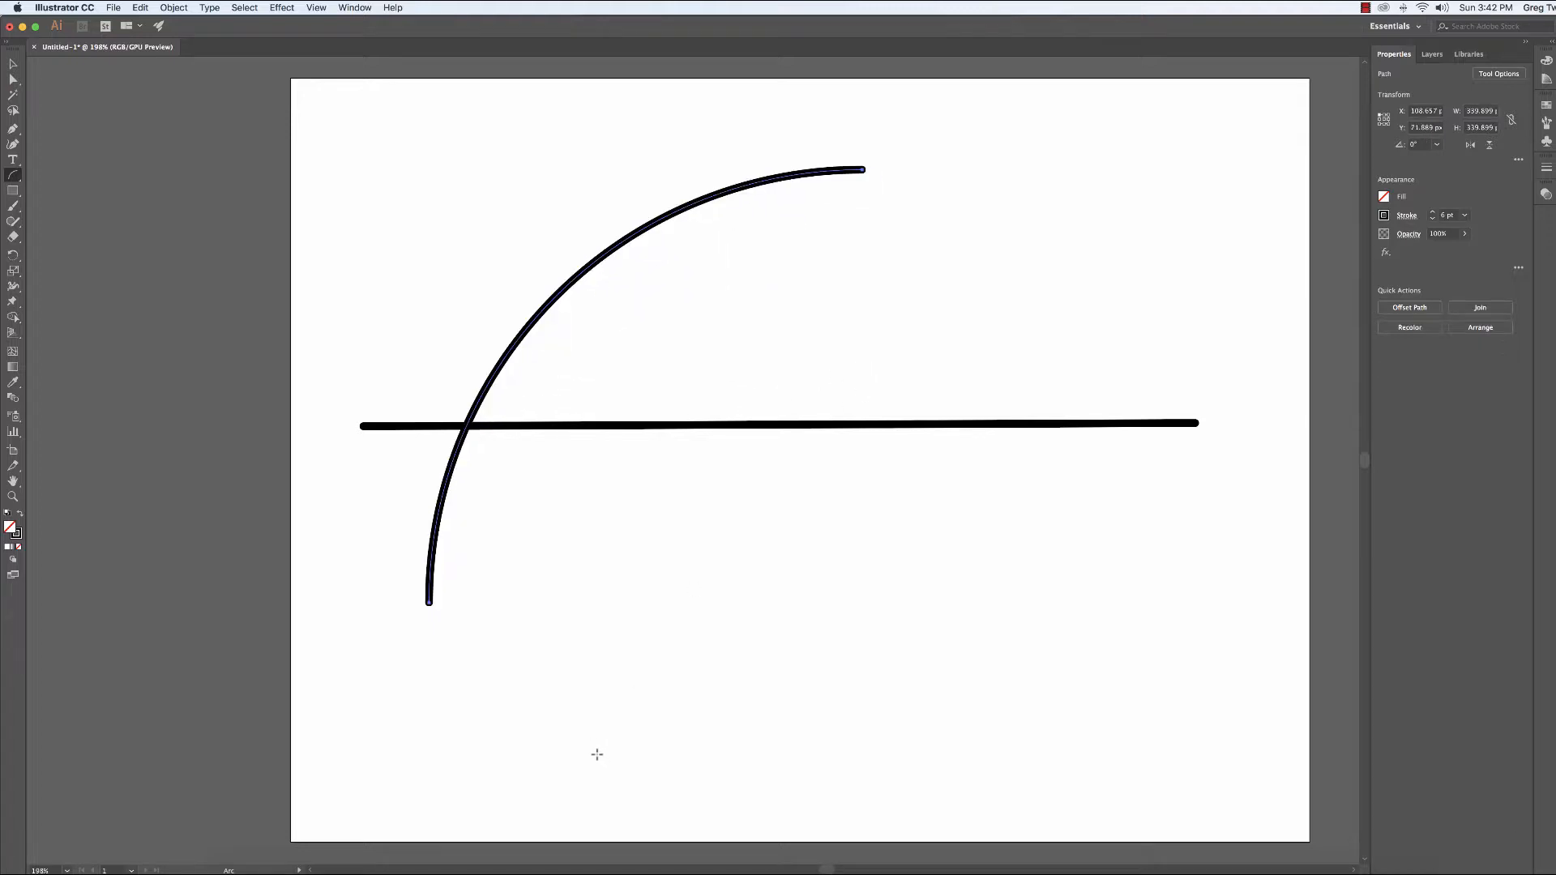
left_click_drag(1035, 365, 766, 545)
mouse_move(873, 364)
left_mouse_down()
mouse_move(702, 487)
mouse_move(659, 479)
mouse_move(759, 314)
left_mouse_up()
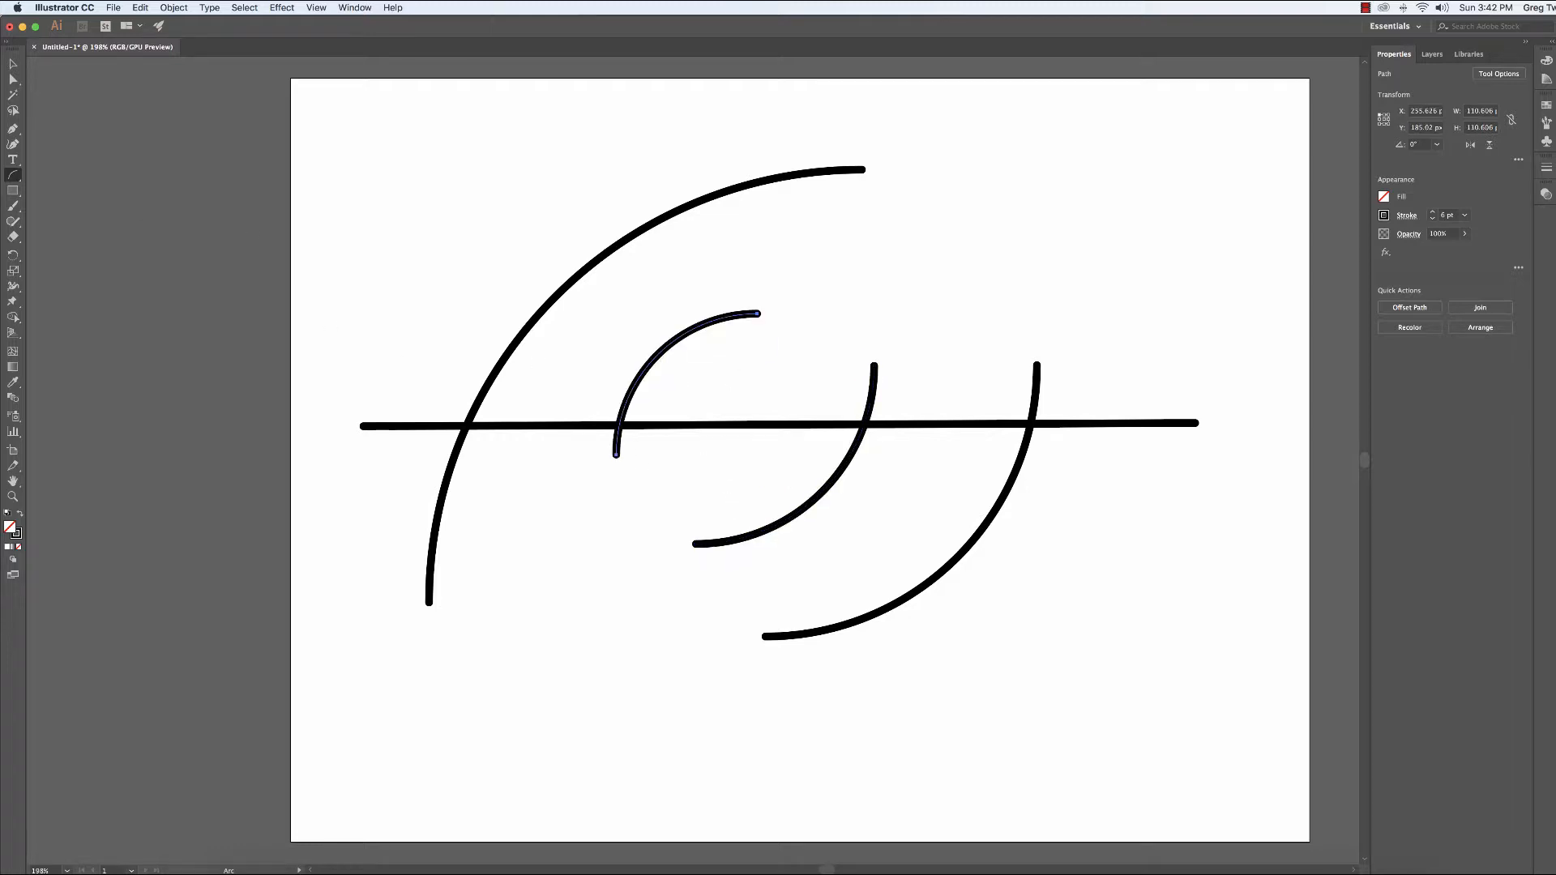
- Inspect the handles on the smallest arc's end anchor point, and delete all the artwork from the artboard
left_click(13, 78)
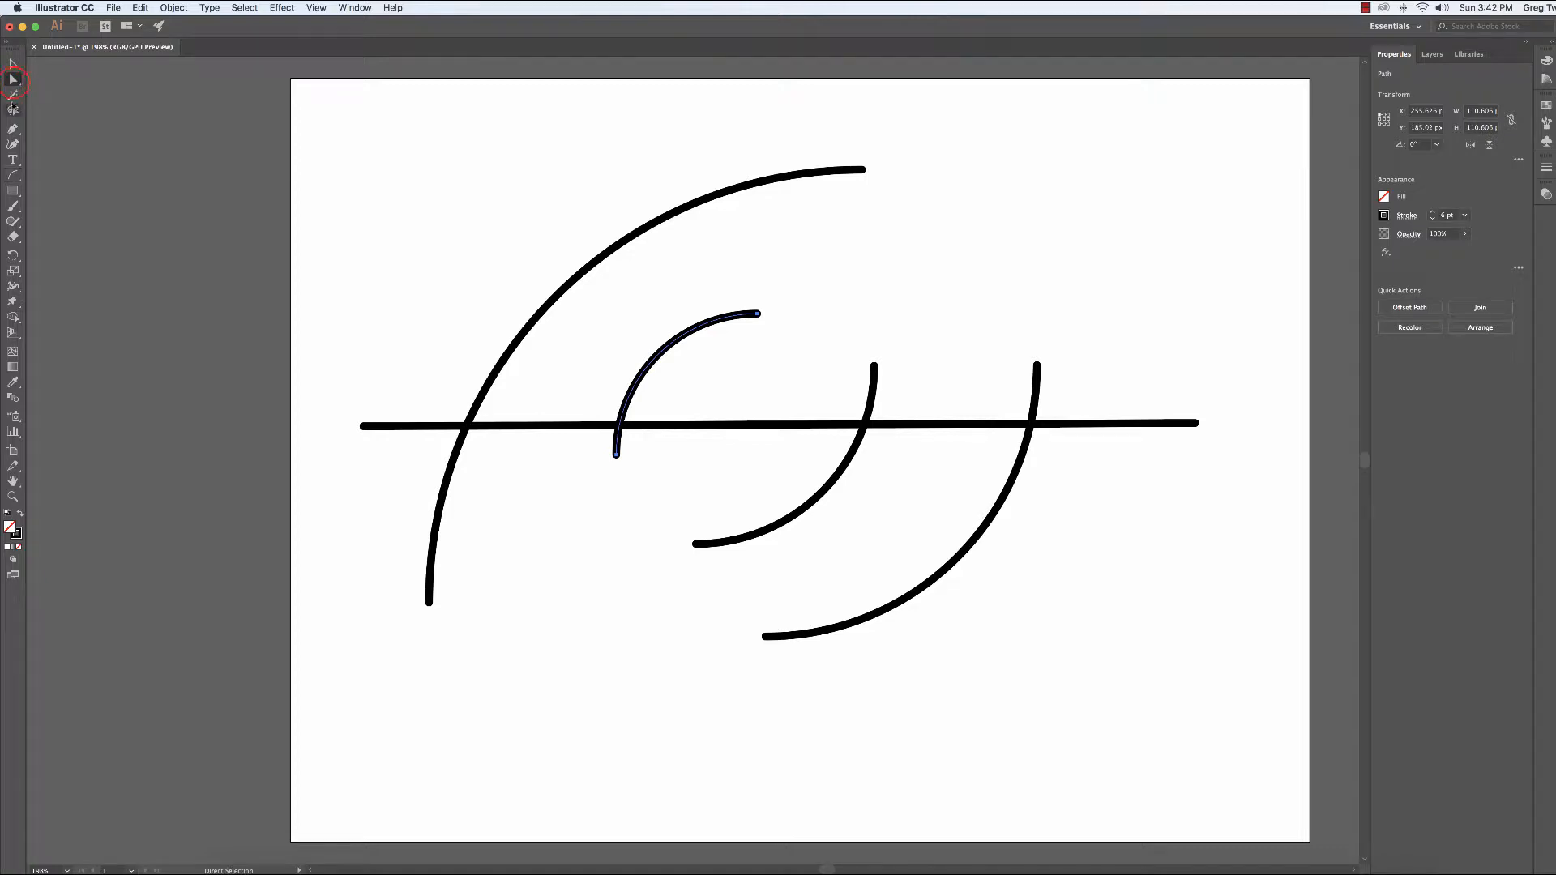
left_click(758, 313)
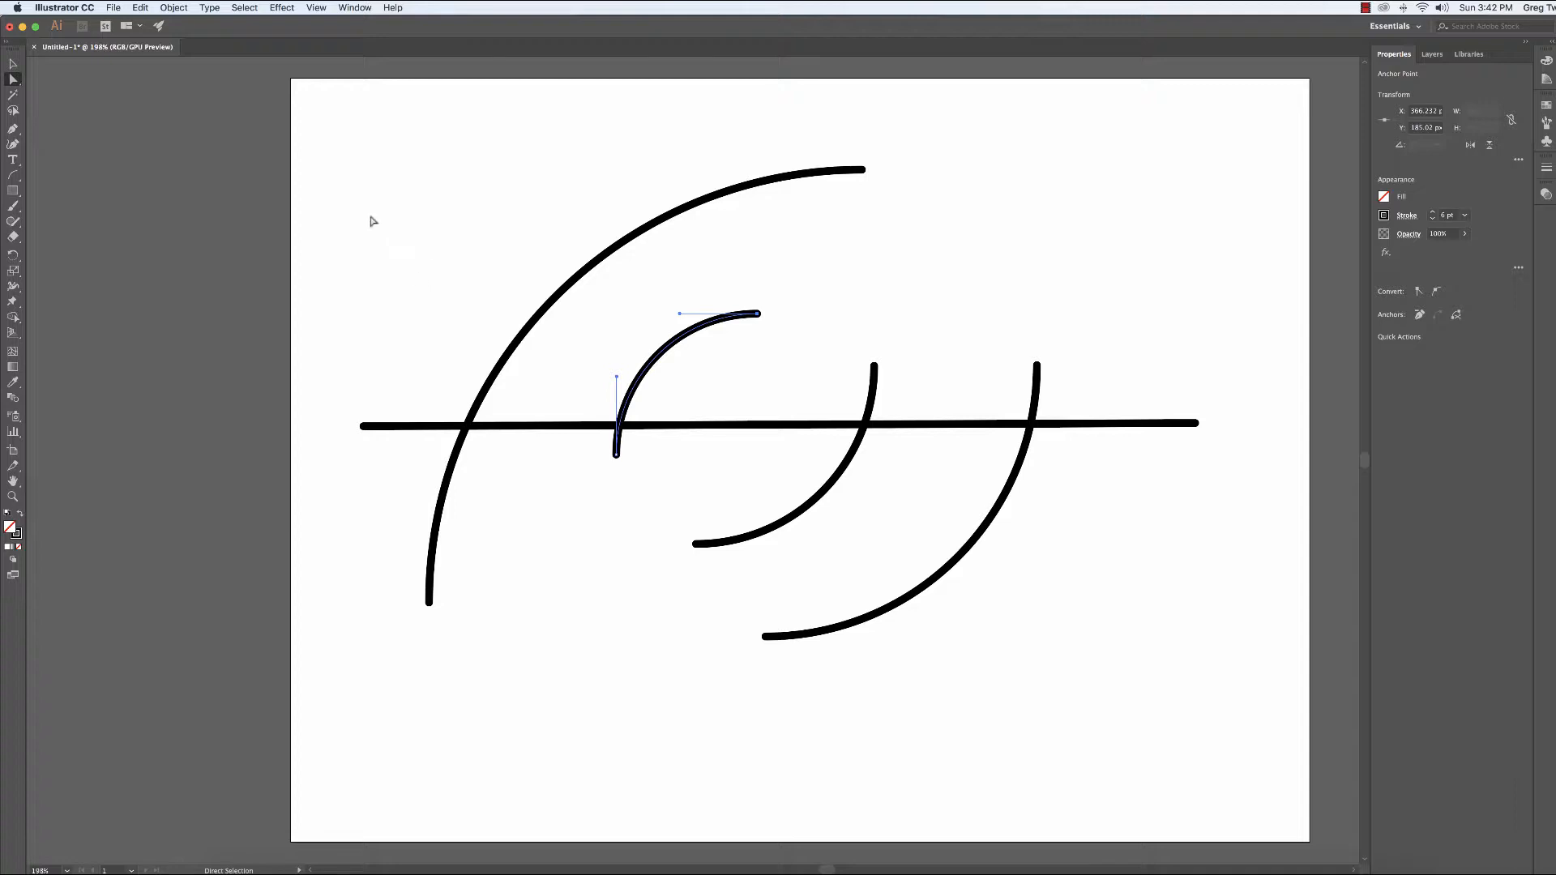
key("super+a")
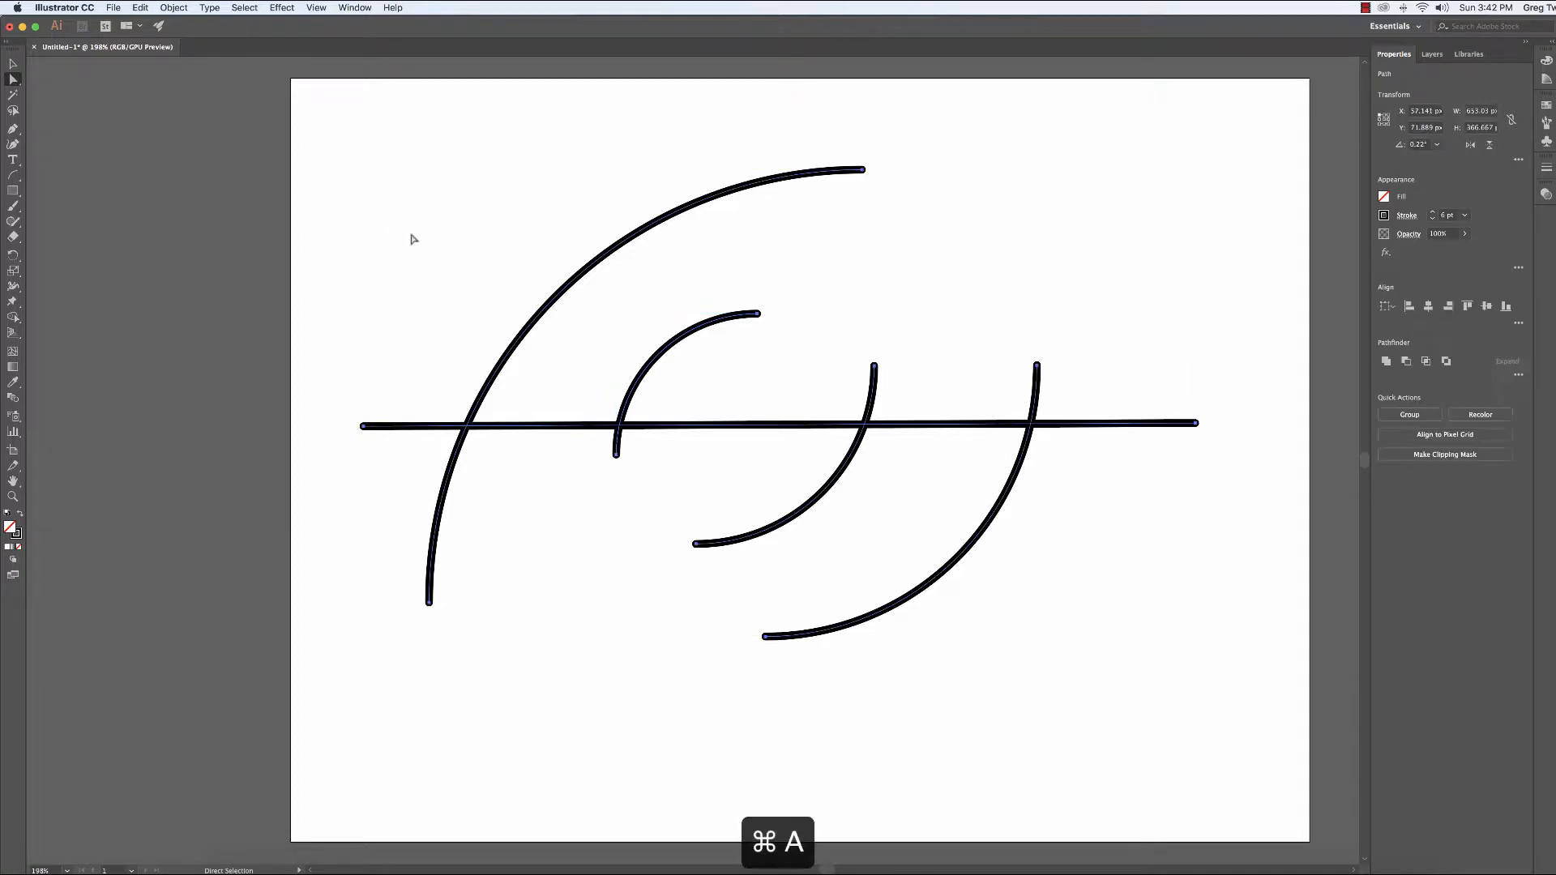
key("Delete")
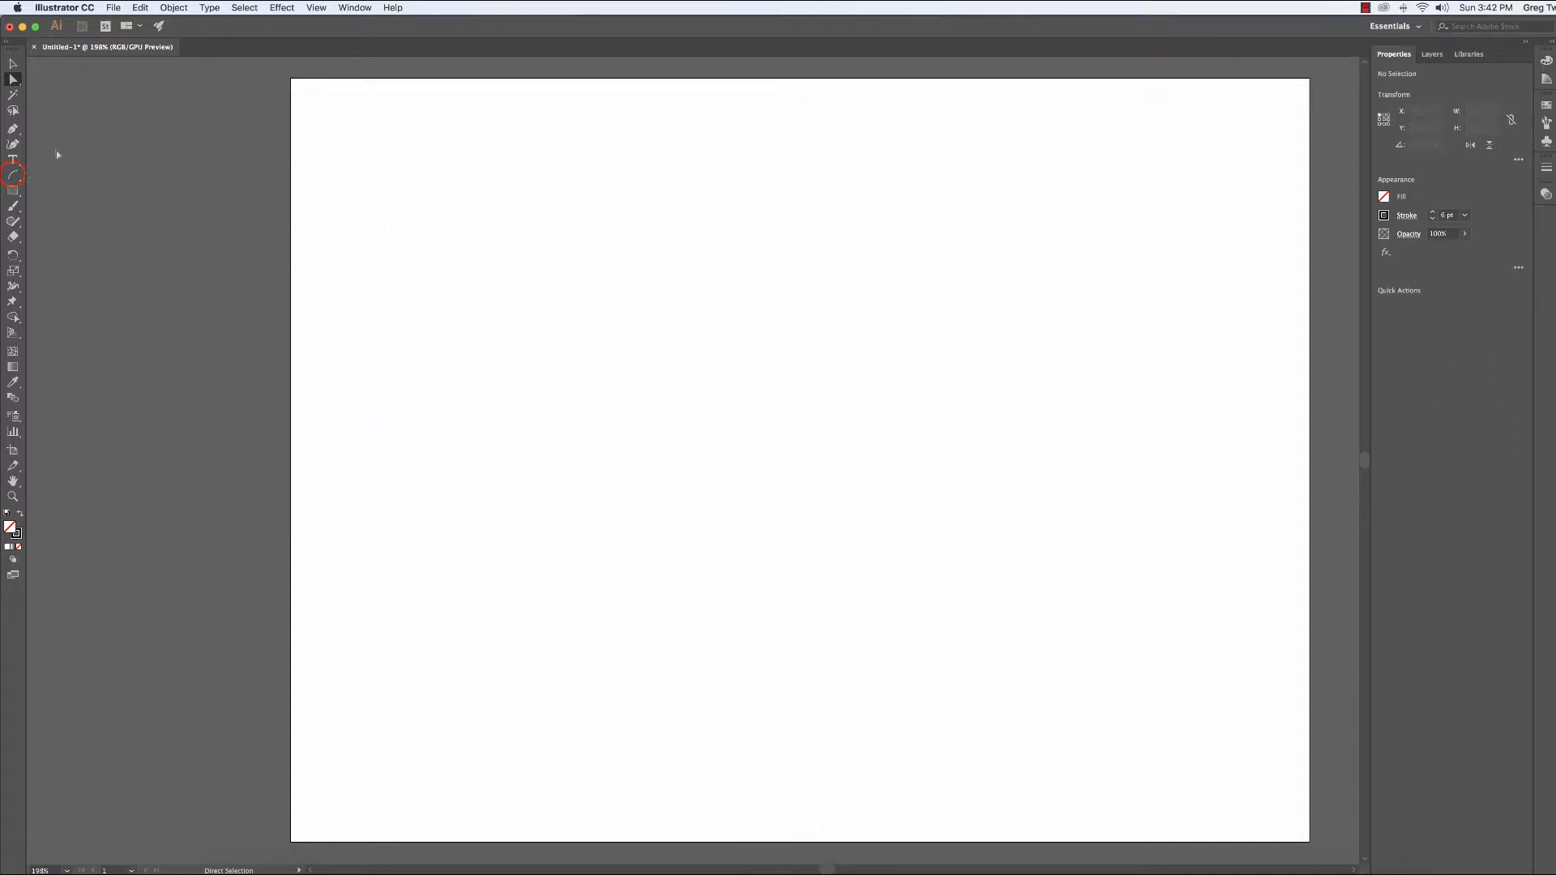
- Try the Spiral tool by drawing a loose spiral about 343 px wide, and delete it
left_click(13, 175)
left_click(72, 205)
left_click_drag(778, 463, 1014, 526)
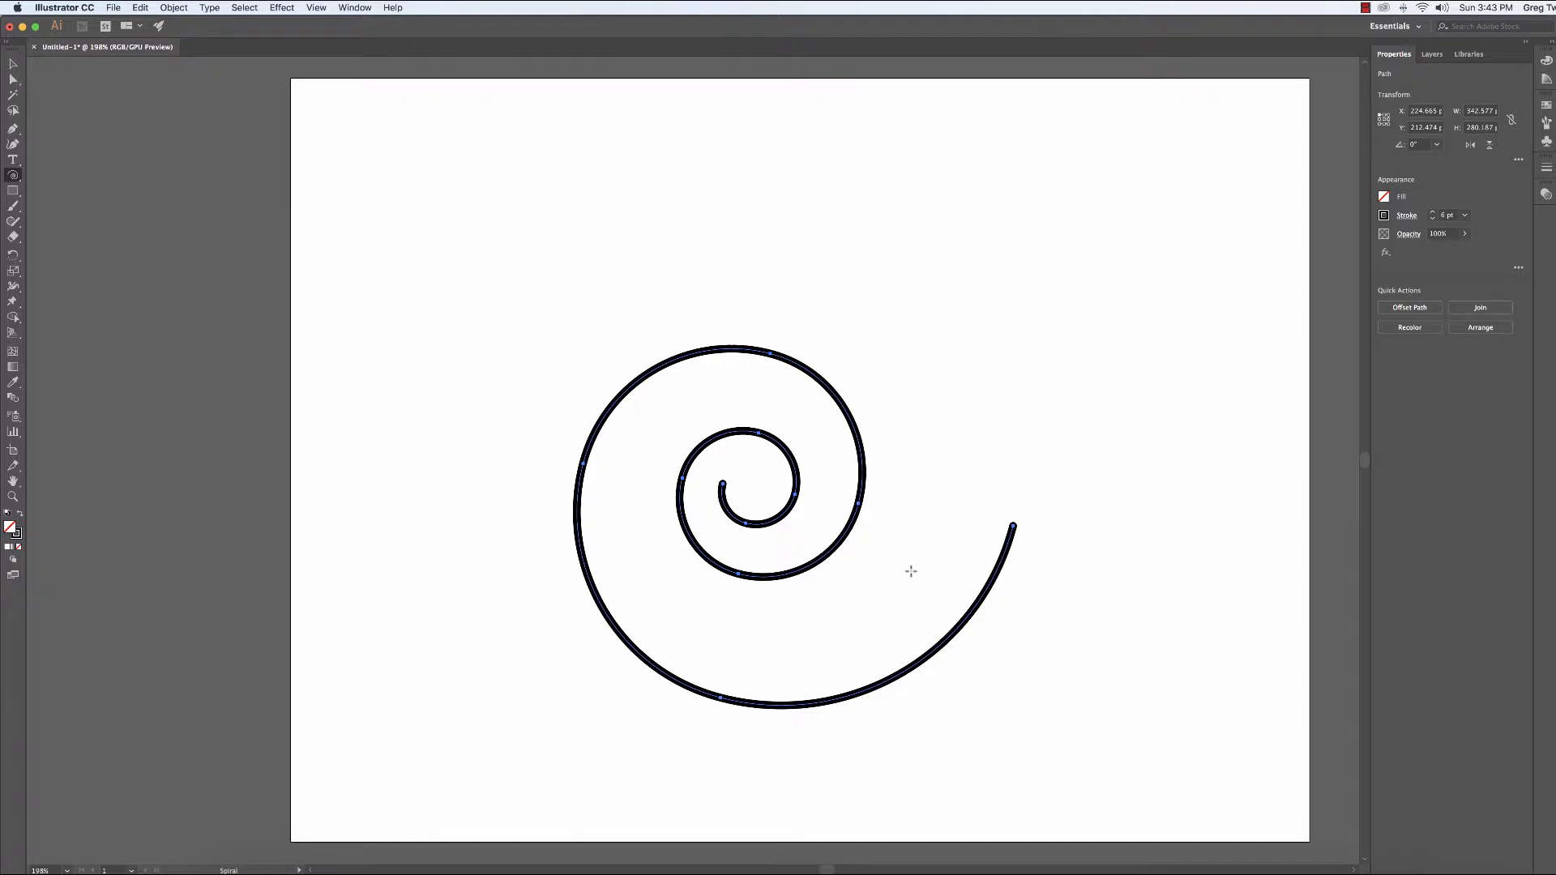
key("Delete")
- Draw a tightly wound spiral with many turns, about 328 px wide and 309 px high, in the middle of the artboard
left_click(774, 452)
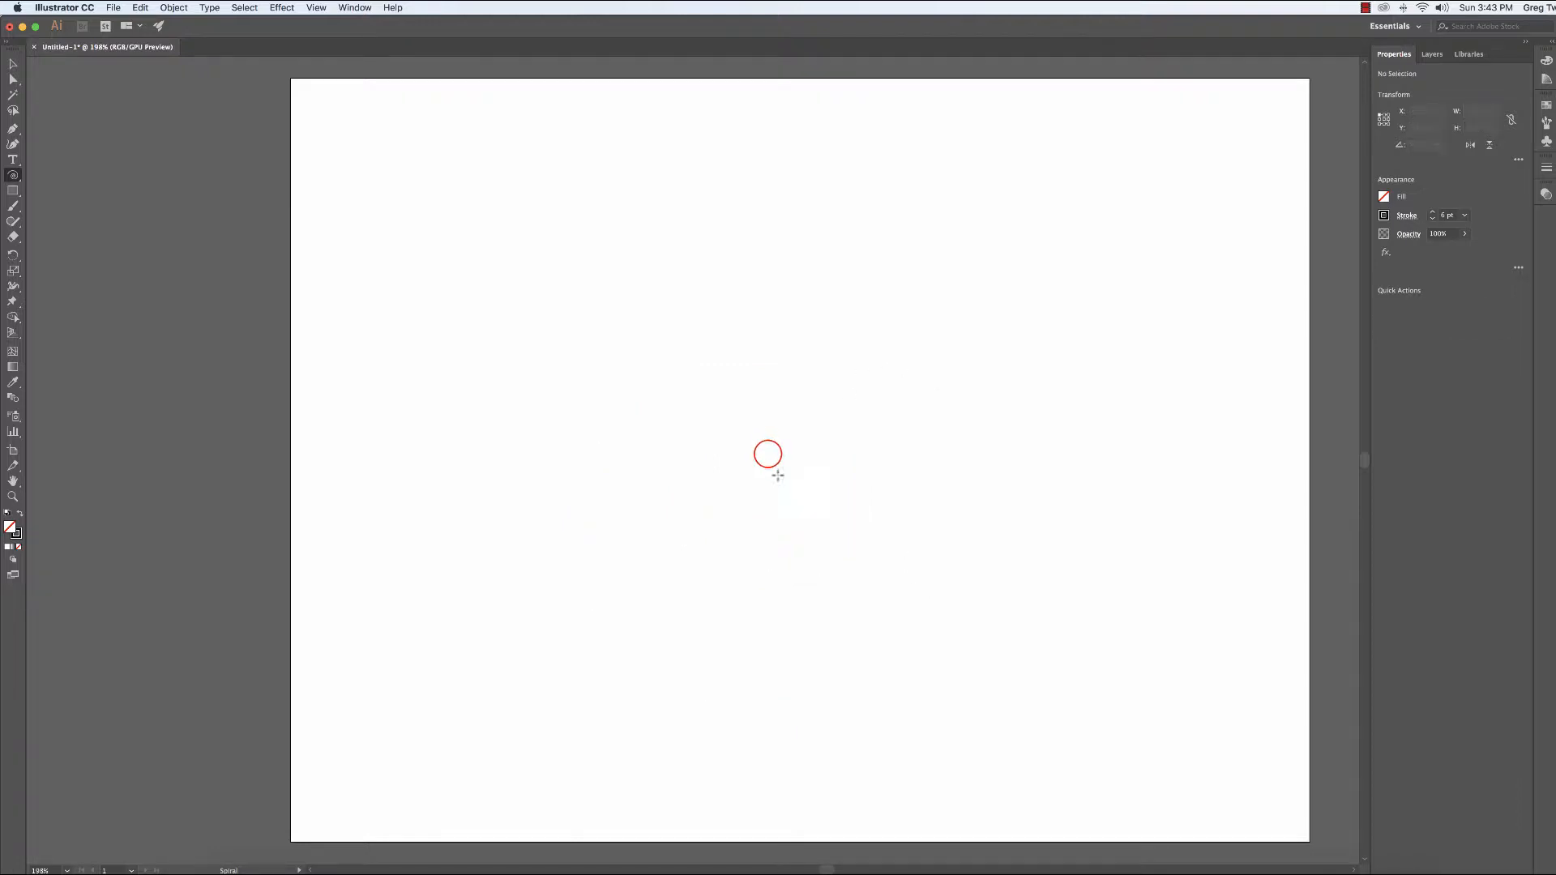
left_click_drag(774, 451, 935, 317)
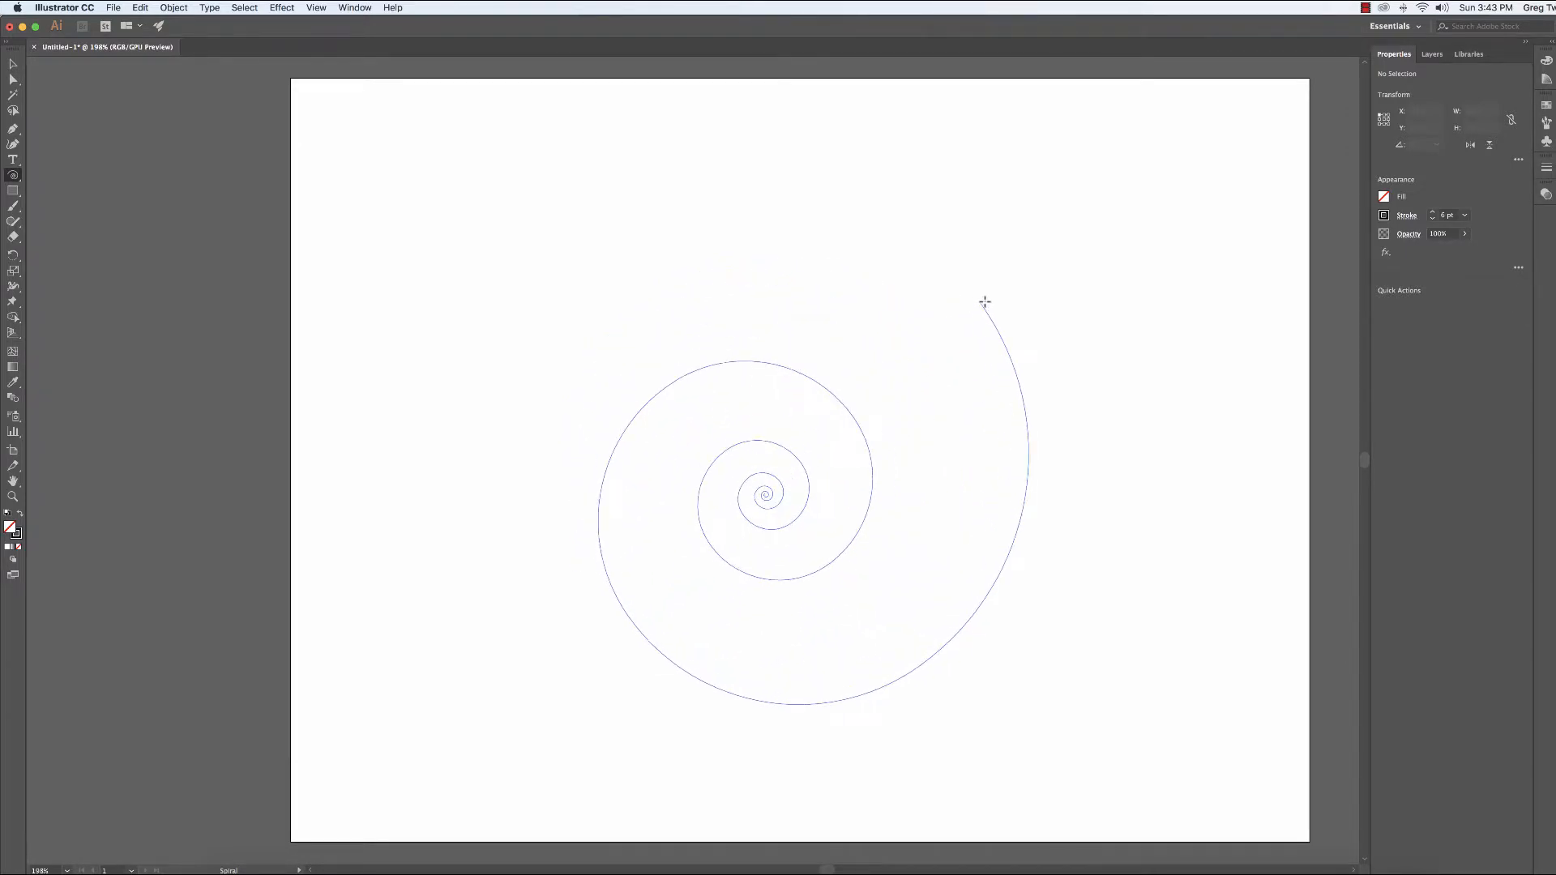
left_click_drag(984, 302, 952, 299)
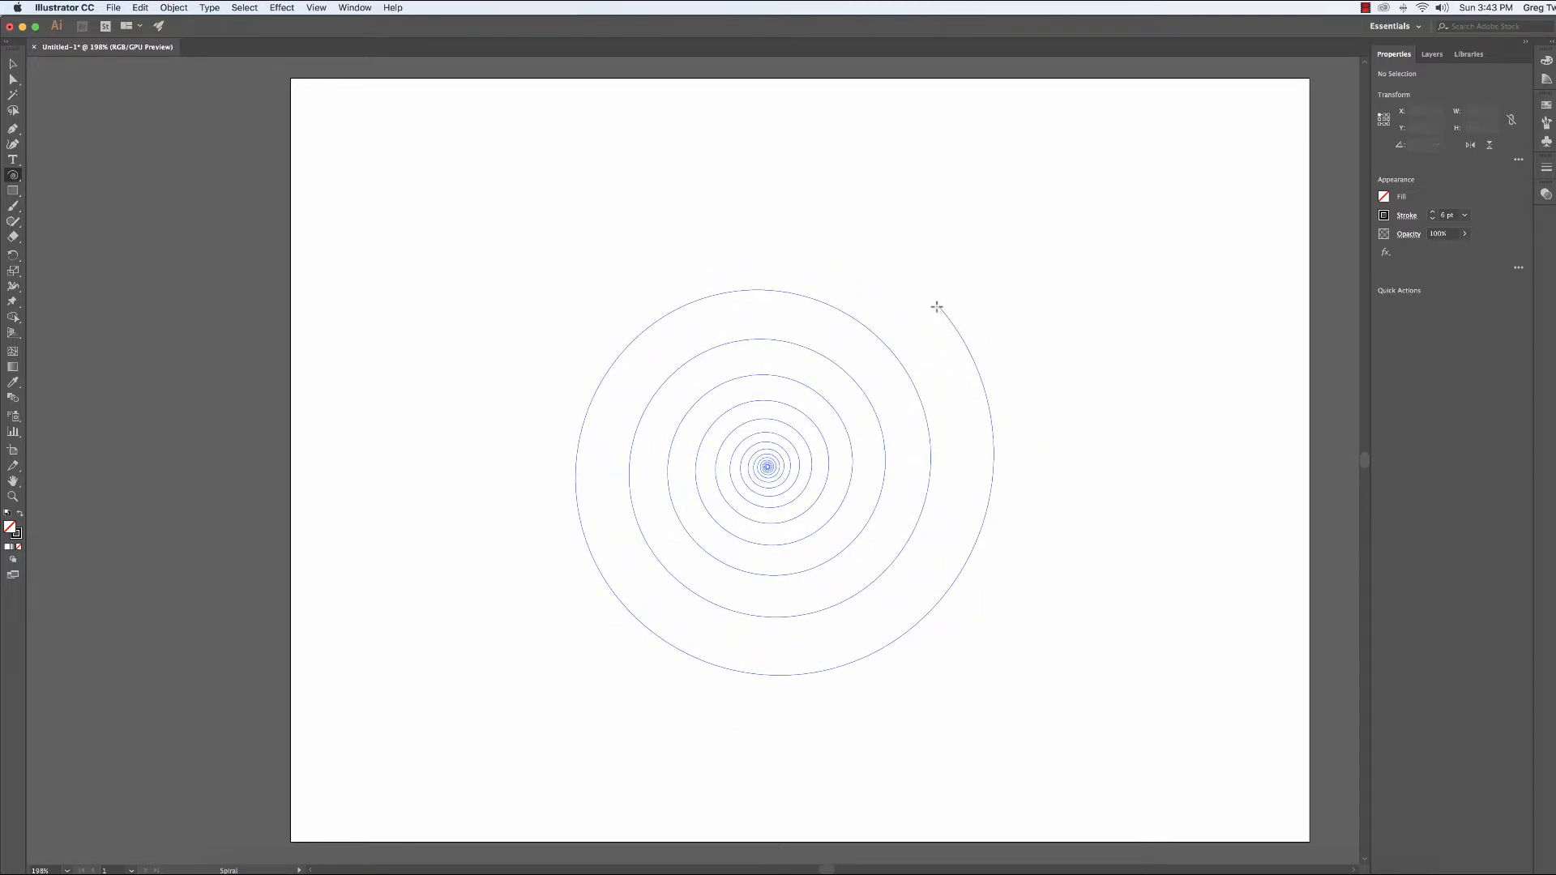
mouse_move(937, 307)
left_mouse_down()
mouse_move(921, 308)
mouse_move(992, 299)
mouse_move(935, 309)
left_mouse_up()
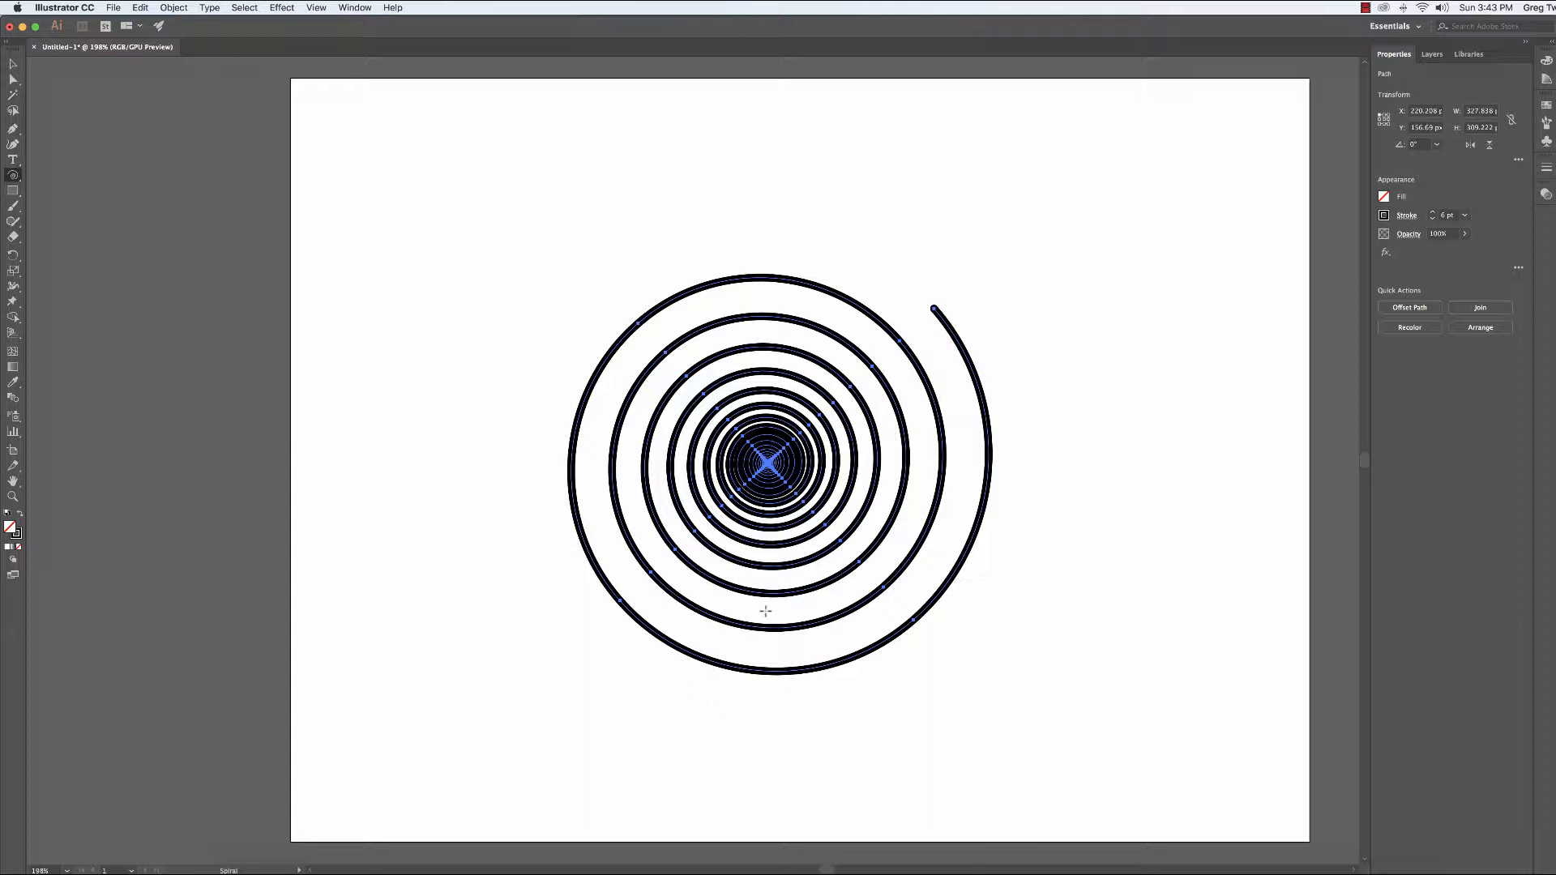
- Delete the spiral and draw a rectangular grid in the middle of the artboard, increasing it to about 35 rows
key("Delete")
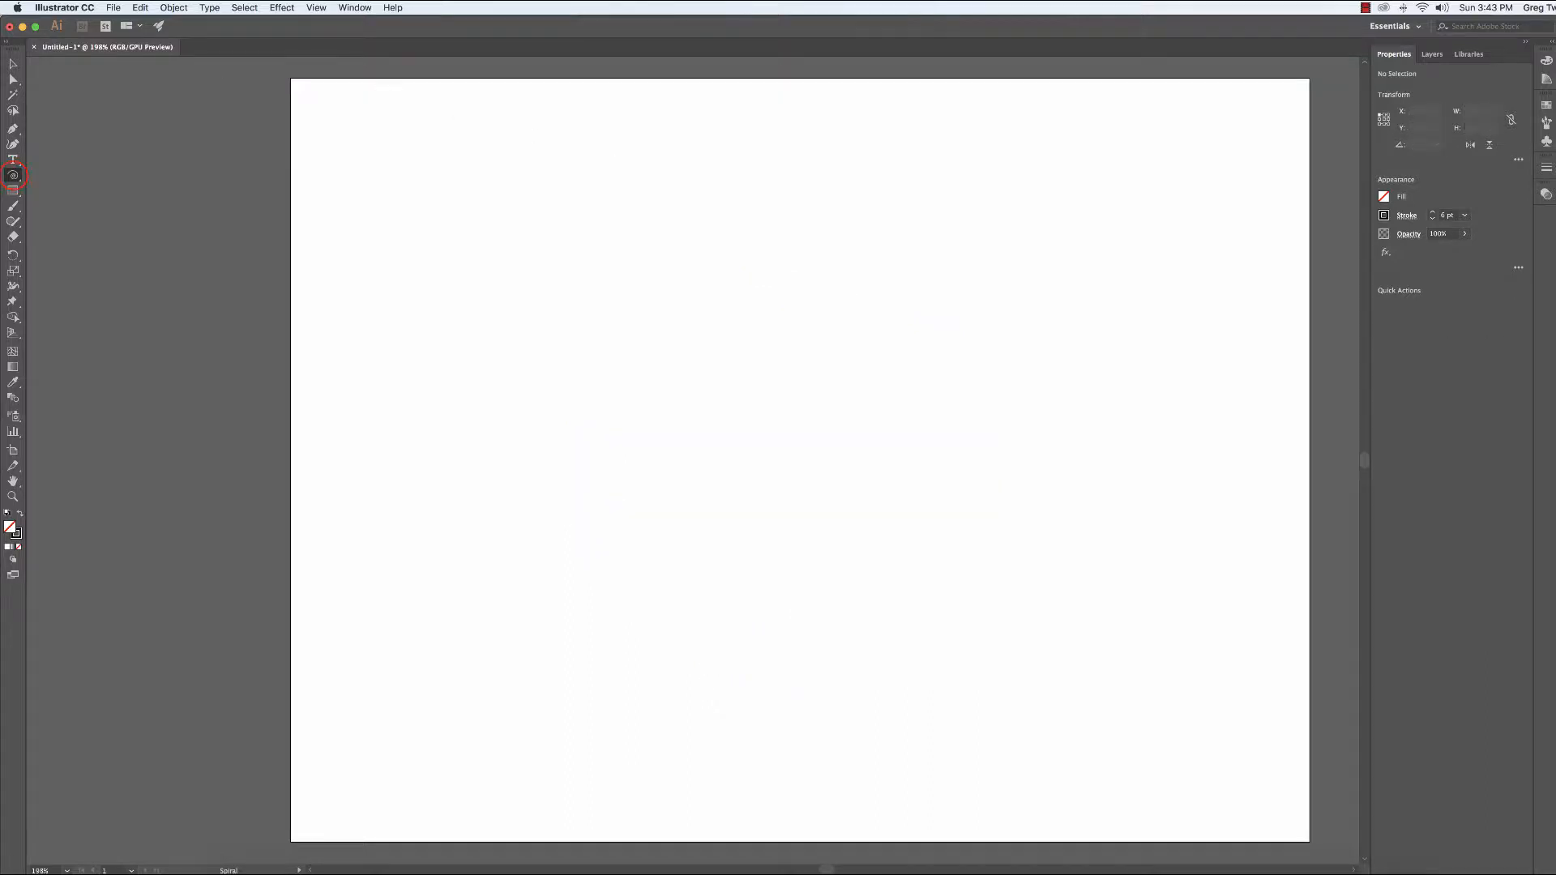
left_click(13, 176)
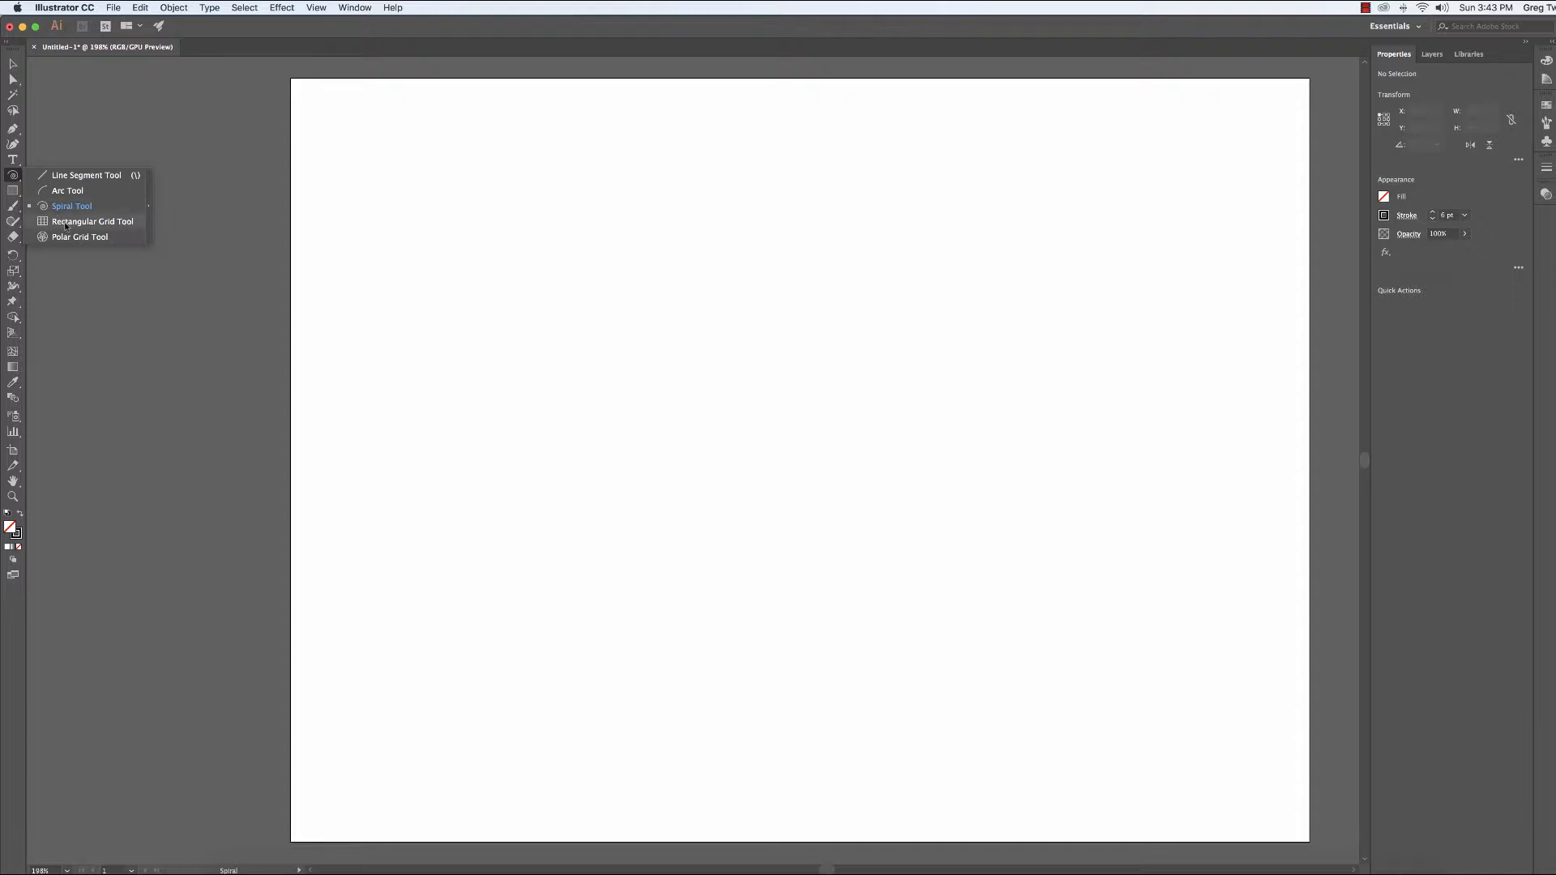
left_click(92, 222)
left_click_drag(499, 294, 939, 626)
key("Up")
key("Up")
key("Up")
key("Up")
key("Up")
key("Up")
key("Up")
key("Up")
key("Up")
key("Up")
key("Up")
key("Up")
key("Up")
key("Up")
key("Up")
key("Up")
key("Up")
key("Up")
key("Up")
key("Up")
key("Up")
key("Up")
key("Up")
key("Up")
key("Up")
key("Up")
key("Up")
key("Up")
key("Up")
- Adjust the number of vertical dividers in the grid being drawn to make eight columns
key("Right")
key("Right")
key("Right")
key("Right")
key("Right")
key("Right")
key("Right")
key("Right")
key("Right")
key("Right")
key("Right")
key("Right")
key("Right")
key("Right")
key("Right")
key("Right")
key("Right")
key("Right")
key("Right")
key("Right")
key("Right")
key("Right")
key("Right")
key("Right")
key("Right")
key("Right")
key("Right")
key("Right")
key("Right")
key("Right")
key("Right")
key("Right")
key("Right")
key("Right")
key("Right")
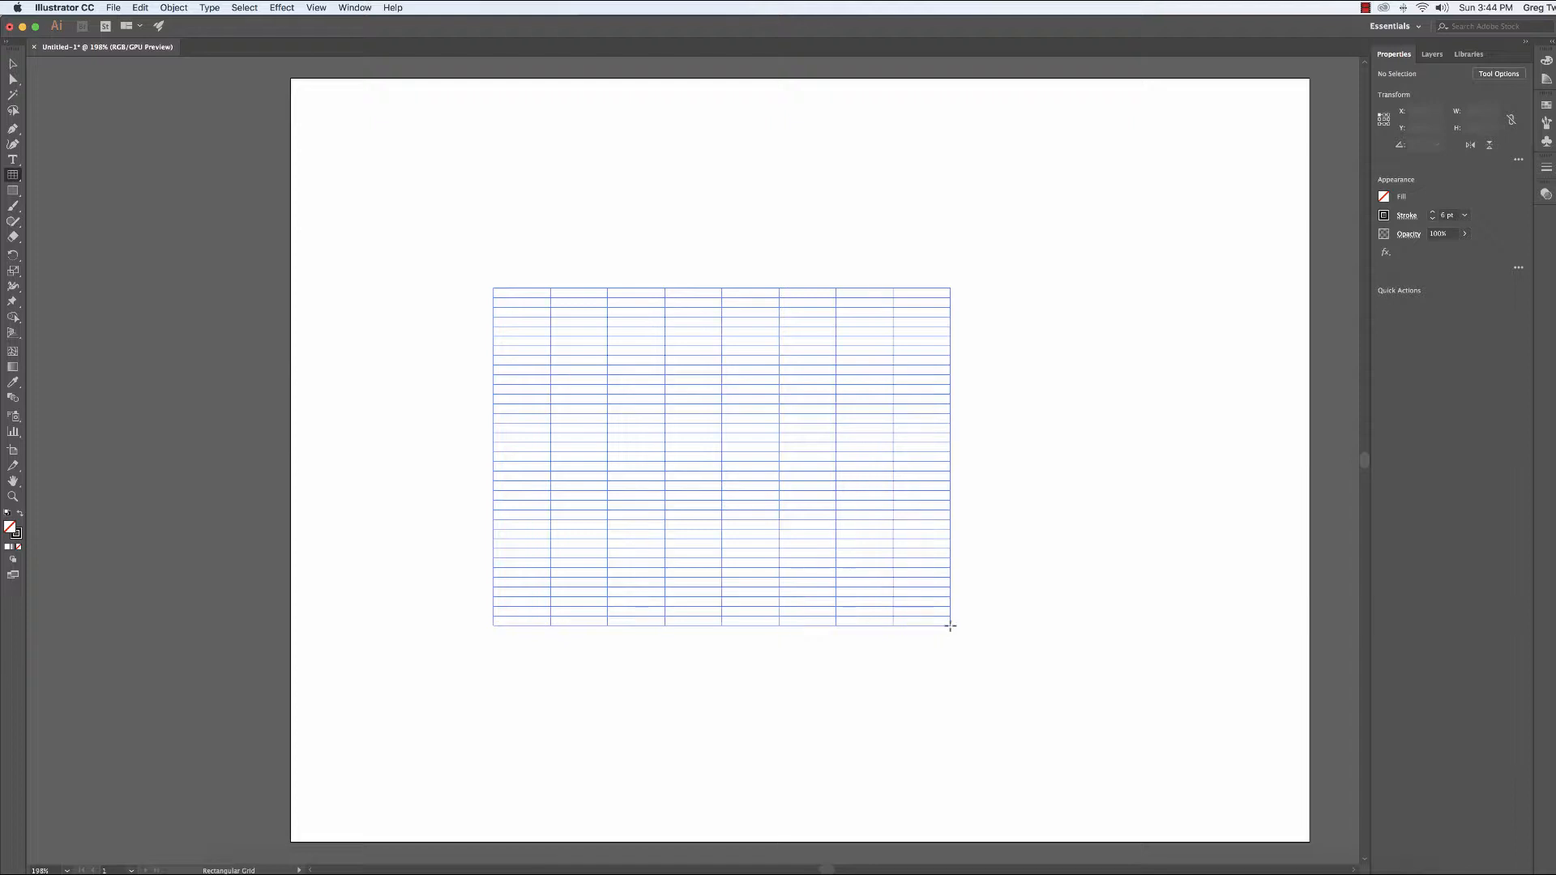
- Reduce the rectangular grid being drawn to seven rows, finish it about 304 pt wide and 279 pt high, and delete it
key("Down")
key("Down")
key("Down")
key("Down")
key("Down")
key("Down")
key("Down")
key("Down")
key("Down")
key("Down")
key("Down")
key("Down")
key("Down")
key("Down")
key("Down")
key("Down")
key("Down")
key("Down")
key("Down")
key("Down")
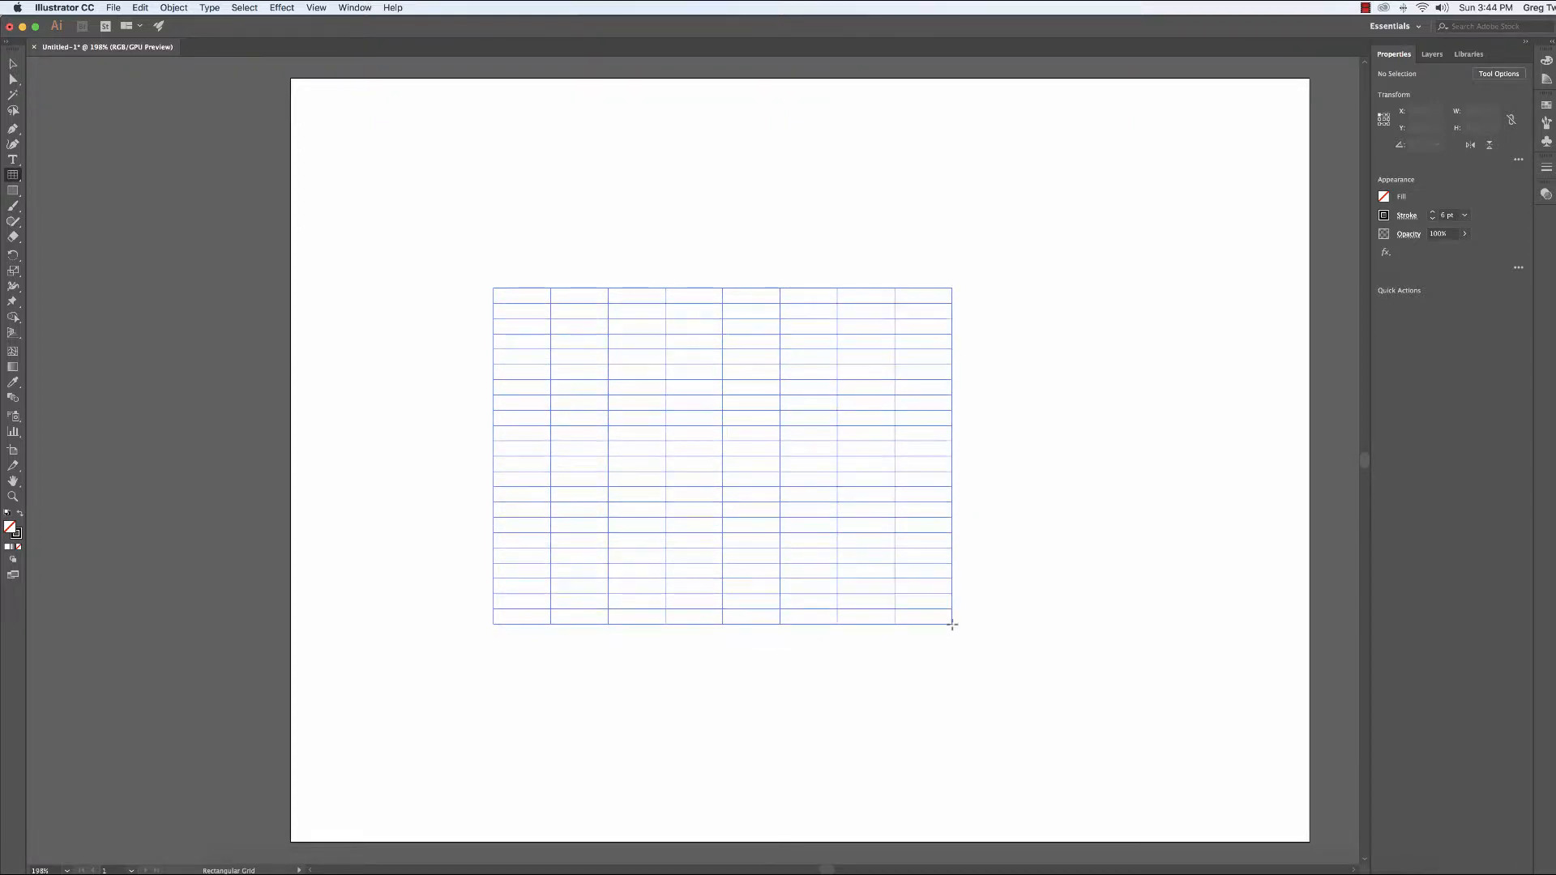
key("Up")
key("Up")
key("Up")
key("Up")
mouse_move(952, 624)
left_mouse_down()
mouse_move(896, 653)
mouse_move(886, 667)
mouse_move(902, 676)
mouse_move(900, 613)
mouse_move(883, 646)
left_mouse_up()
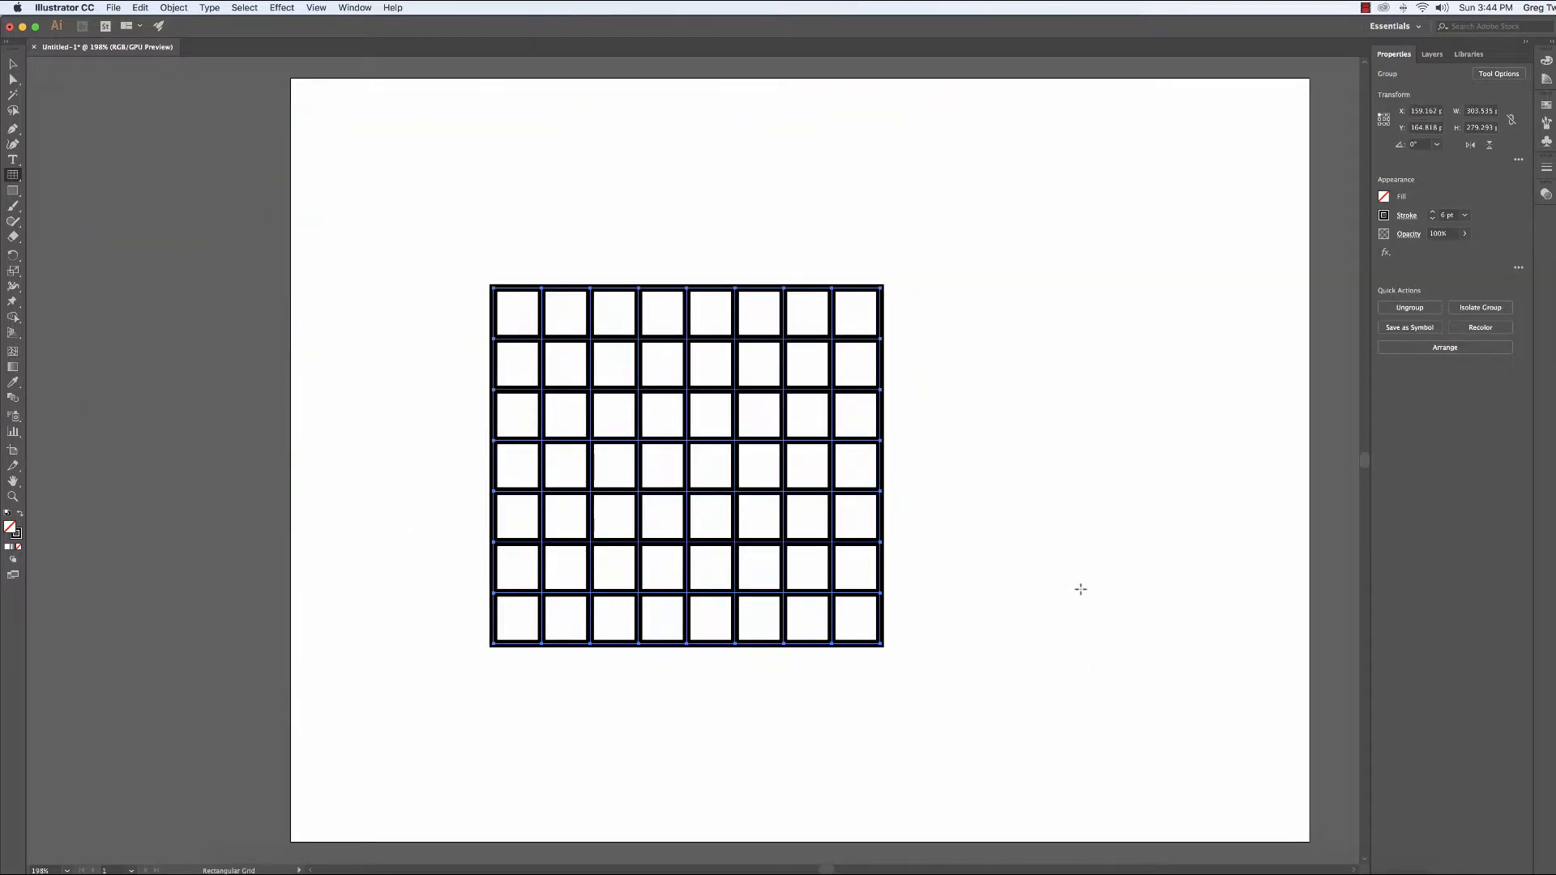
key("Delete")
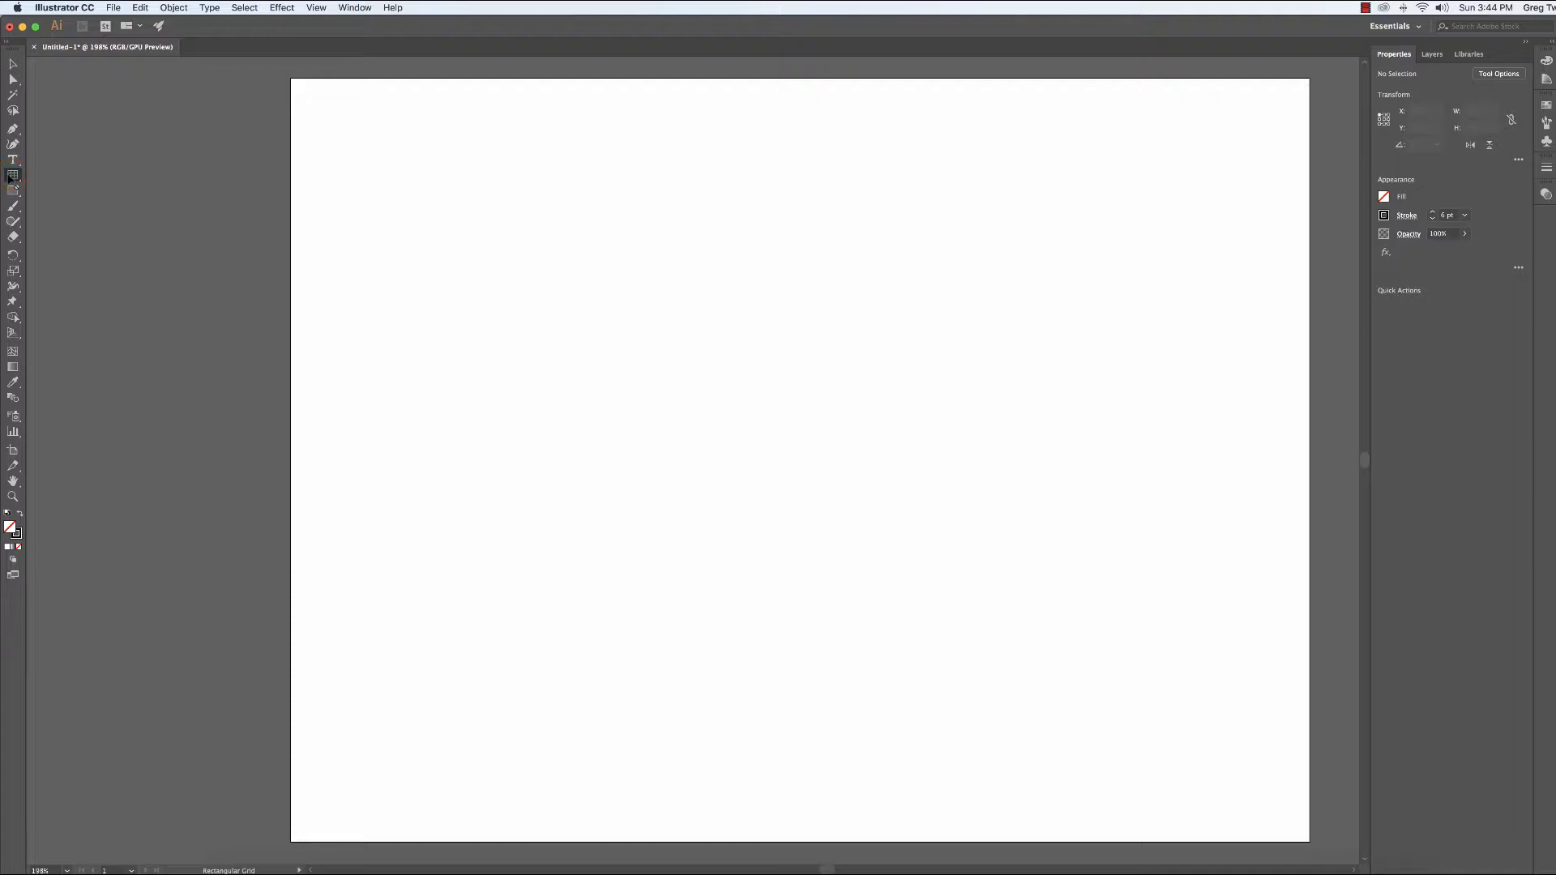
- Start drawing a polar grid about 327 pt across in the middle of the artboard, adjusting its number of concentric circles to six
left_click_drag(13, 174, 81, 235)
left_click_drag(641, 307, 1046, 729)
key("Up")
key("Up")
key("Up")
key("Up")
key("Up")
key("Up")
key("Up")
key("Up")
key("Up")
key("Up")
key("Down")
key("Down")
key("Down")
key("Down")
key("Down")
key("Down")
key("Down")
key("Down")
key("Down")
key("Down")
key("Down")
key("Down")
key("Down")
key("Down")
key("Up")
key("Up")
key("Up")
key("Up")
key("Up")
key("Up")
key("Up")
key("Up")
key("Up")
key("Up")
key("Down")
key("Down")
key("Down")
key("Down")
key("Down")
key("Down")
- Try adding radial dividers to the polar grid being drawn, and remove all of them to finish with concentric circles only
key("Right")
key("Right")
key("Right")
key("Right")
key("Right")
key("Right")
key("Right")
key("Right")
key("Right")
key("Right")
key("Right")
key("Right")
key("Right")
key("Right")
key("Right")
key("Right")
key("Right")
key("Right")
key("Right")
key("Right")
key("Left")
key("Left")
key("Left")
key("Left")
key("Left")
key("Left")
key("Left")
key("Left")
key("Left")
key("Left")
key("Left")
key("Left")
key("Left")
key("Left")
key("Left")
key("Left")
key("Left")
key("Left")
key("Left")
key("Left")
key("Left")
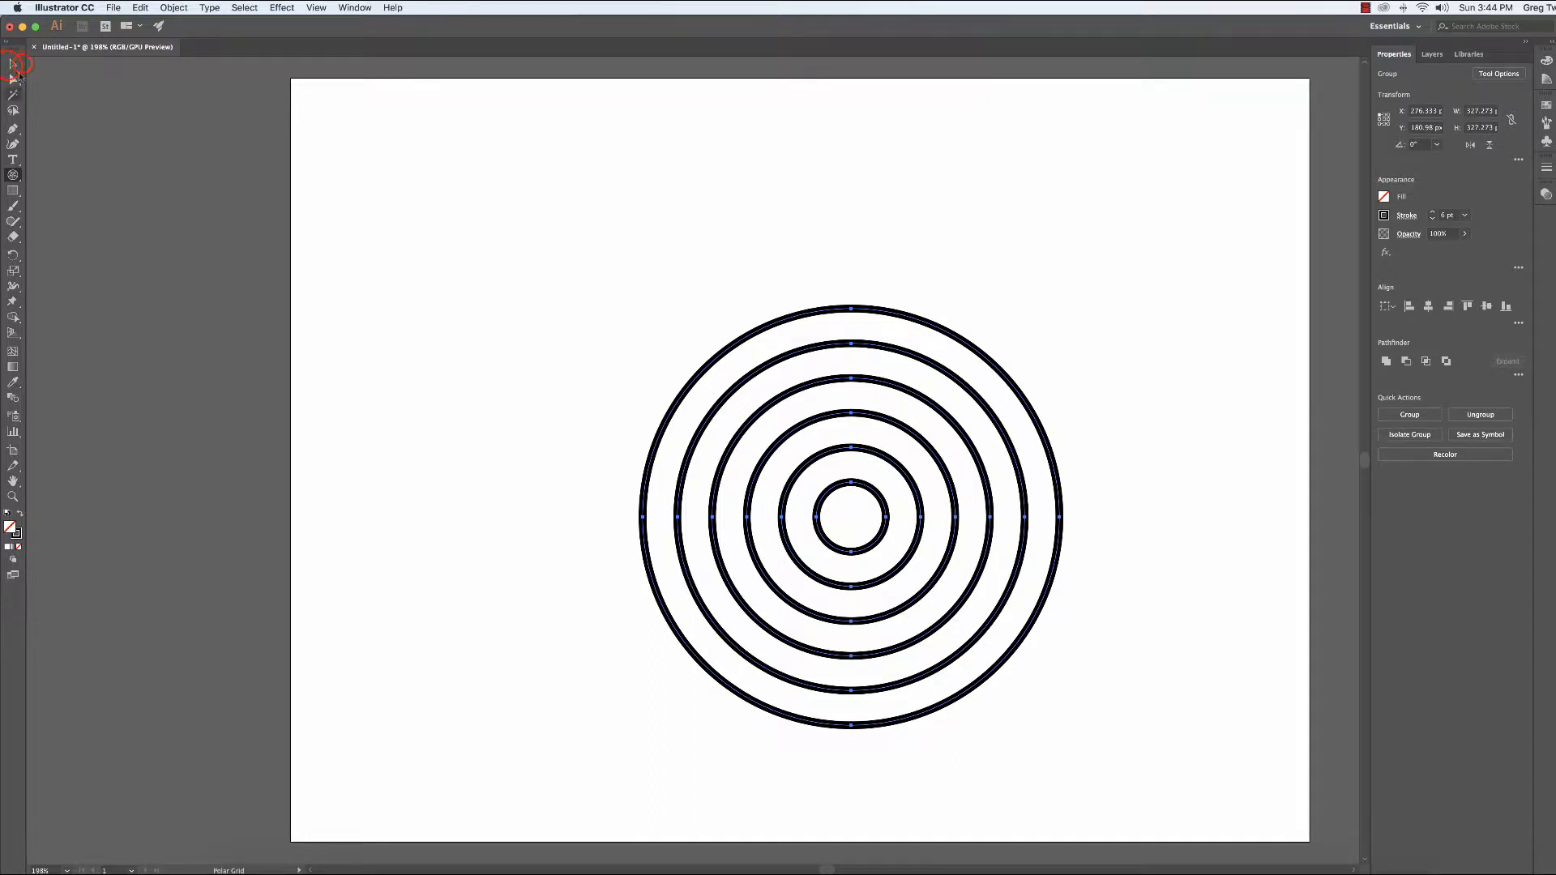
- Delete the concentric-circle polar grid from the artboard
double_click(14, 64)
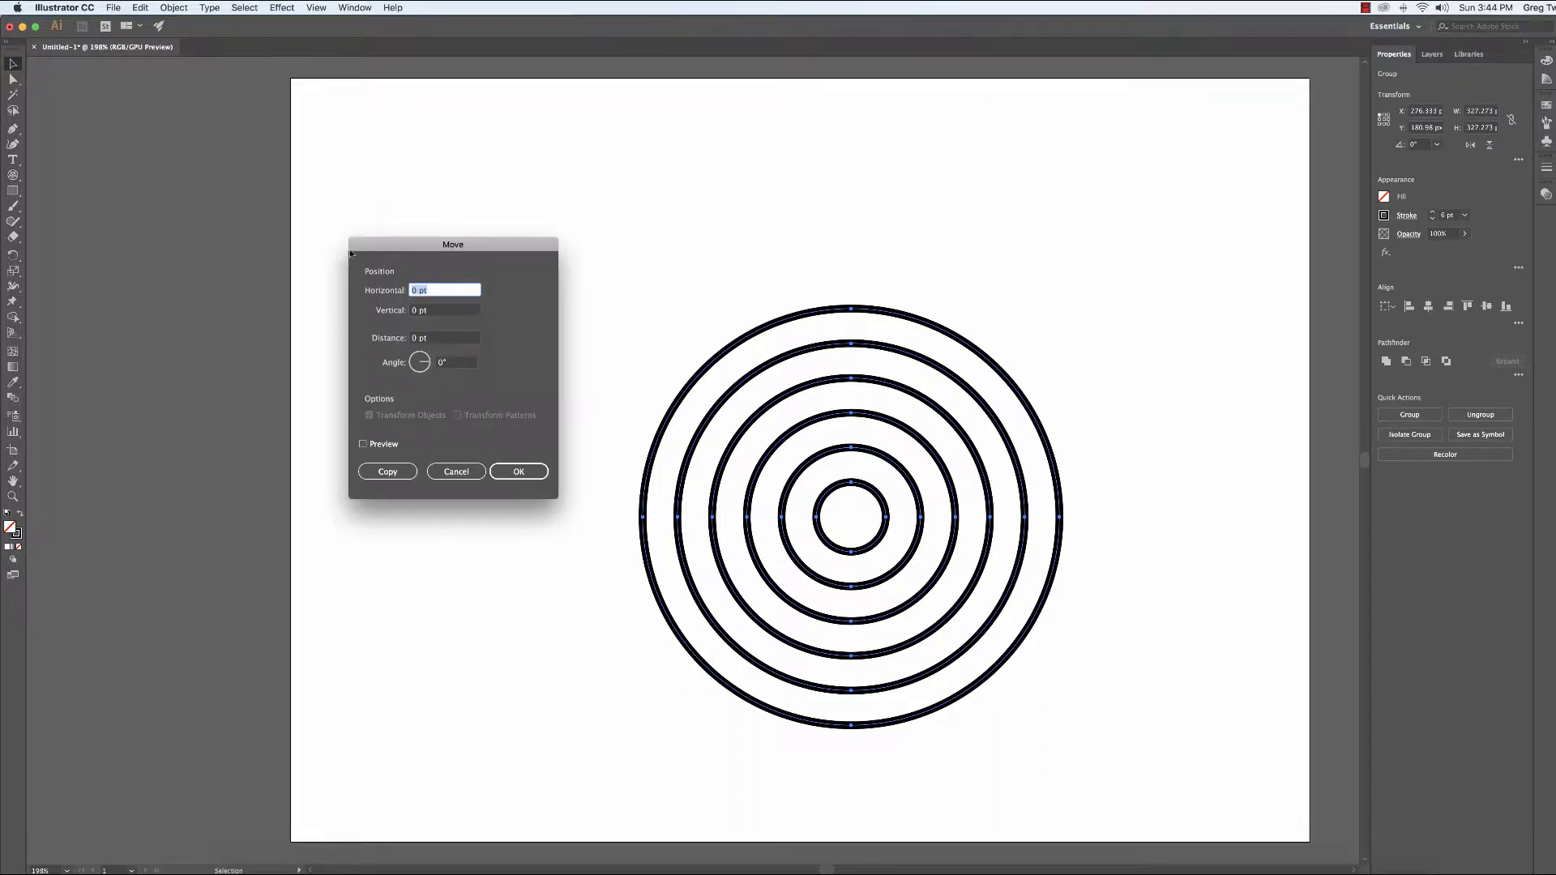
left_click(456, 472)
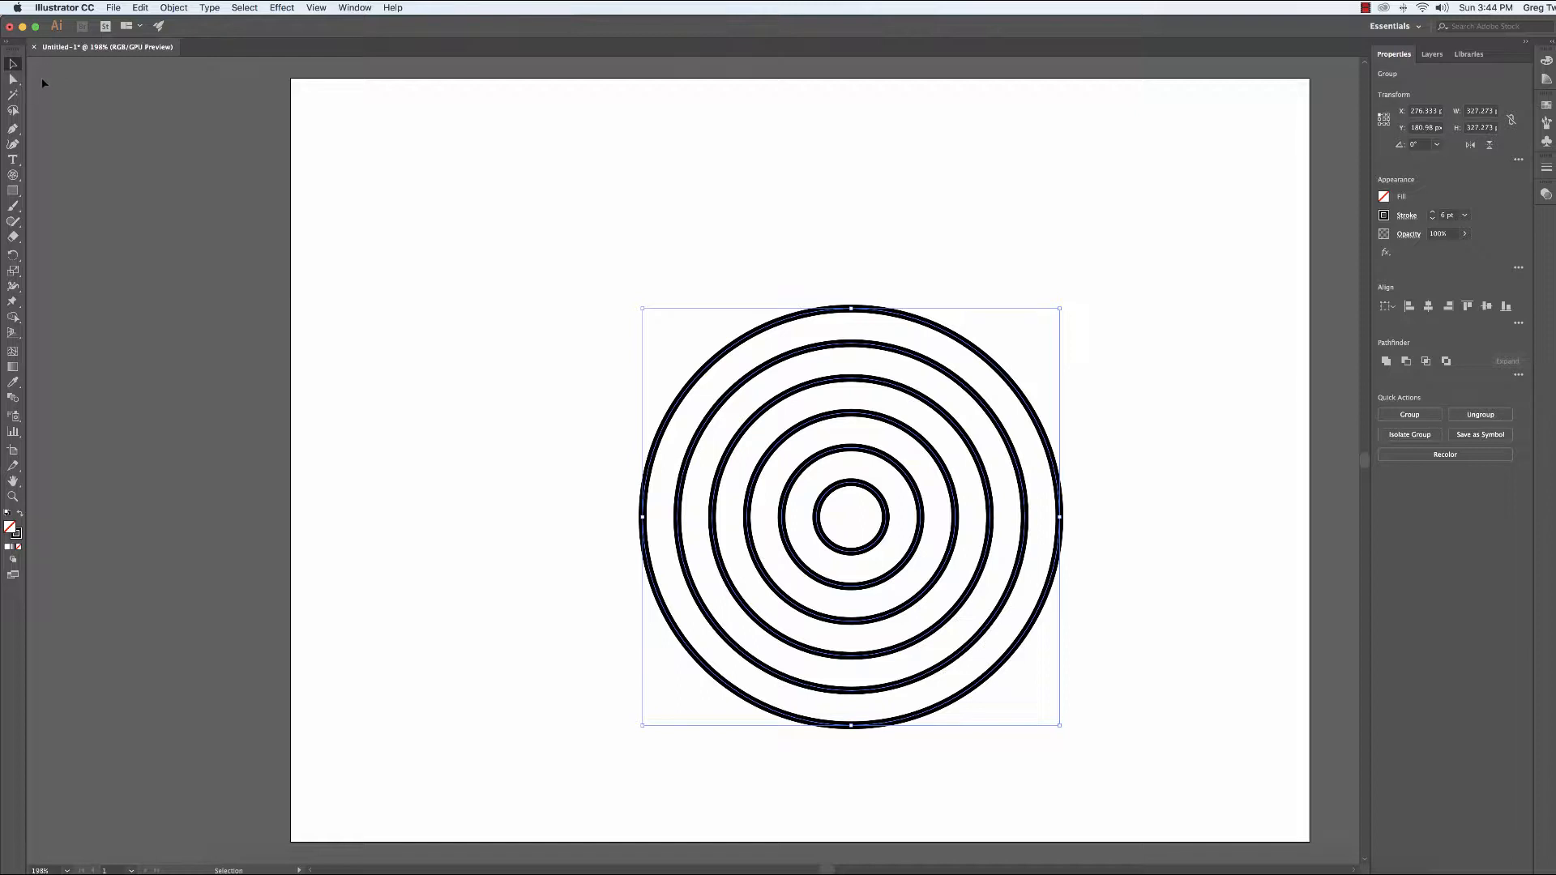
key("Delete")
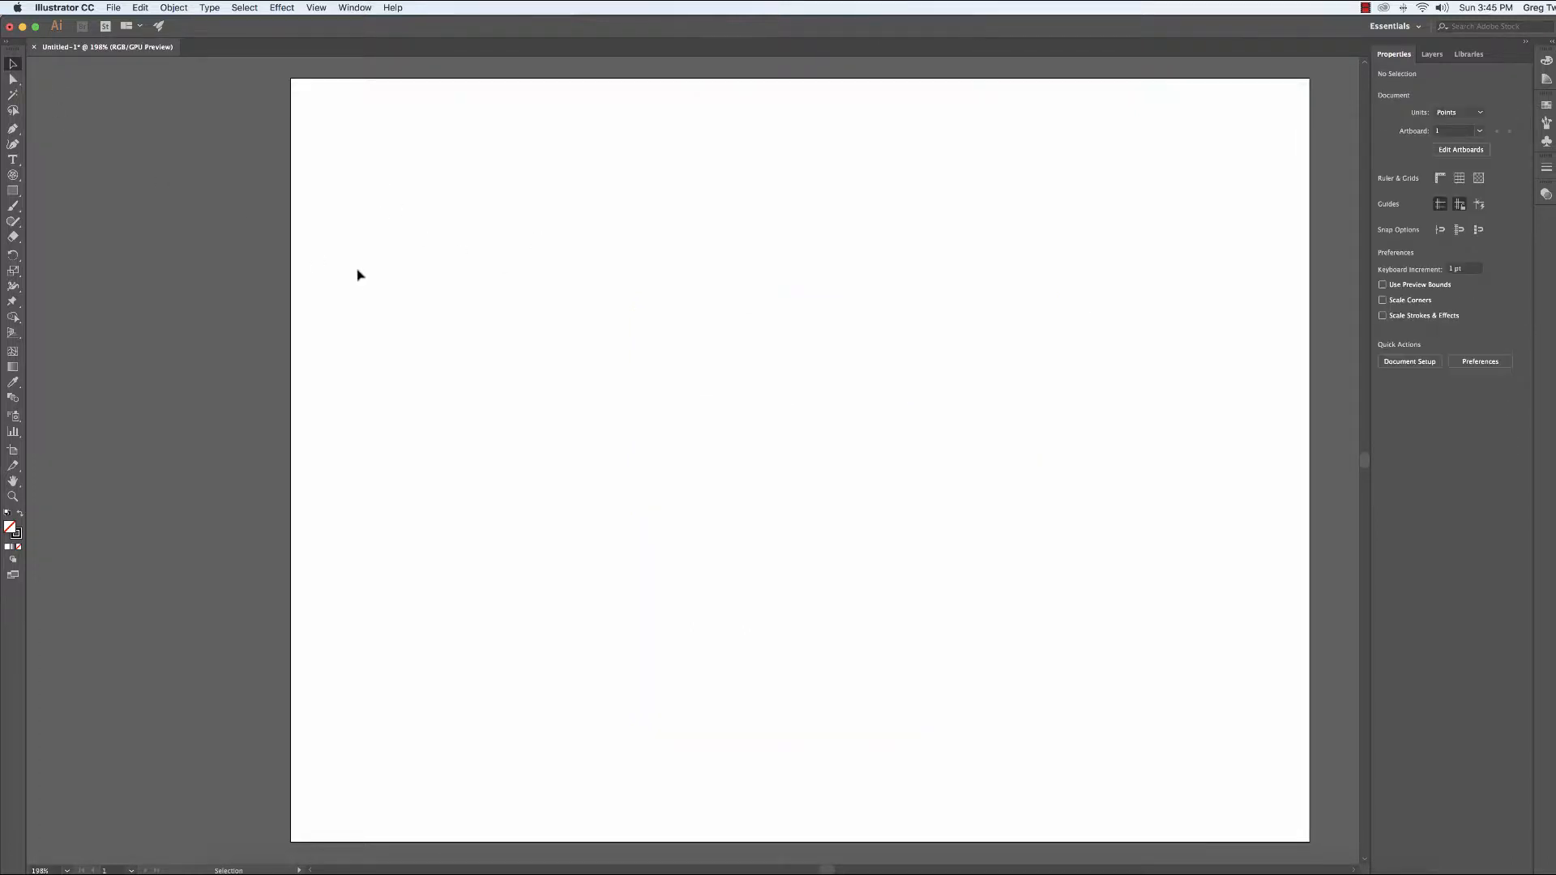
- Reset the line tool to Line Segment and draw three overlapping rectangles, the last about 367 by 270 pt near the artboard's upper-right corner
left_click(13, 175)
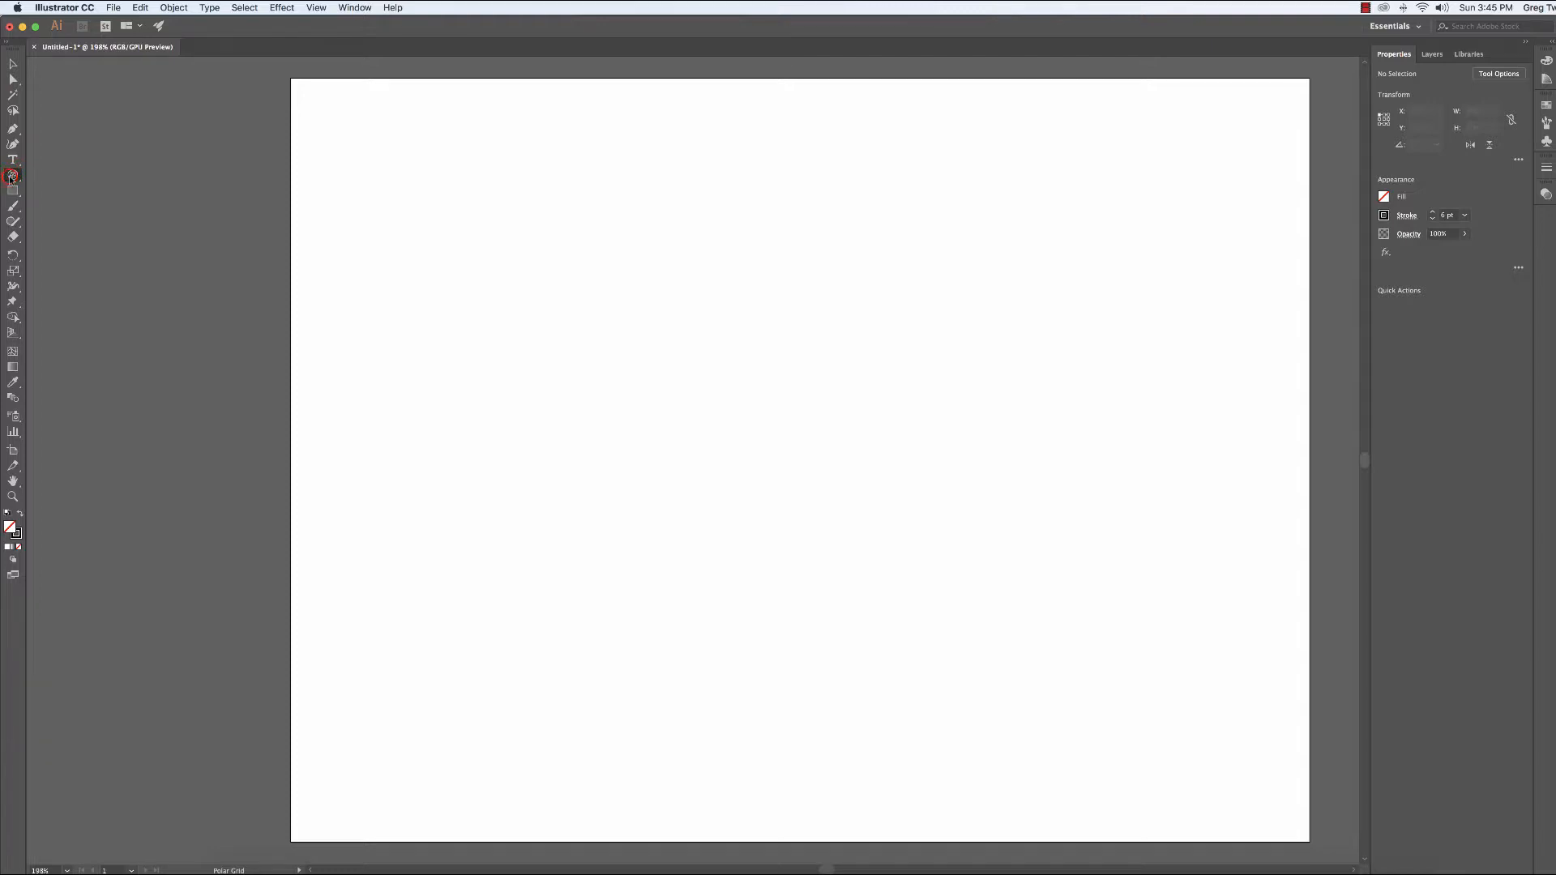
left_click_drag(11, 177, 45, 176)
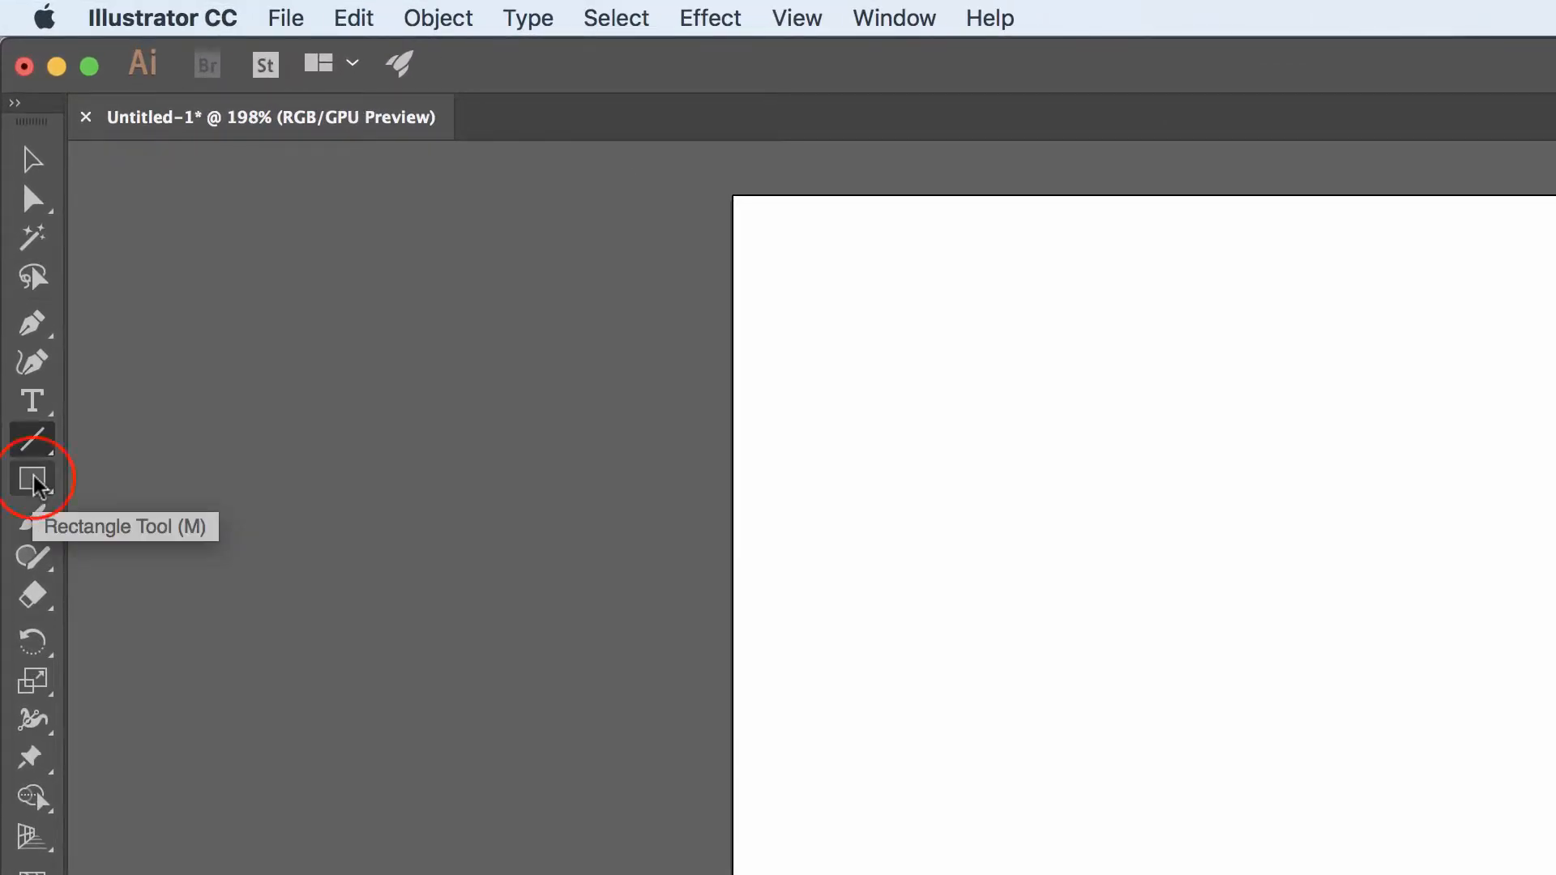
left_click(33, 480)
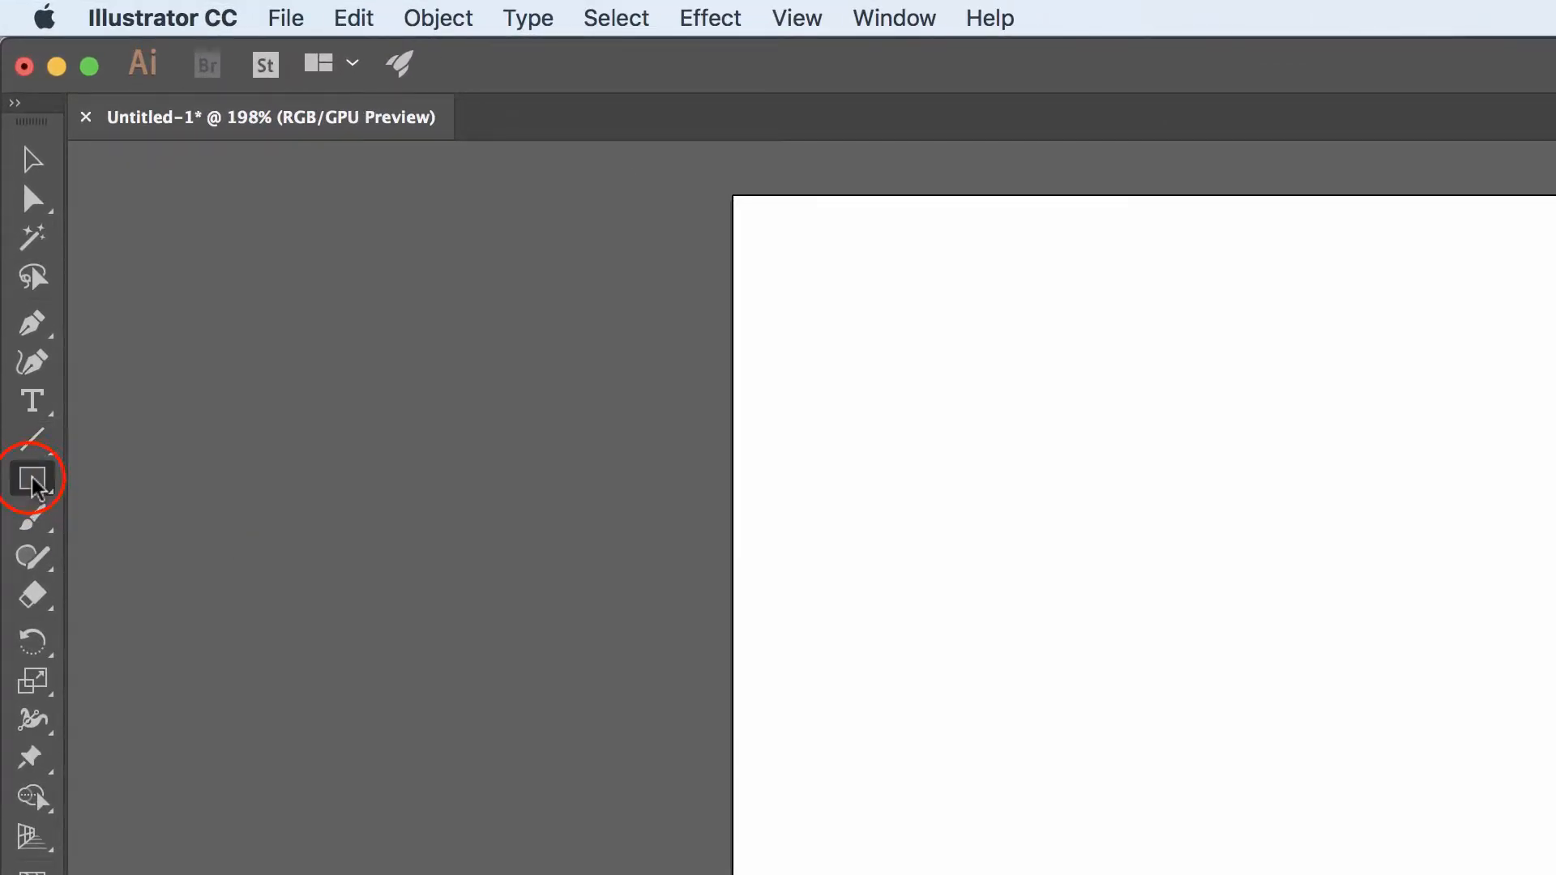
left_click(32, 483)
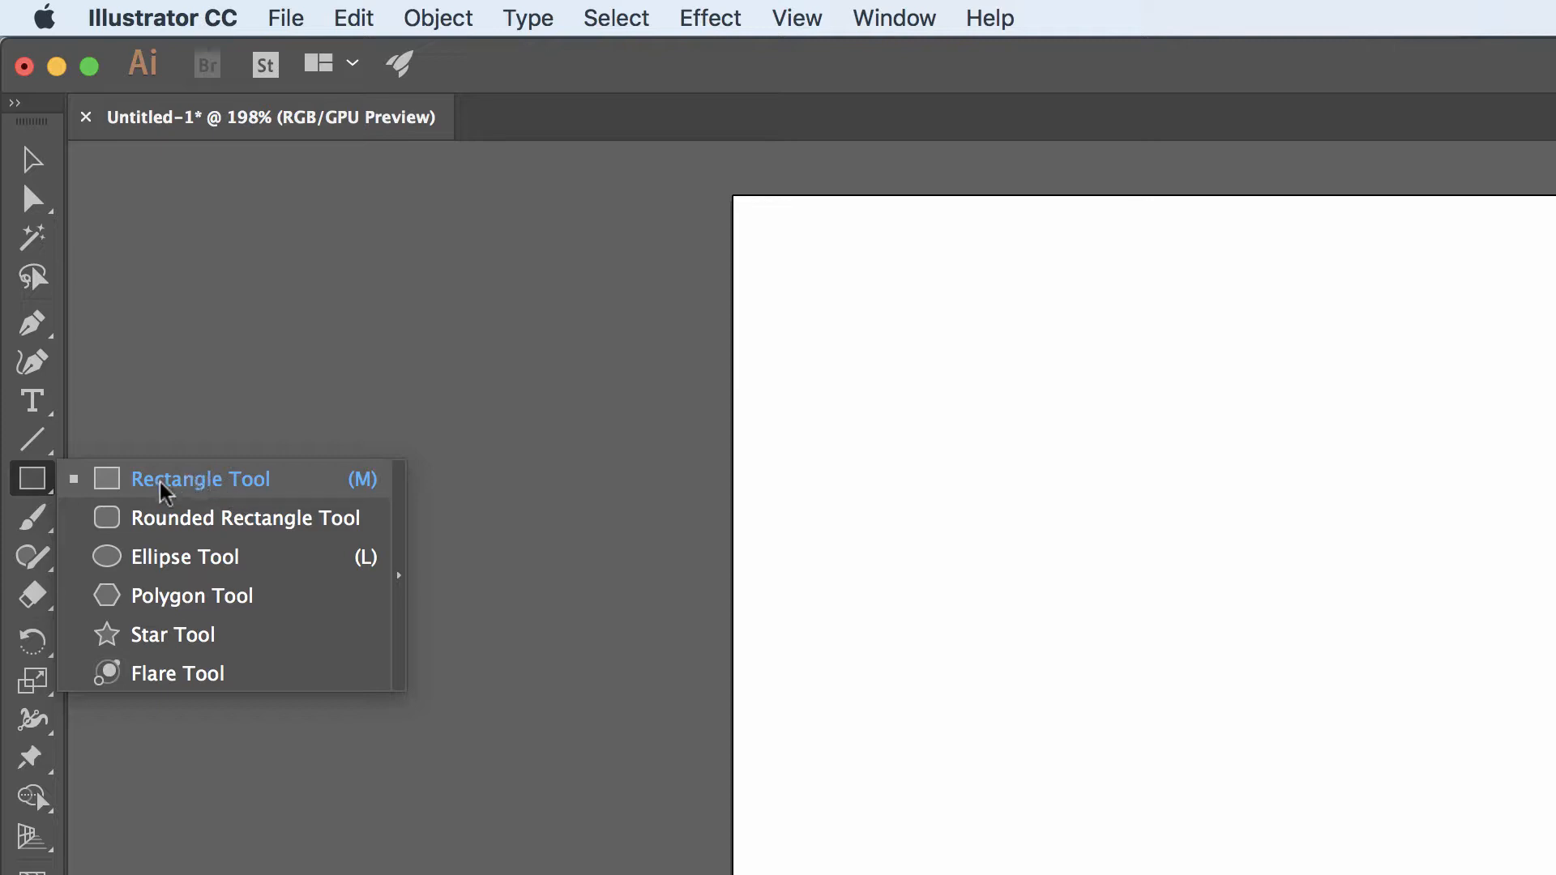
left_click(182, 487)
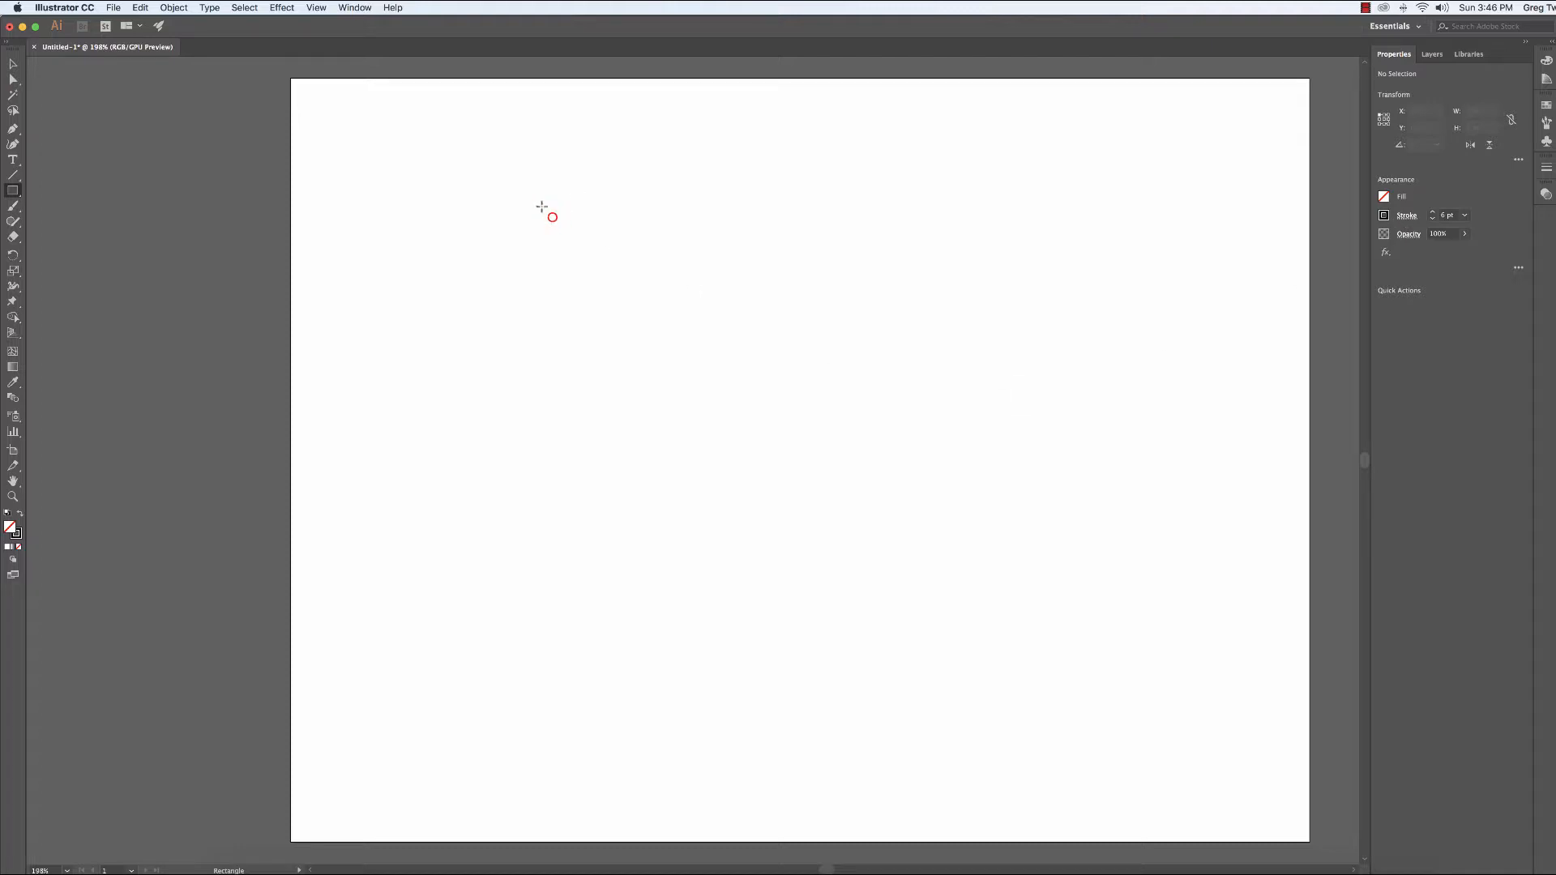
left_click_drag(547, 208, 1045, 646)
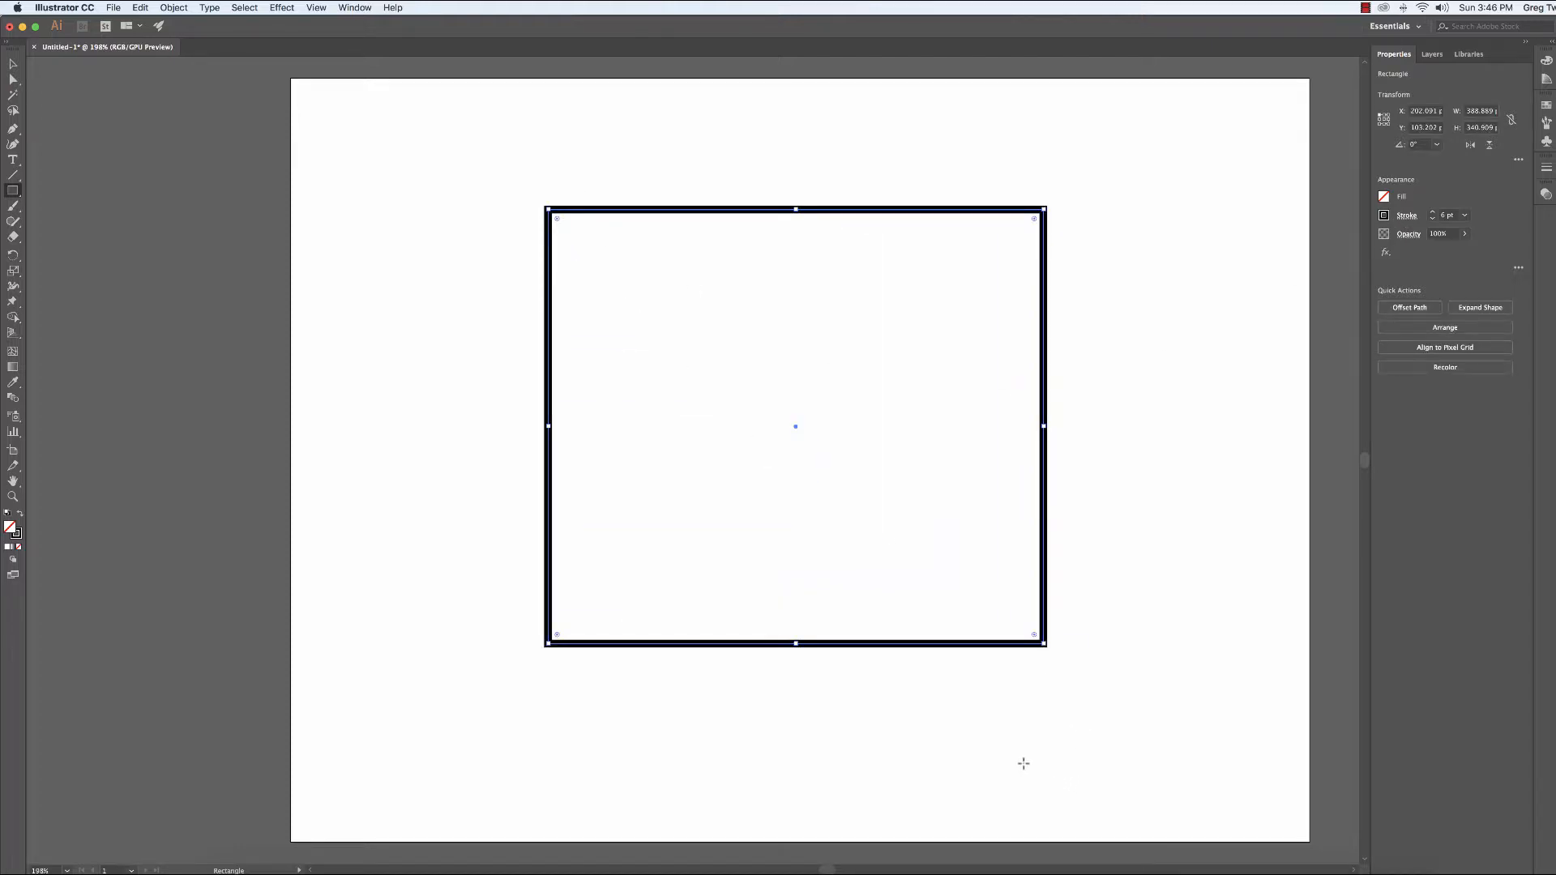
left_click_drag(436, 333, 866, 741)
left_click_drag(760, 159, 1229, 503)
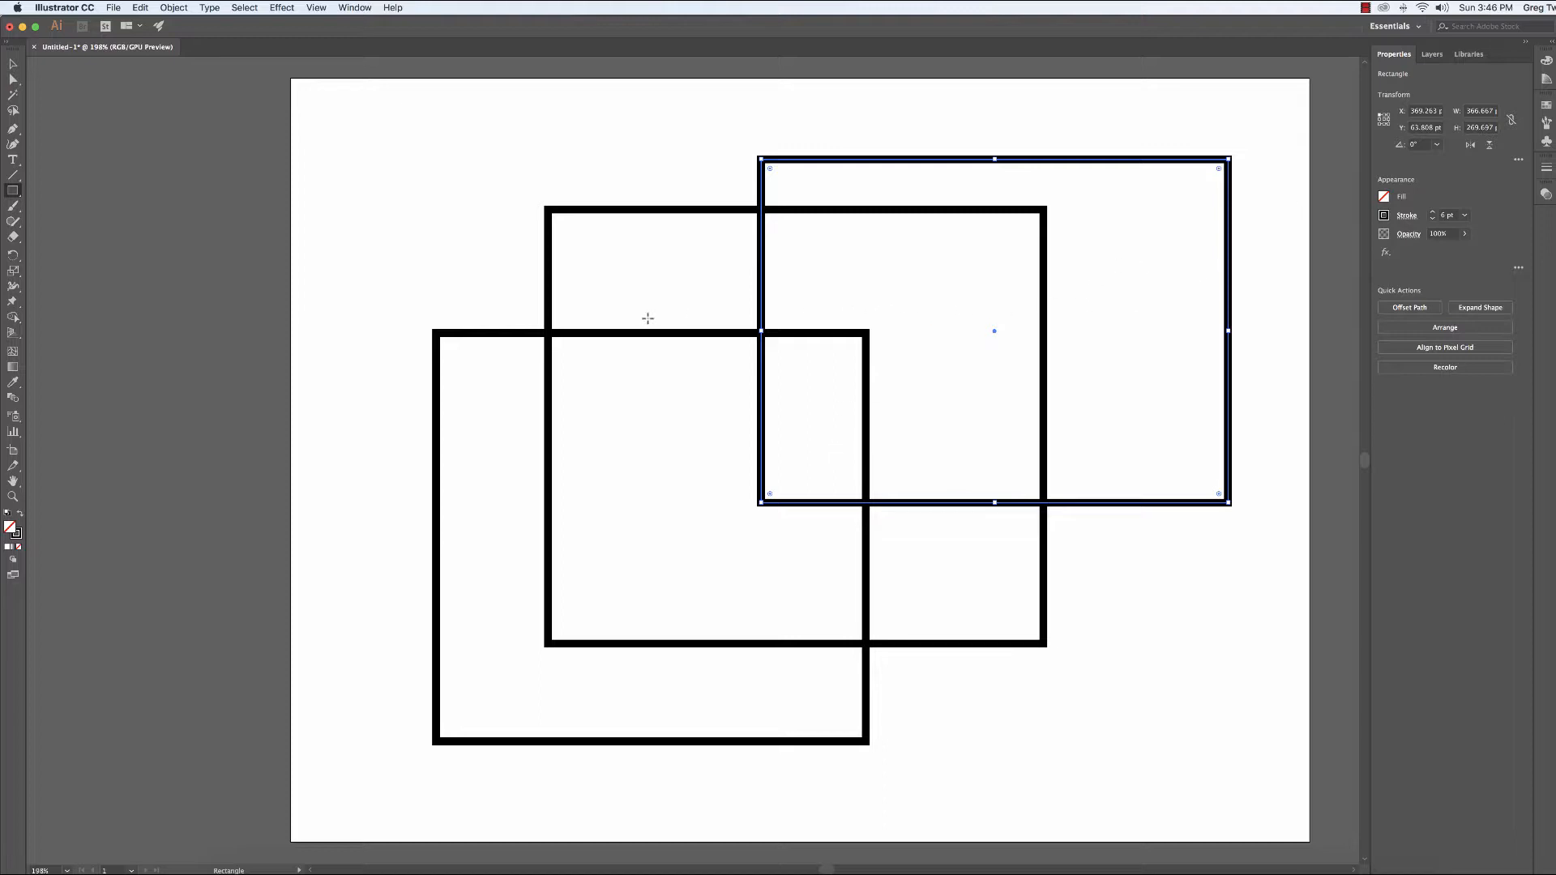
- Swap the fill and stroke of the upper-right rectangle so it is filled black, and give it a red 12 pt stroke
left_click(20, 515)
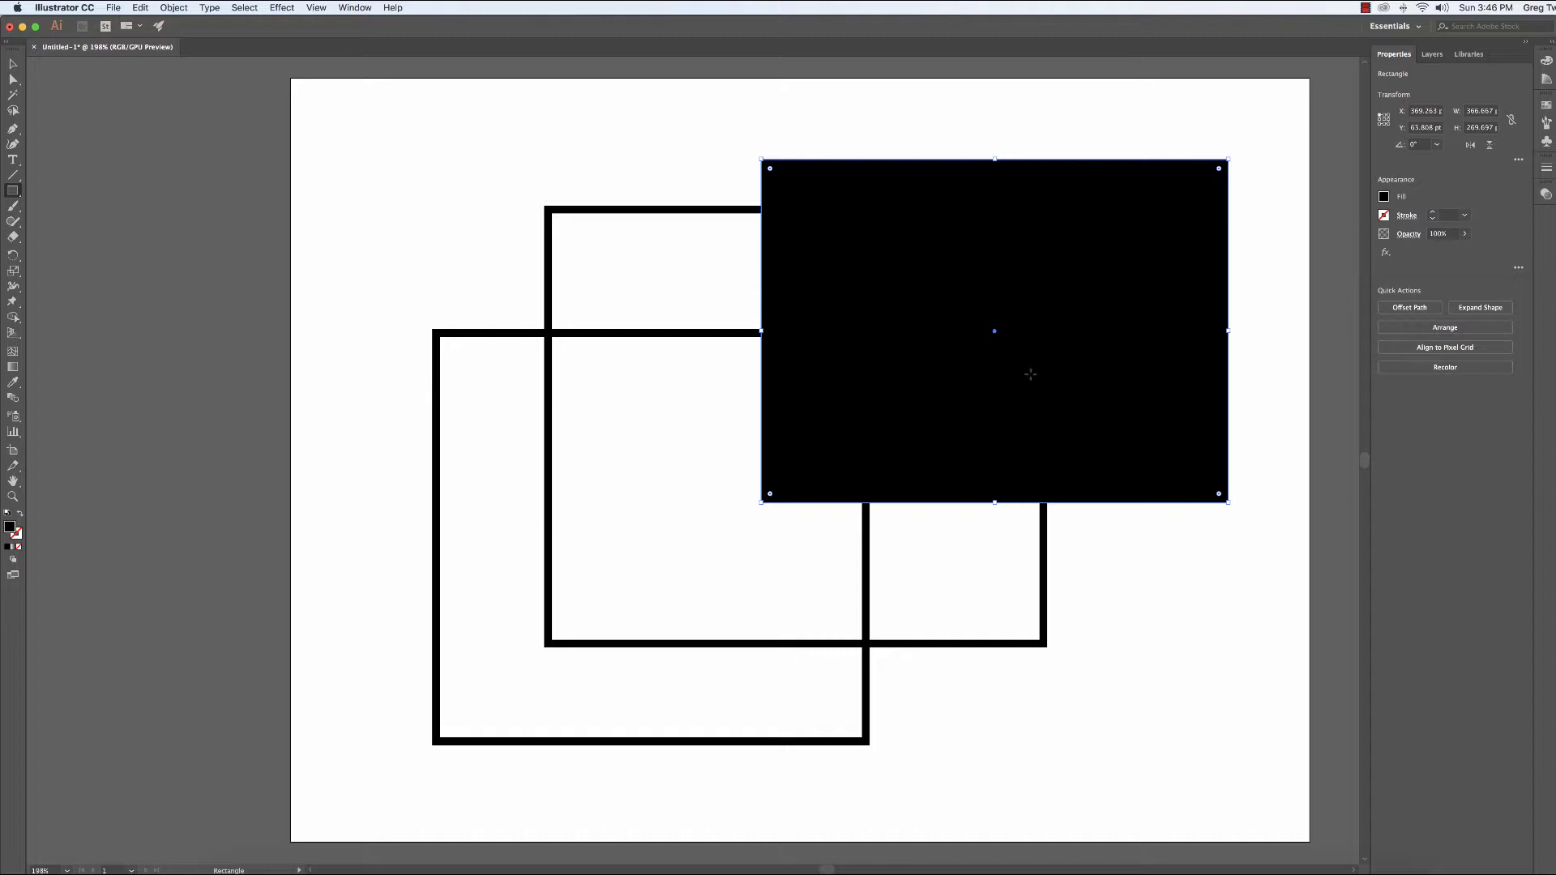
left_click(1399, 217)
left_click(1384, 215)
left_click(1280, 263)
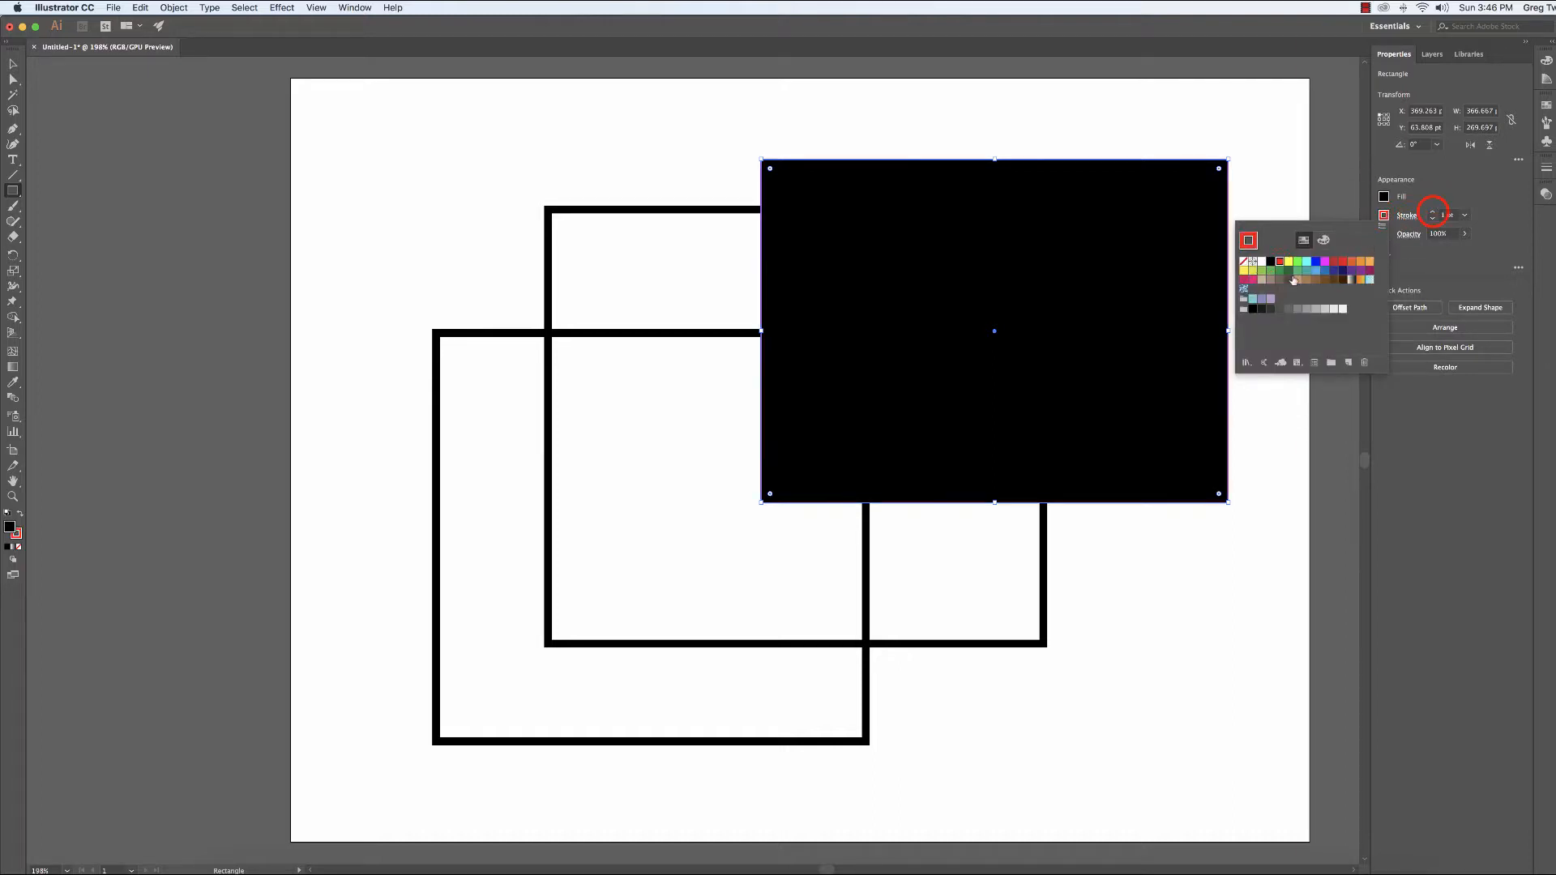
left_click(1433, 213)
left_click(1433, 214)
left_click(1433, 213)
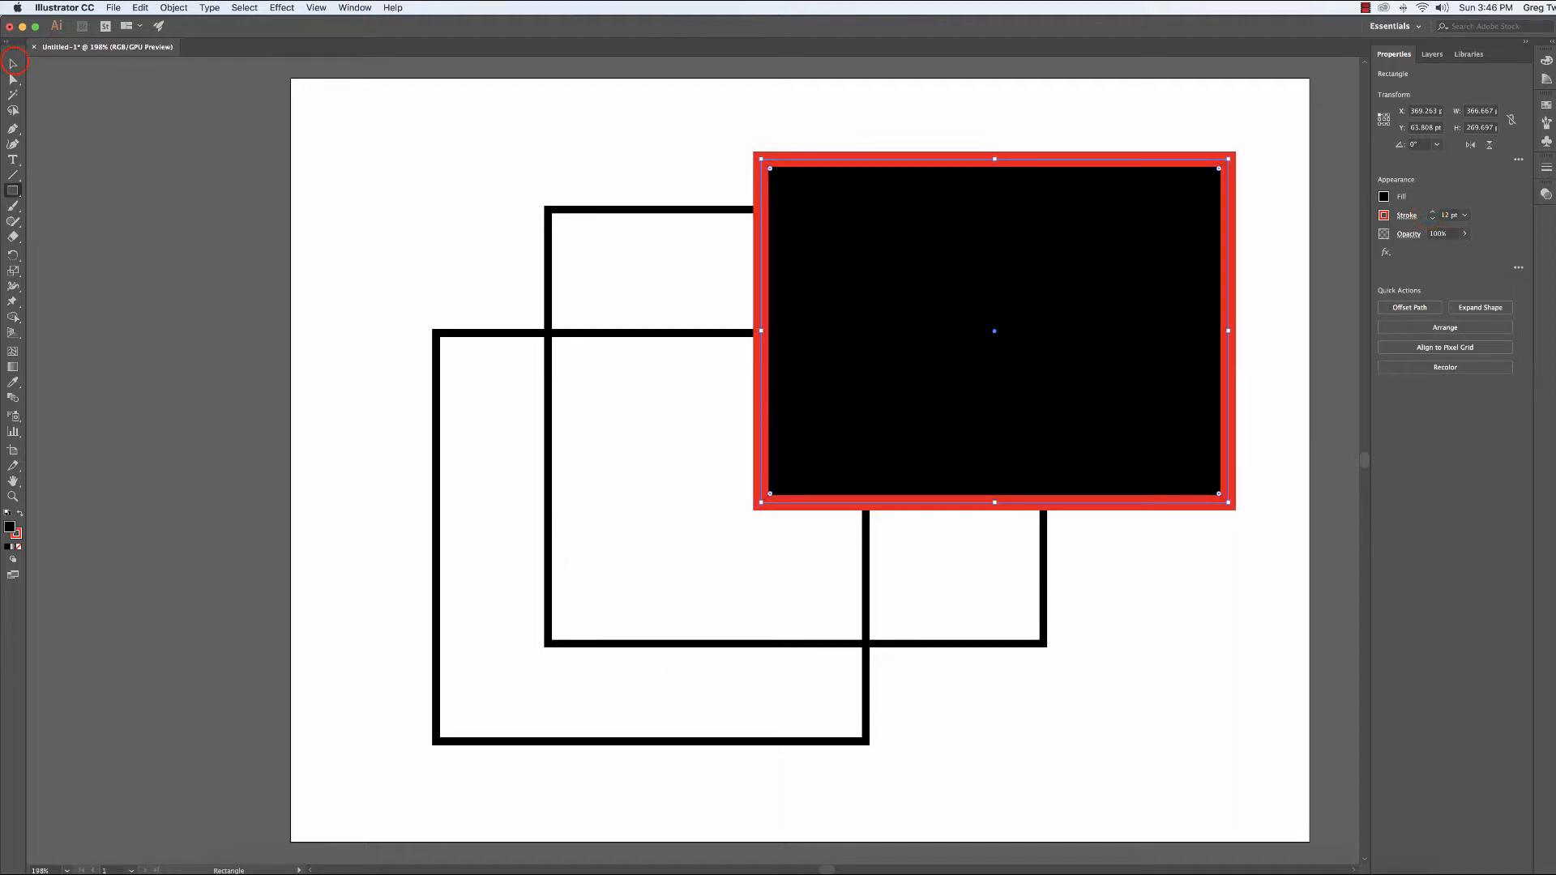
- Round only the black rectangle's upper-left corner, try rounding its lower-right corner too, and undo that second change
left_click(12, 62)
left_click_drag(770, 170, 801, 200)
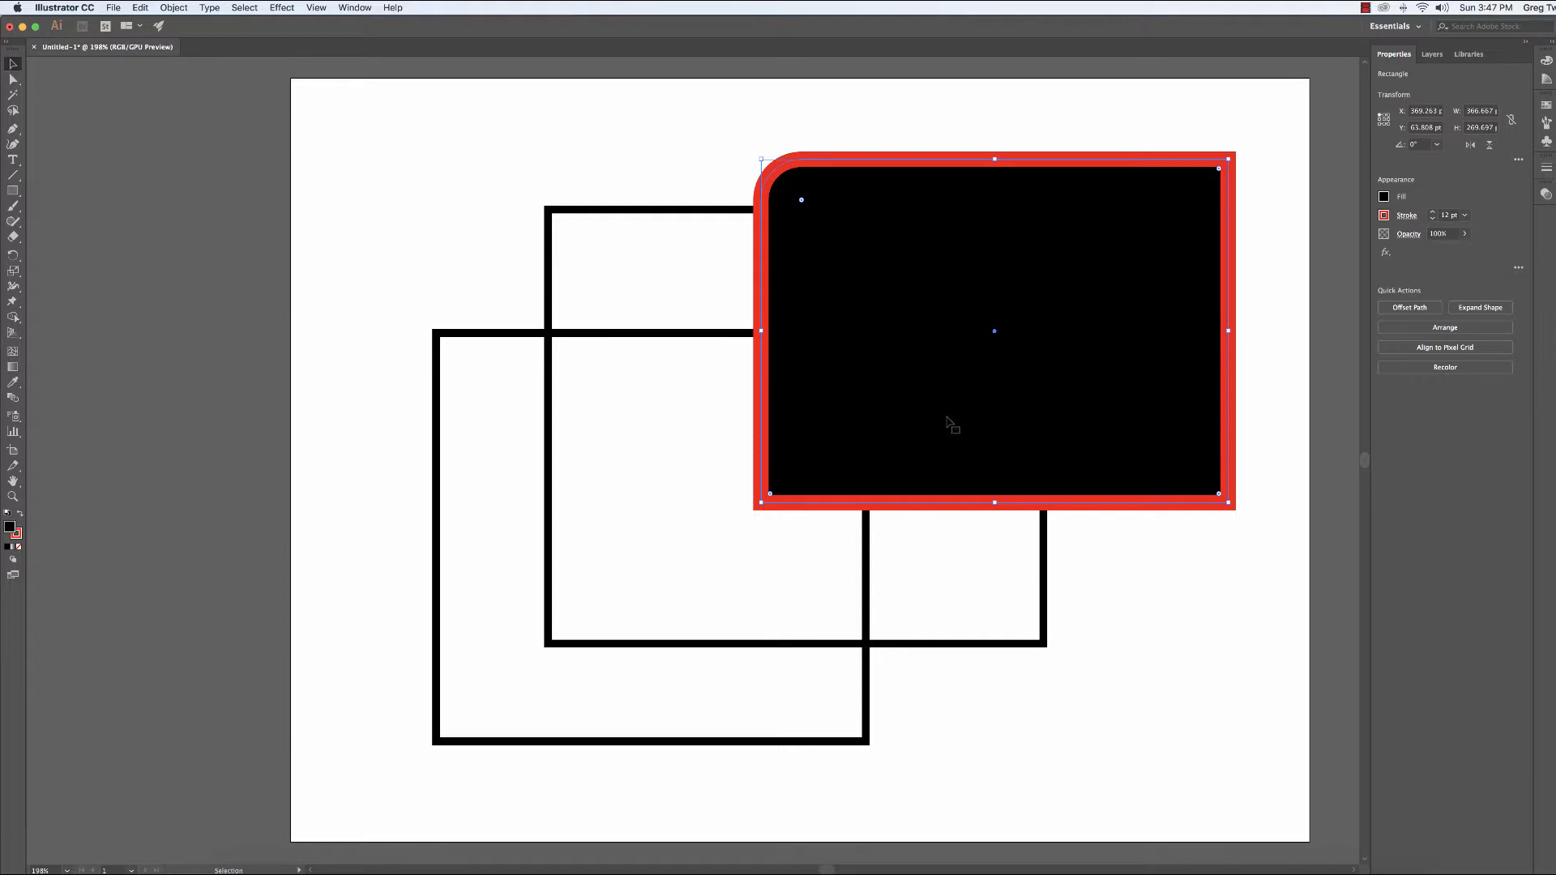
left_click(802, 200)
left_click_drag(801, 200, 863, 261)
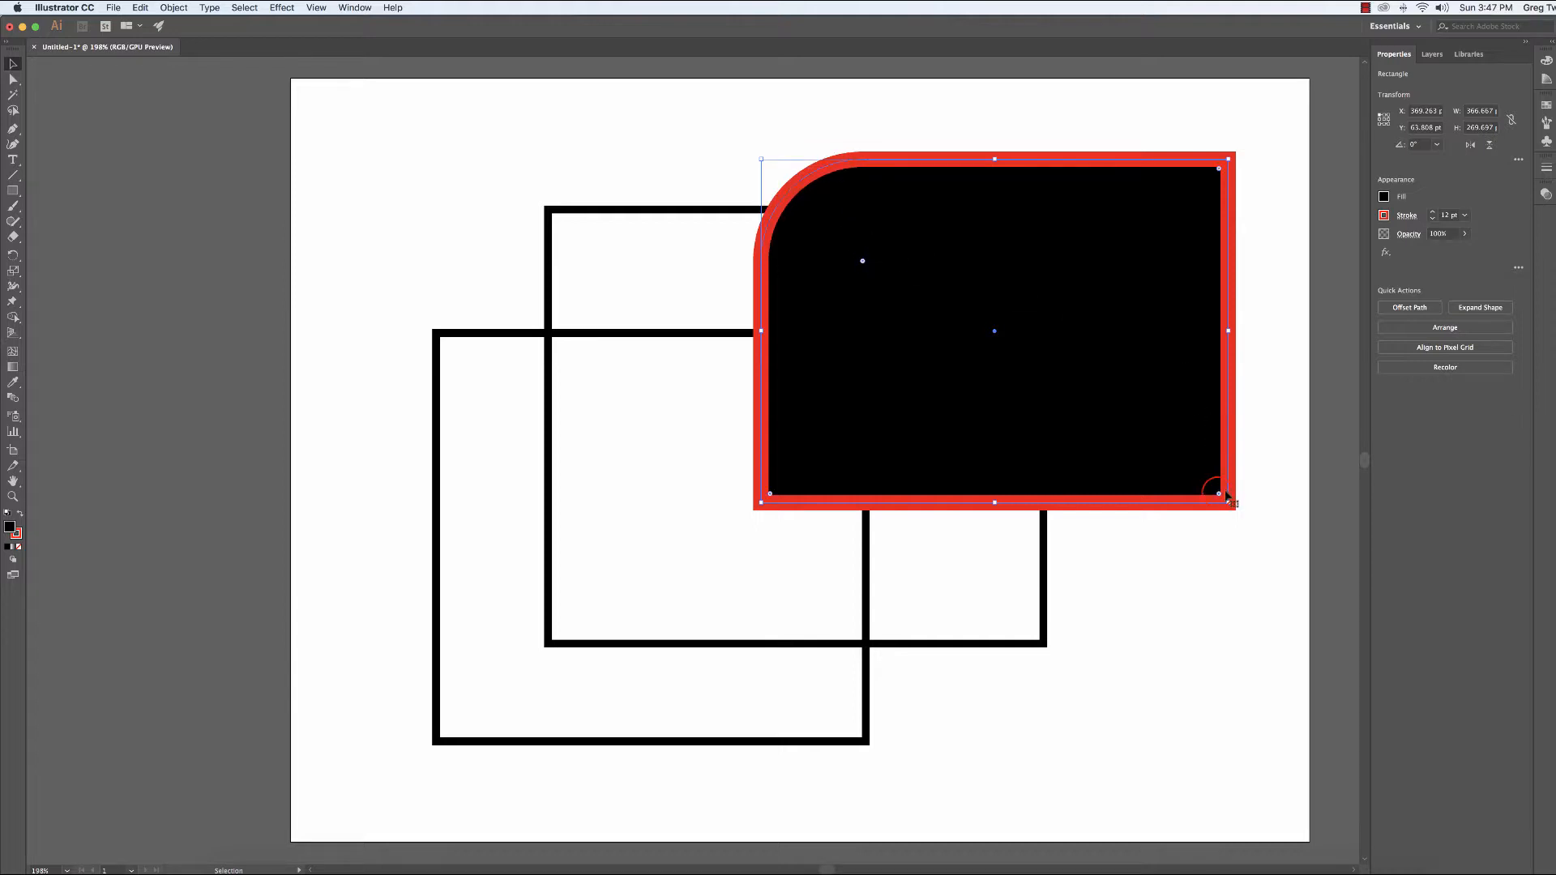
mouse_move(1219, 494)
left_mouse_down()
mouse_move(1098, 430)
mouse_move(1196, 483)
mouse_move(1214, 513)
left_mouse_up()
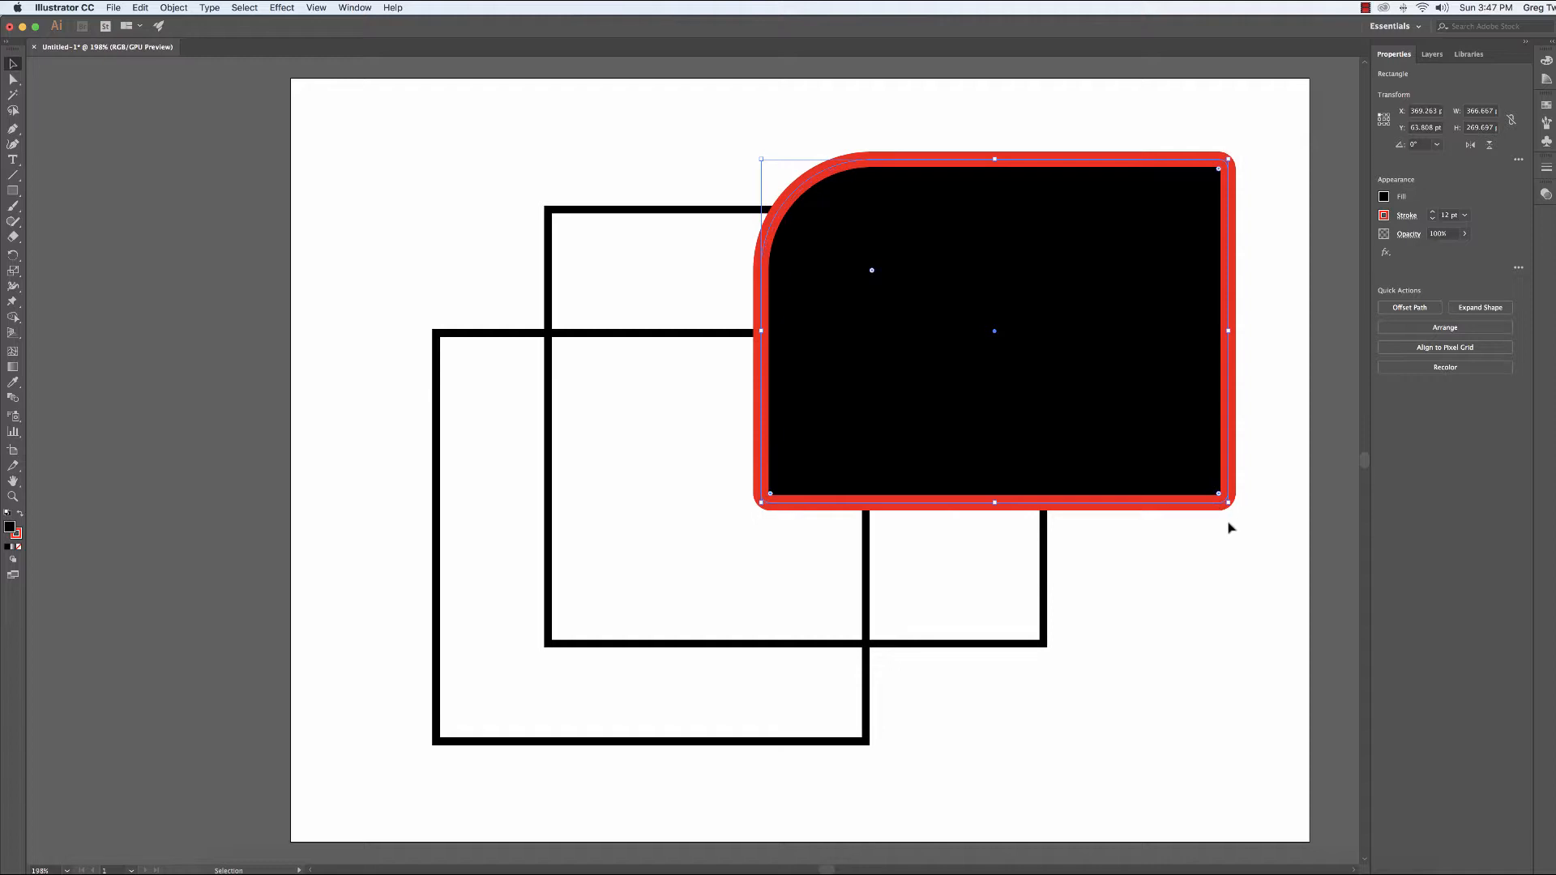
key("super+z")
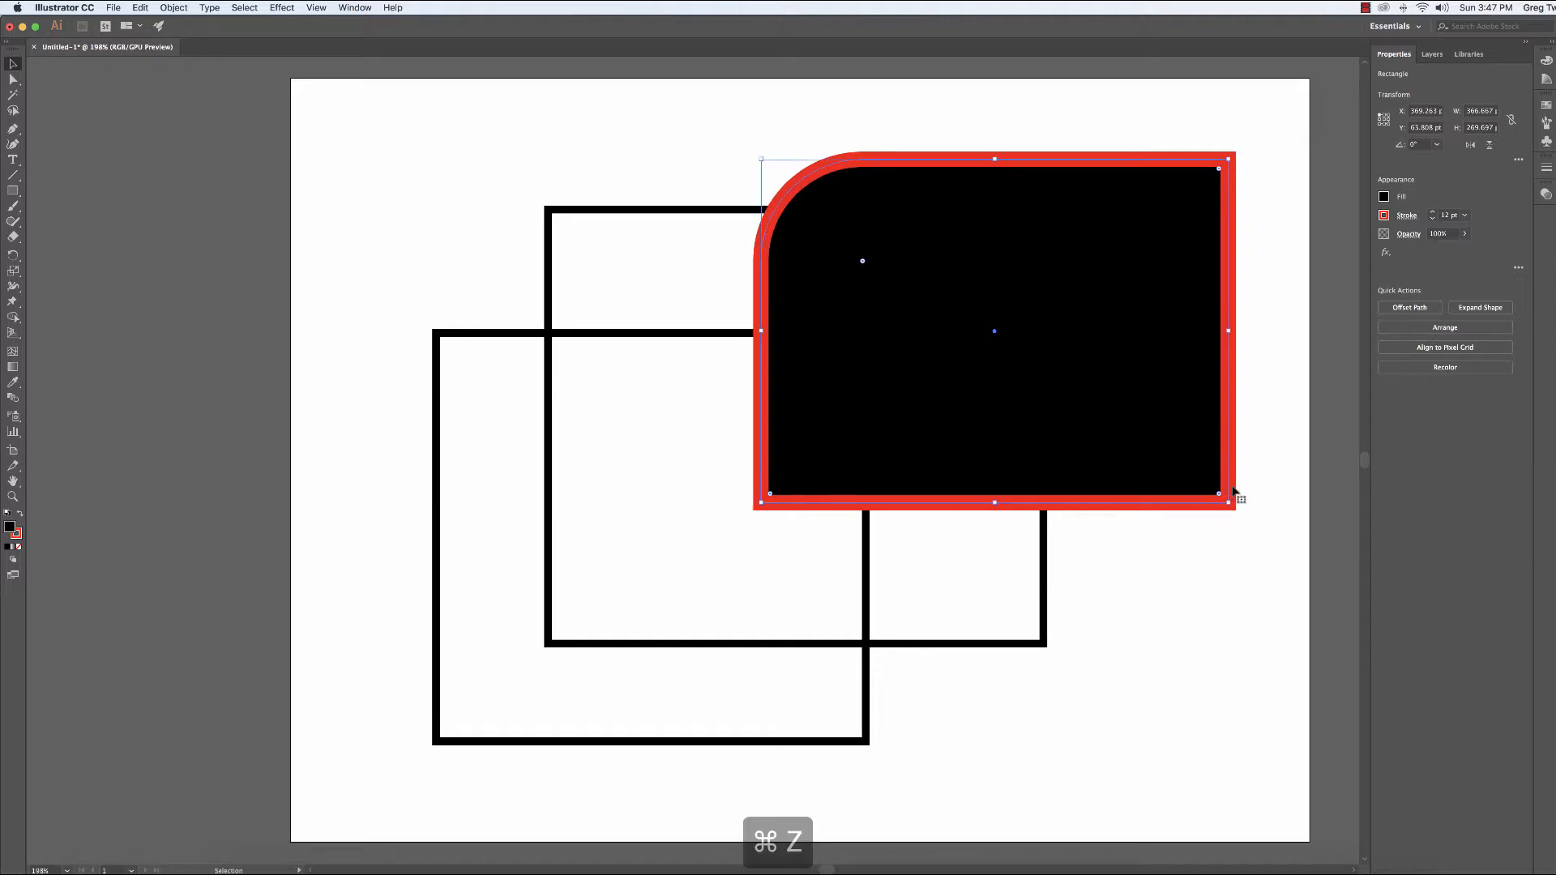
- Round the black rectangle's lower-right corner with Direct Selection, and undo all the corner rounding
key("a")
left_click(1219, 492)
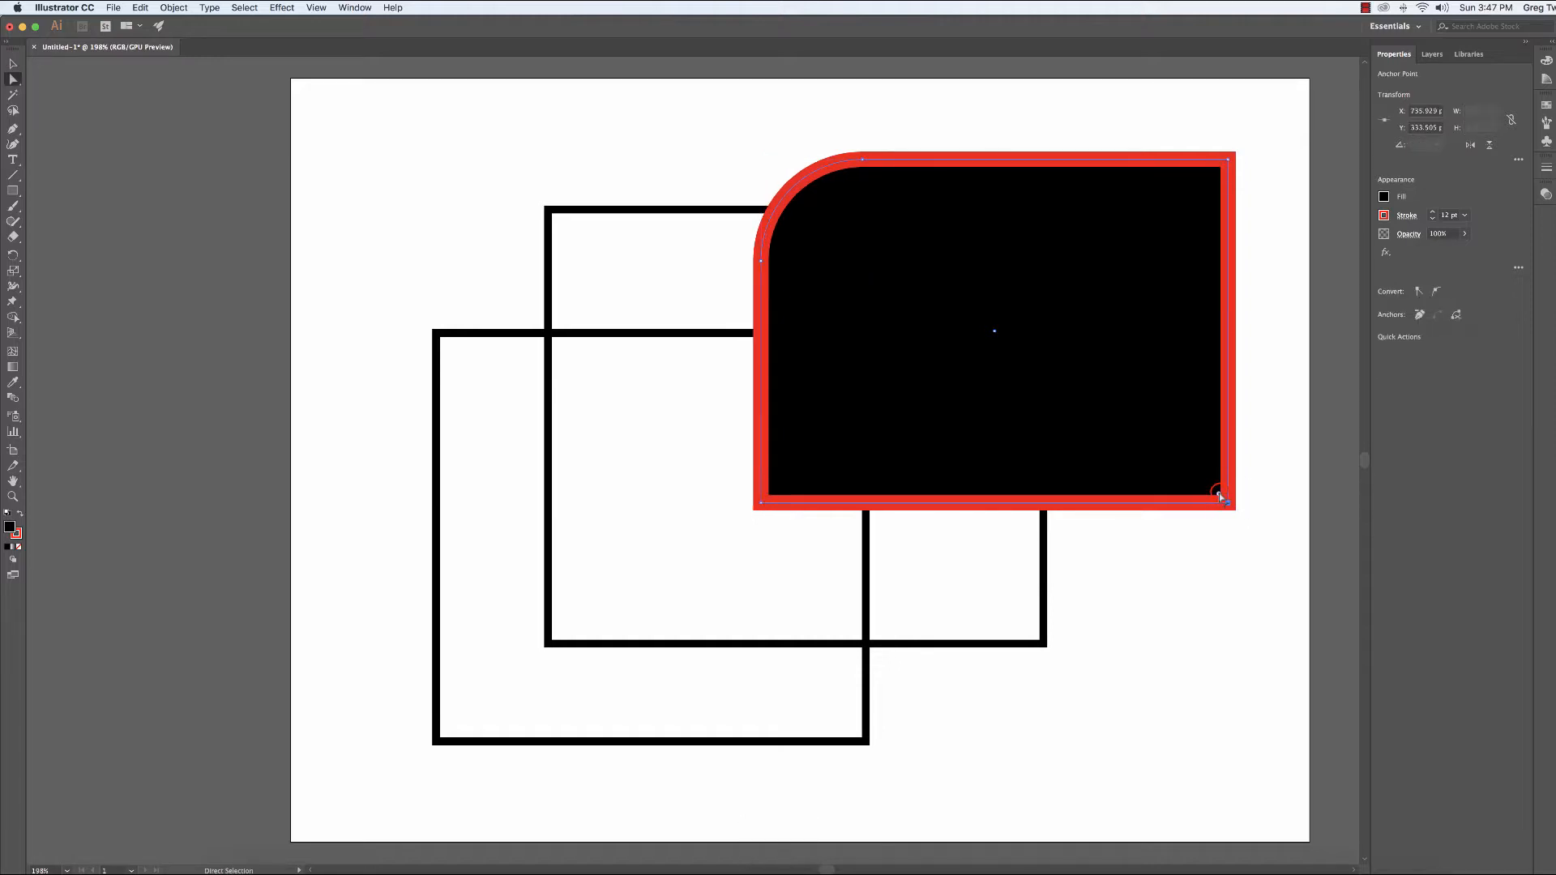
left_click_drag(1208, 485, 1110, 433)
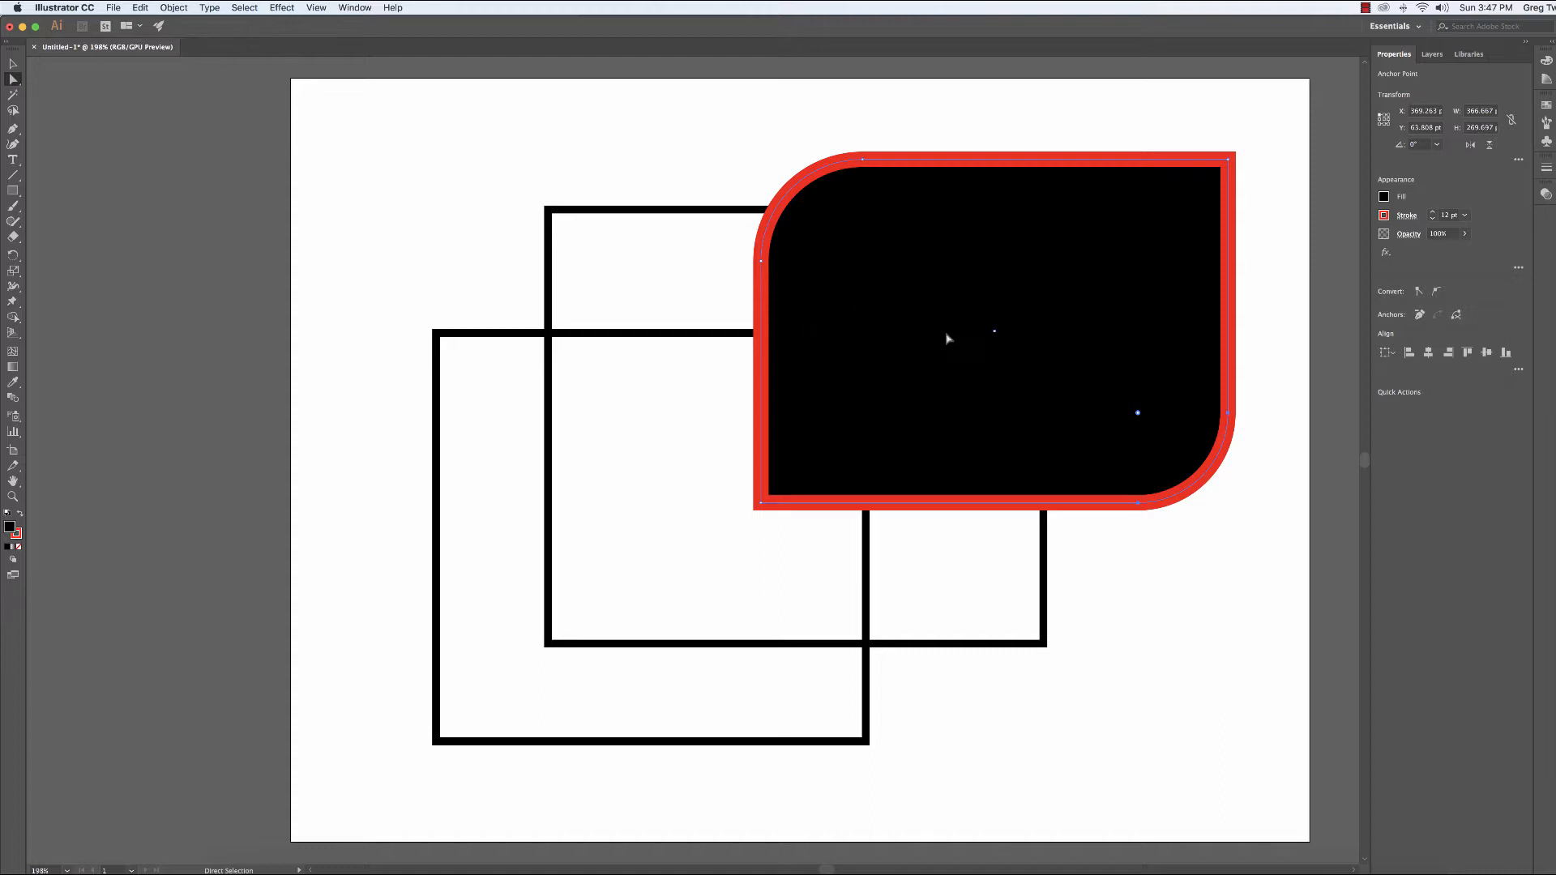
key("super+z")
key("super+z")
key("super+z")
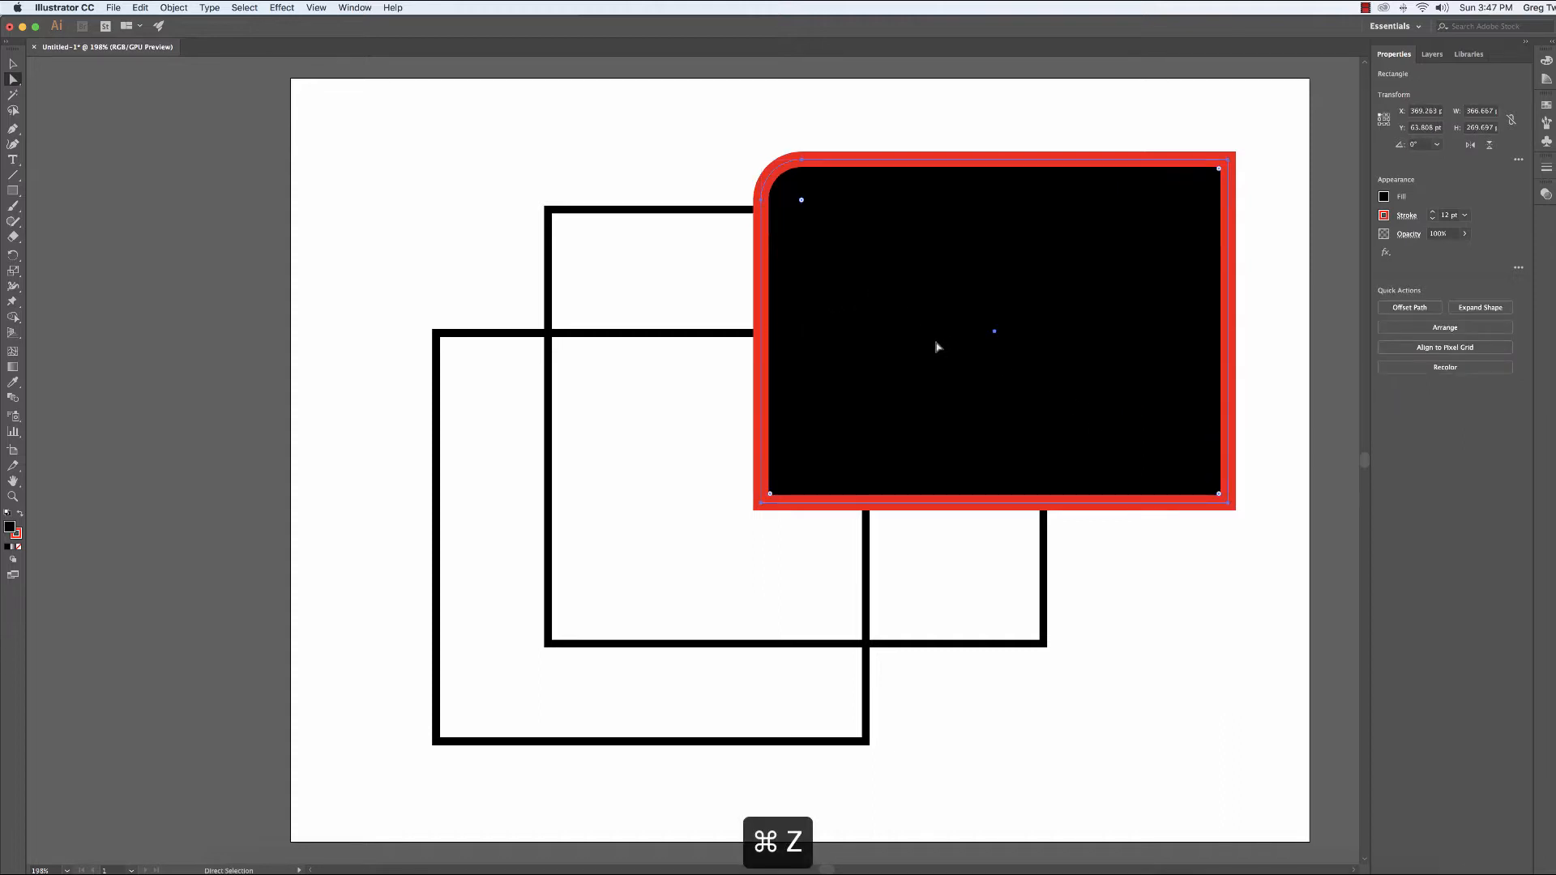
key("super+z")
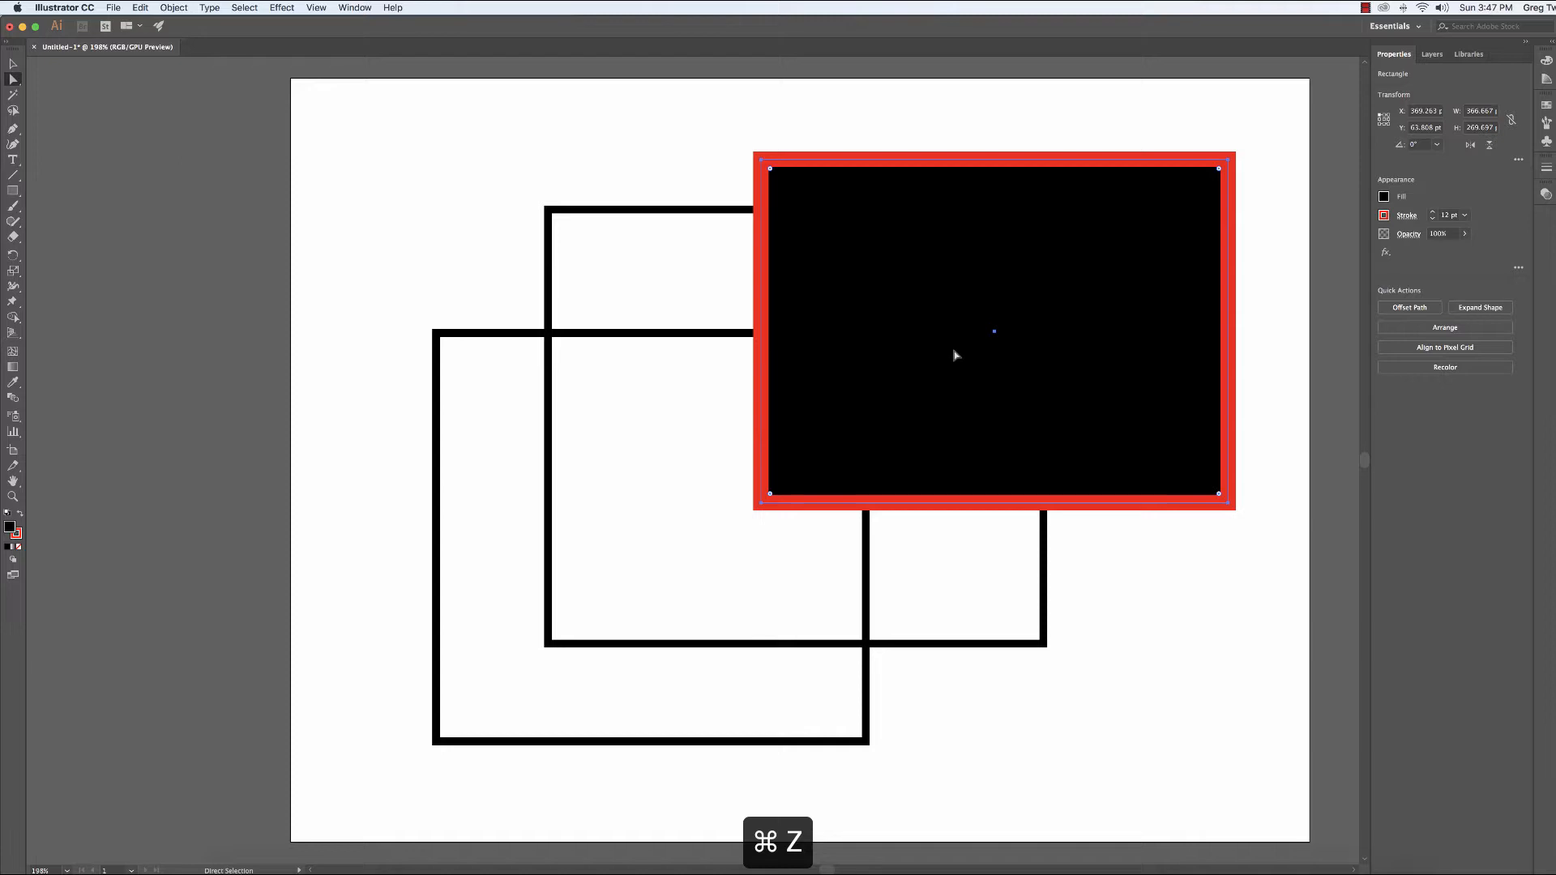
- Try selecting the black rectangle's upper-left and lower-right corners and rounding the lower-right one, and undo it
left_click(770, 168)
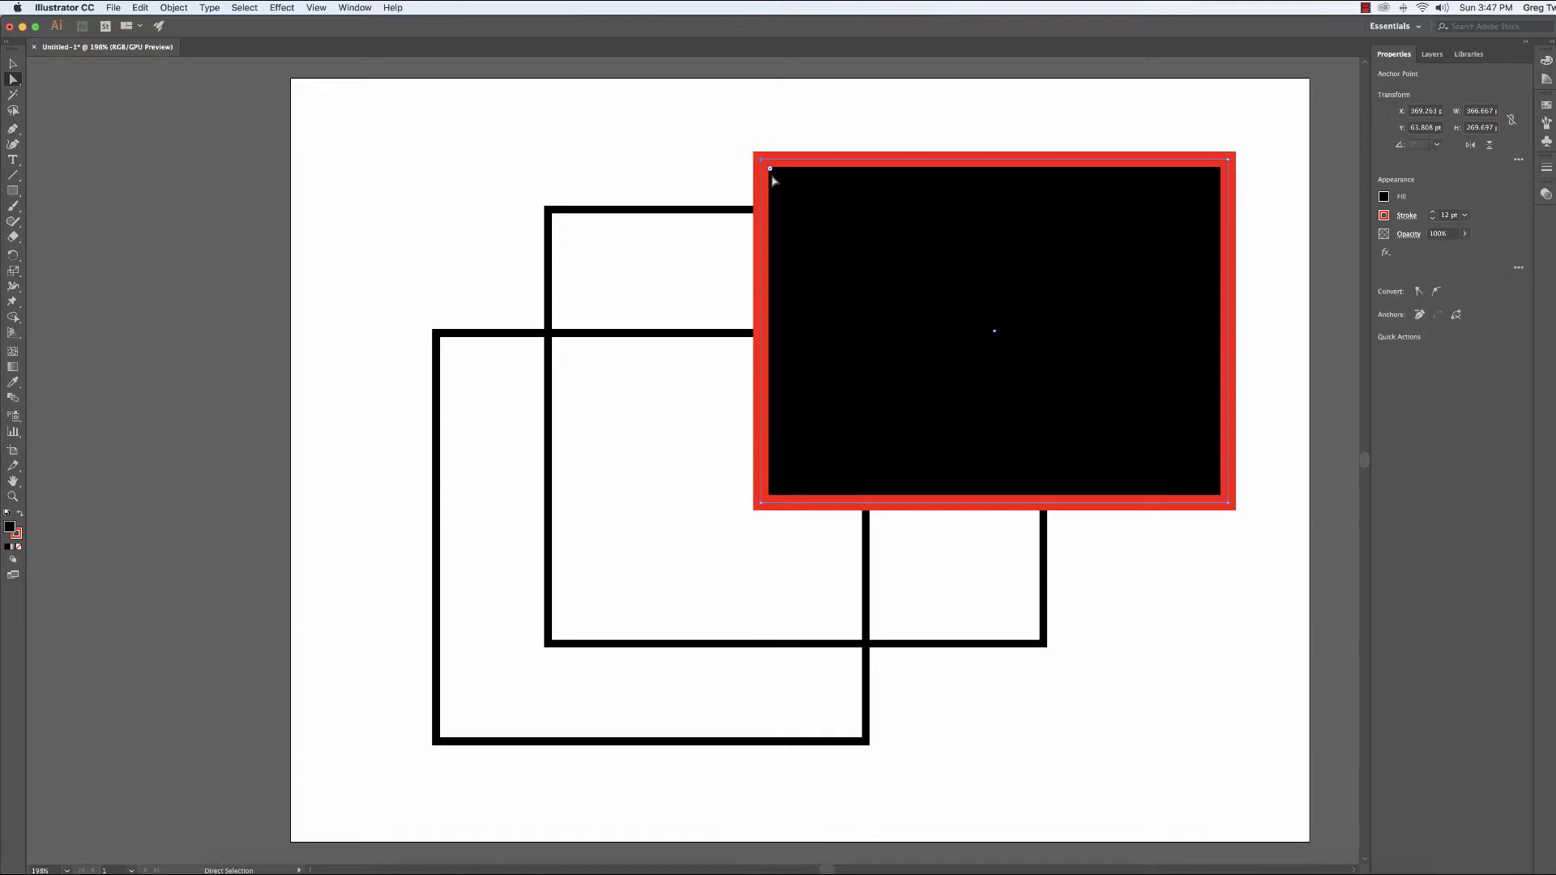
left_click(1228, 503, "shift")
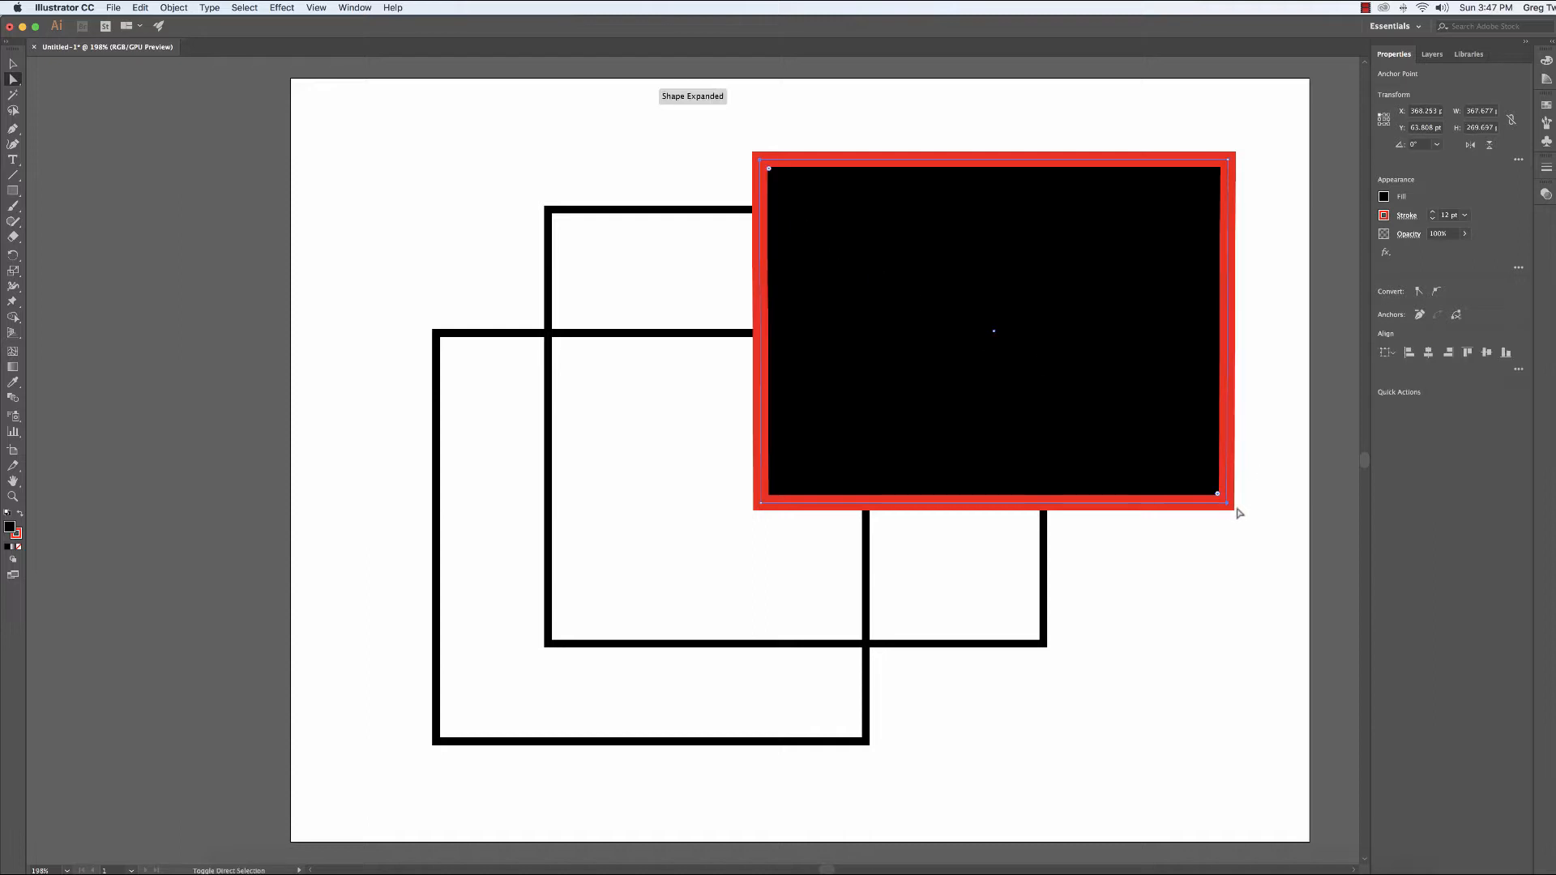
key("super+z")
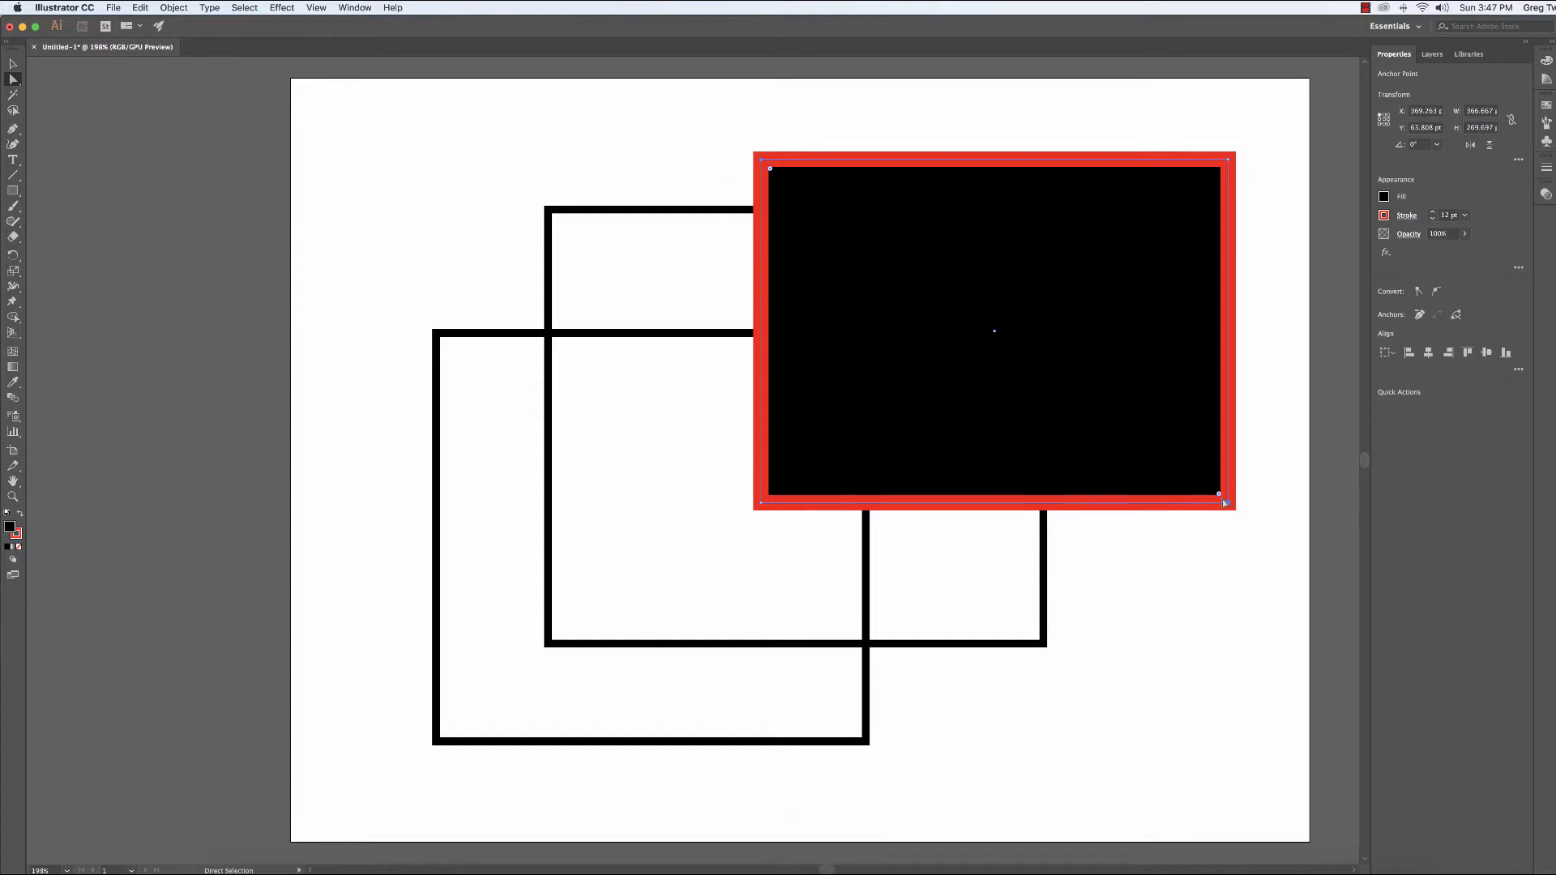
left_click_drag(1220, 496, 1139, 447)
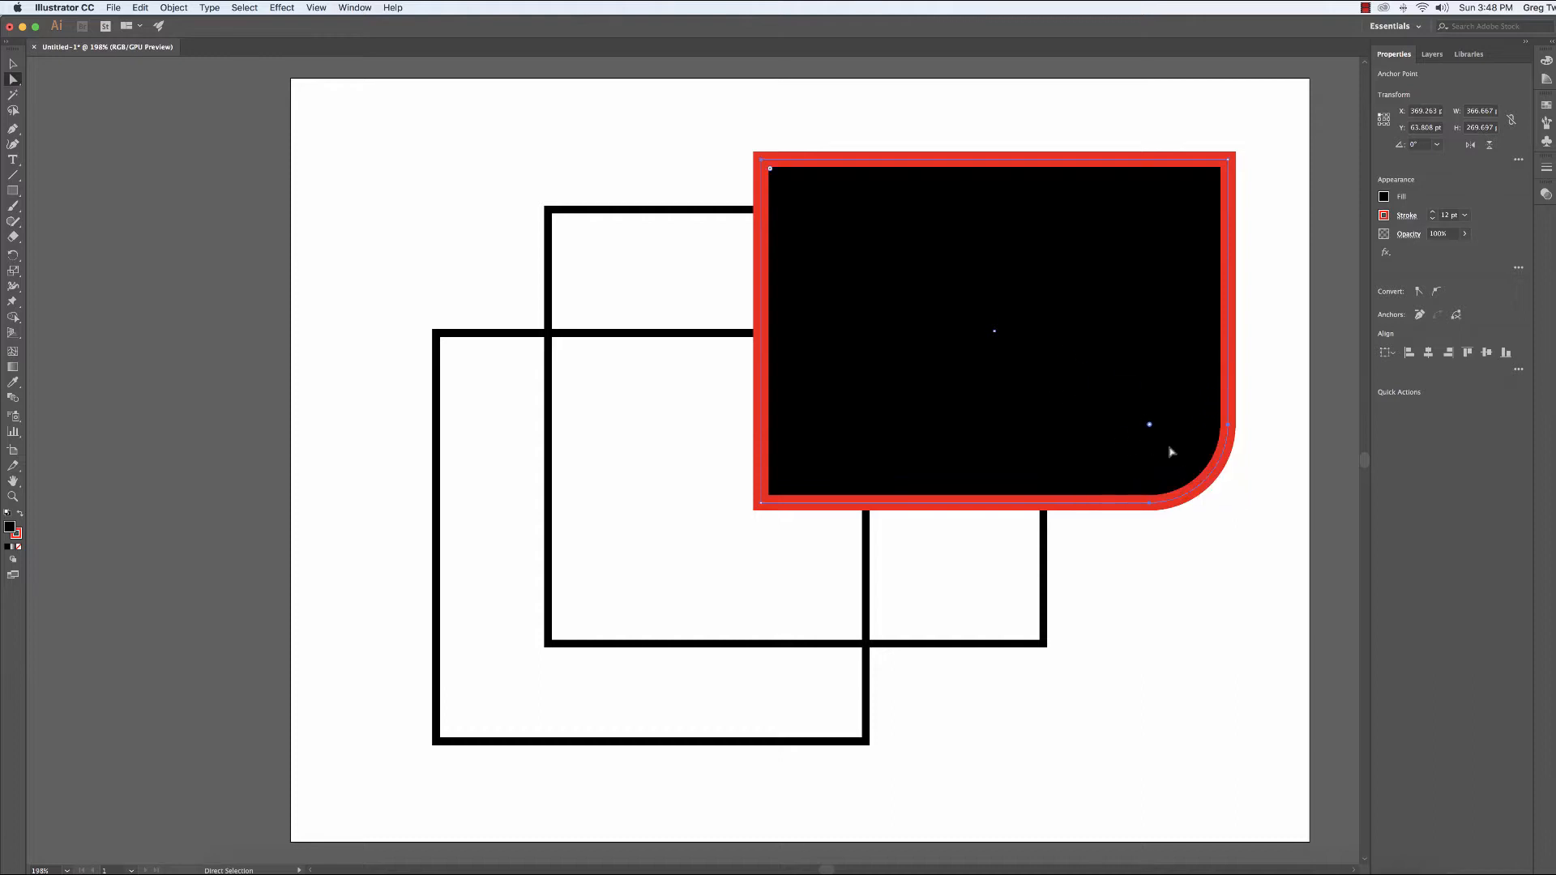
key("super+z")
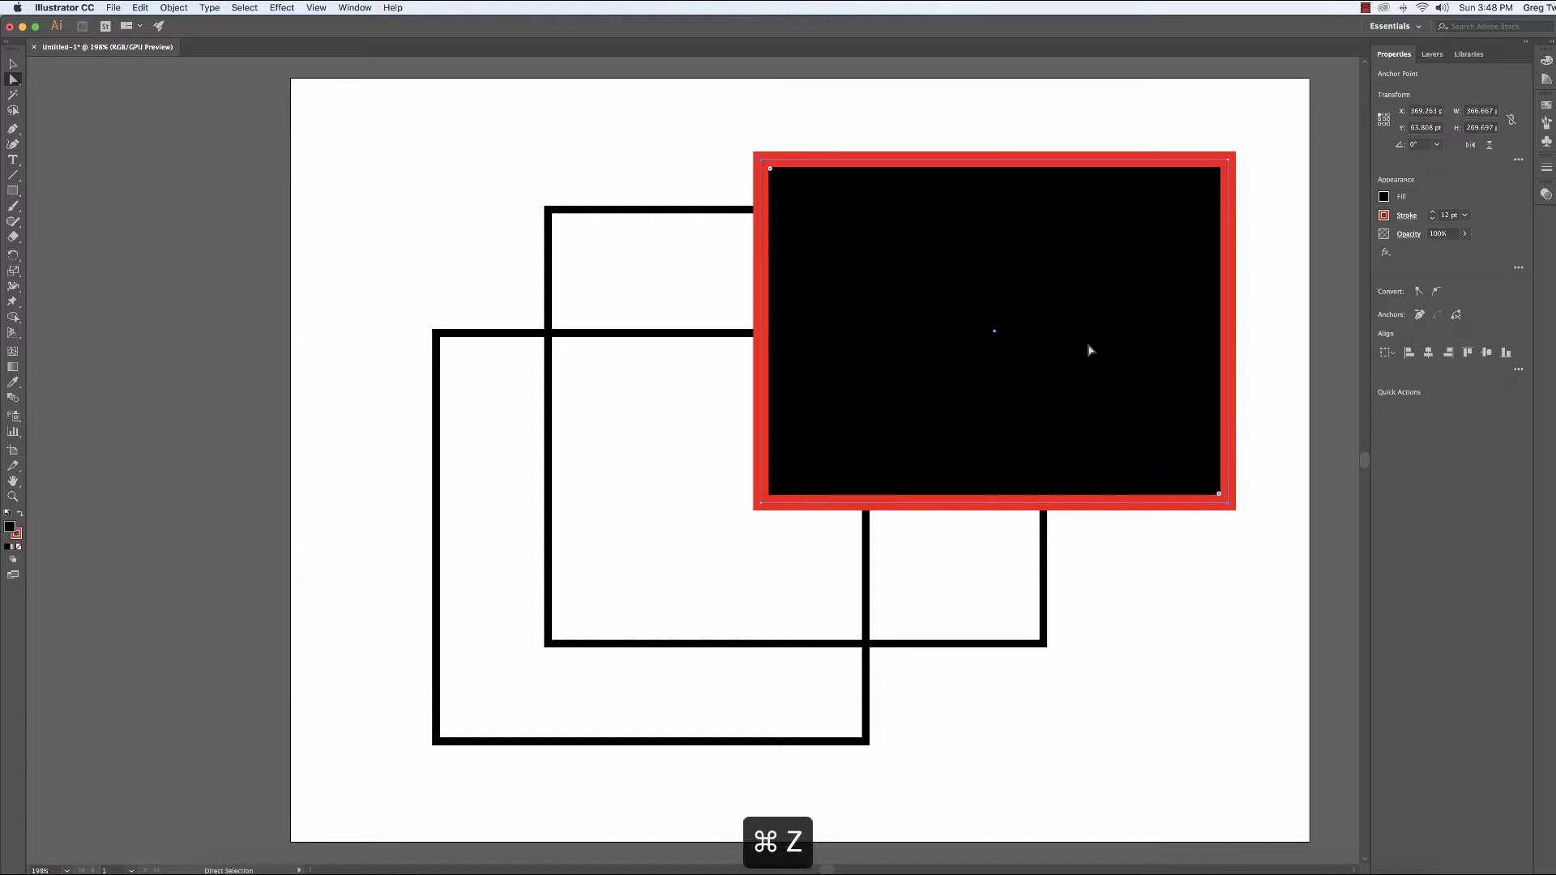
- Select the black rectangle's upper-left and lower-right corners and round both strongly to form a leaf shape
left_click(762, 159)
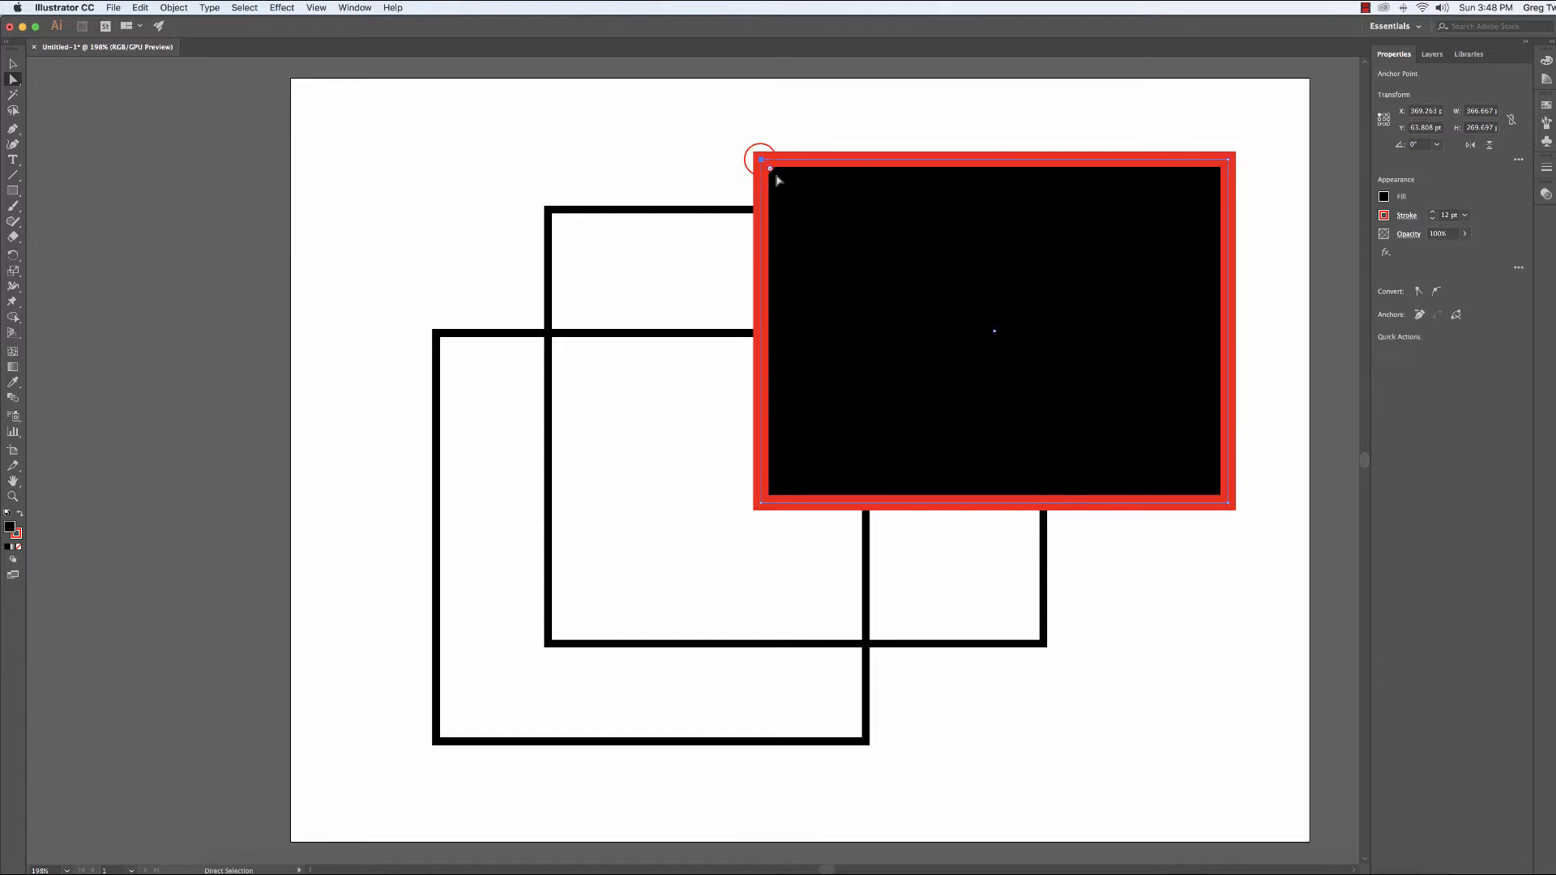
left_click(1229, 505, "shift")
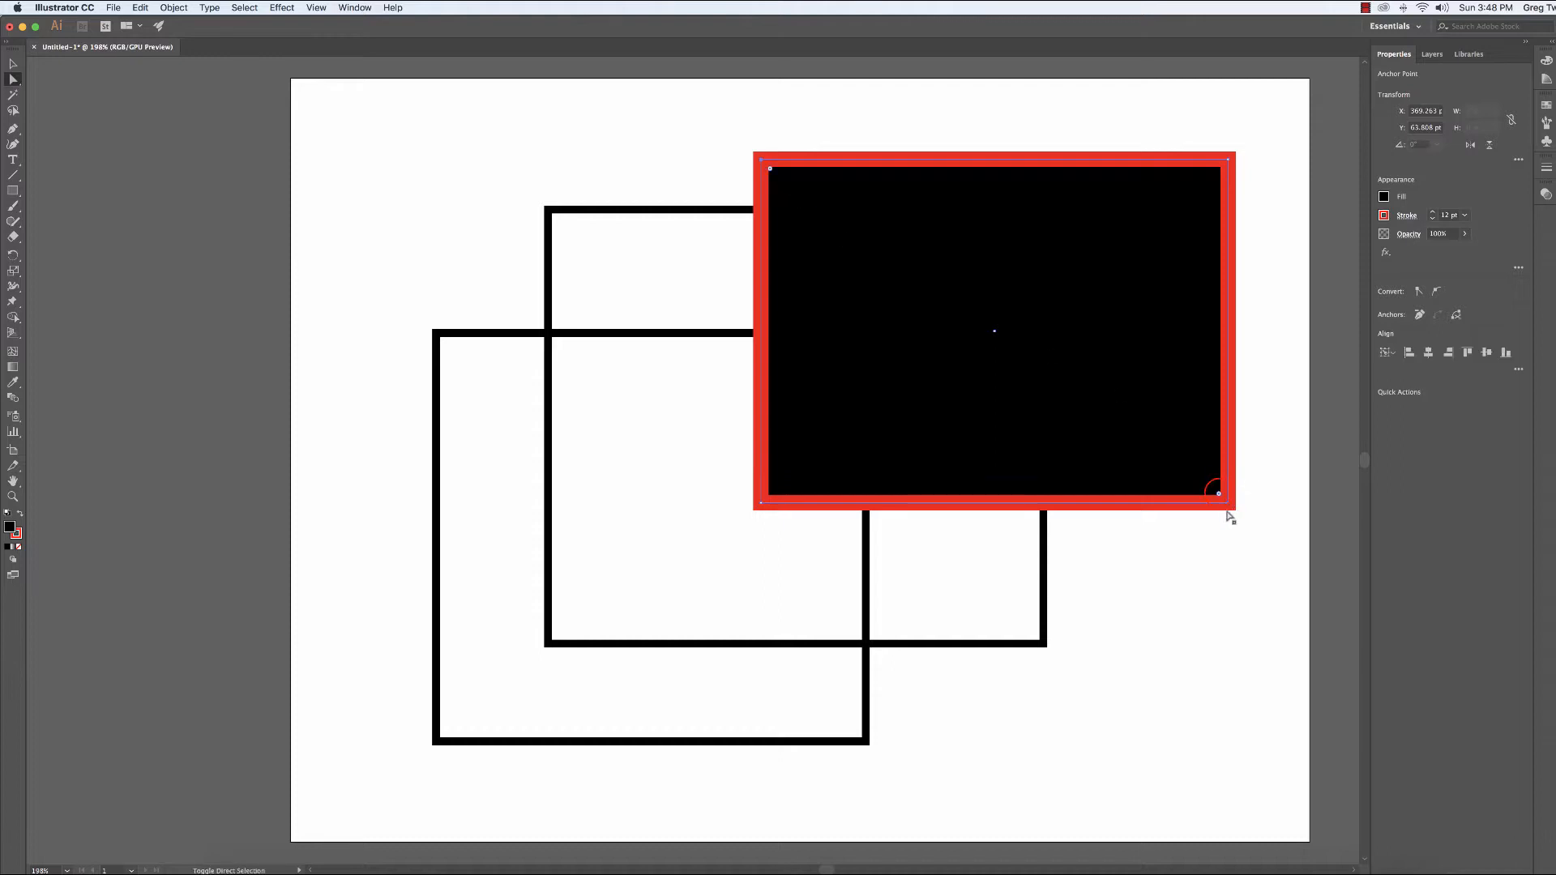
left_click_drag(1216, 497, 1139, 436)
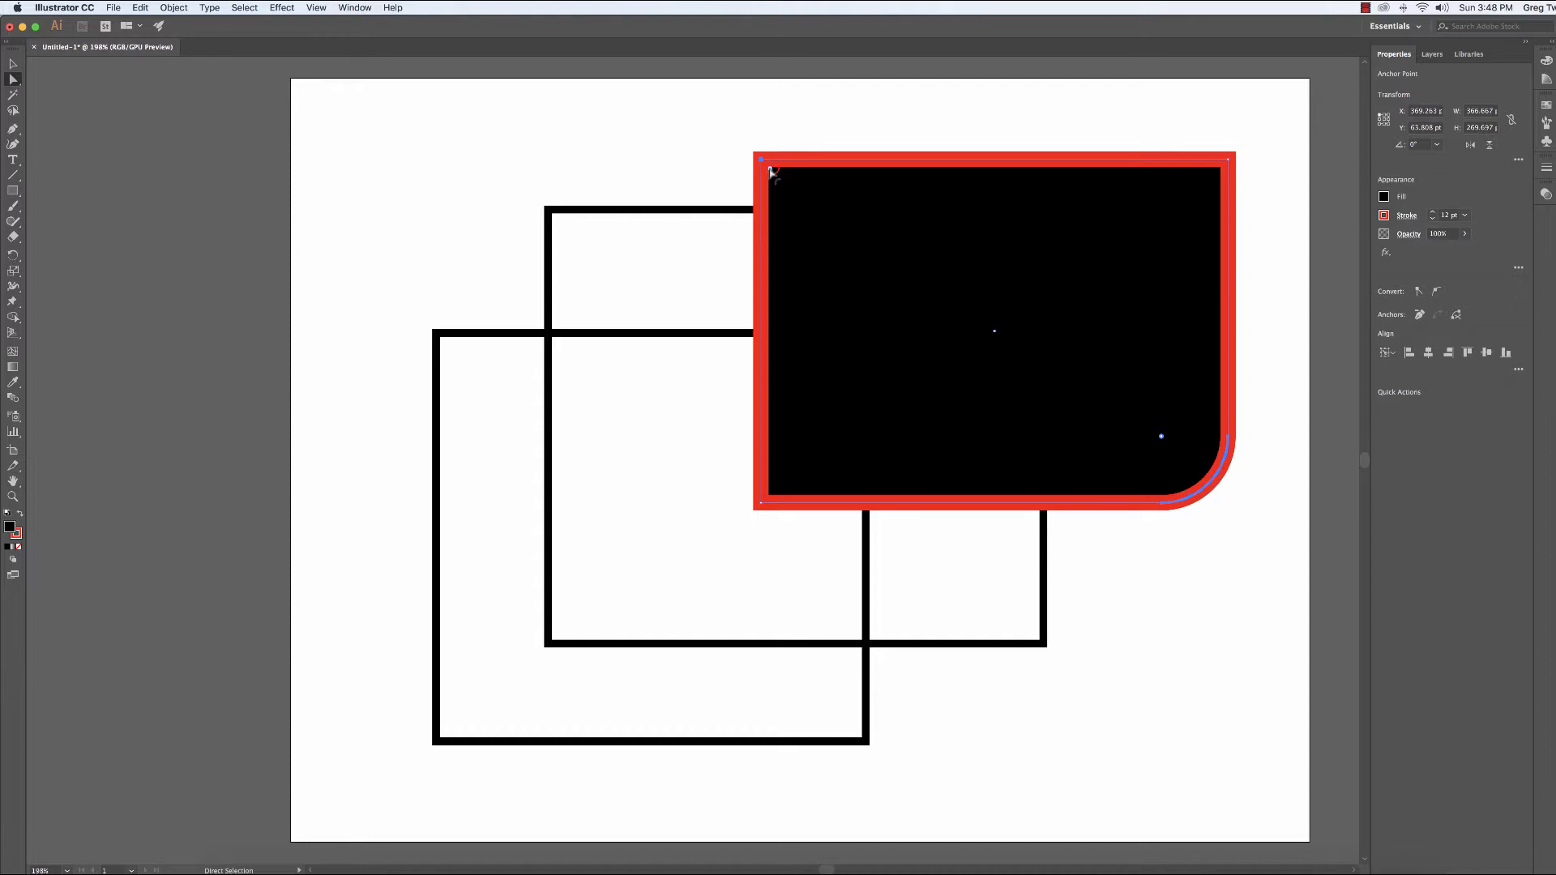
left_click_drag(771, 169, 938, 329)
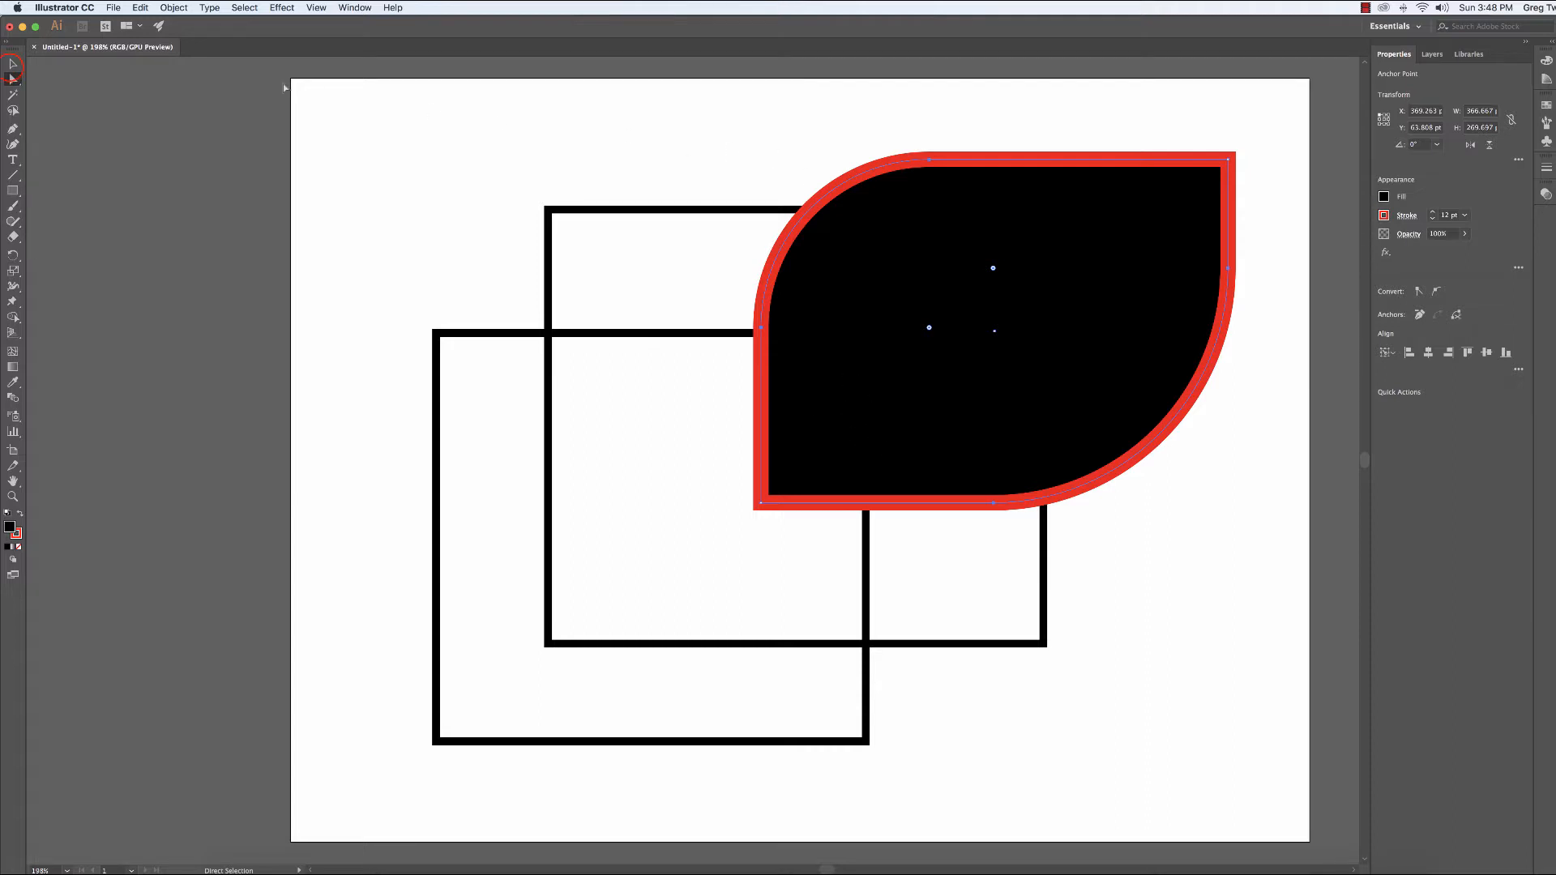
- Select the leaf shape and both outlined rectangles together and delete them from the artboard
key("v")
left_click_drag(342, 197, 1204, 619)
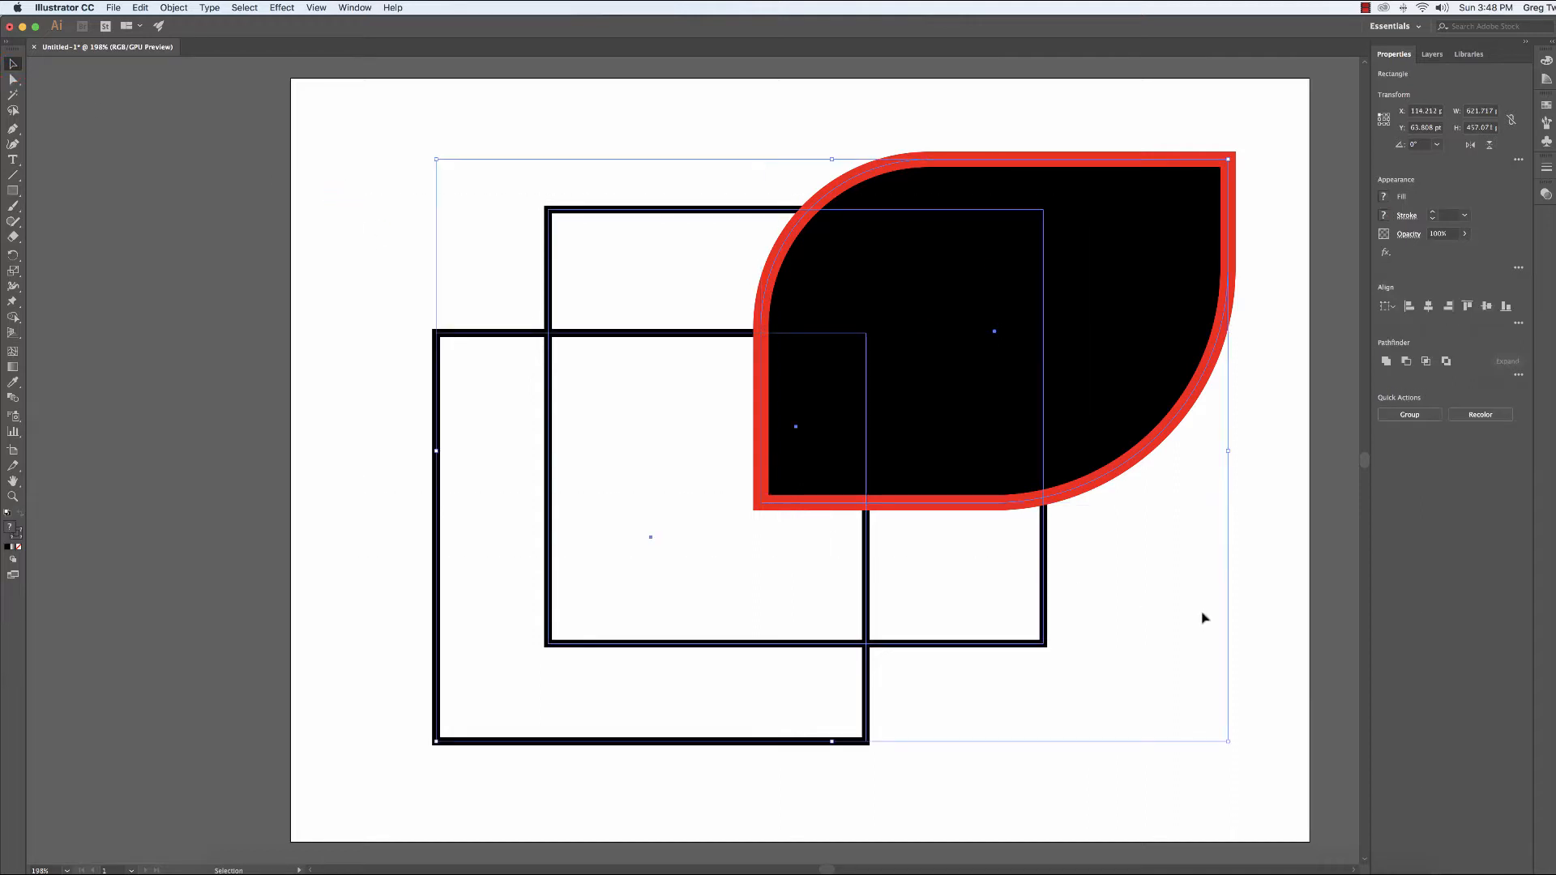
key("Delete")
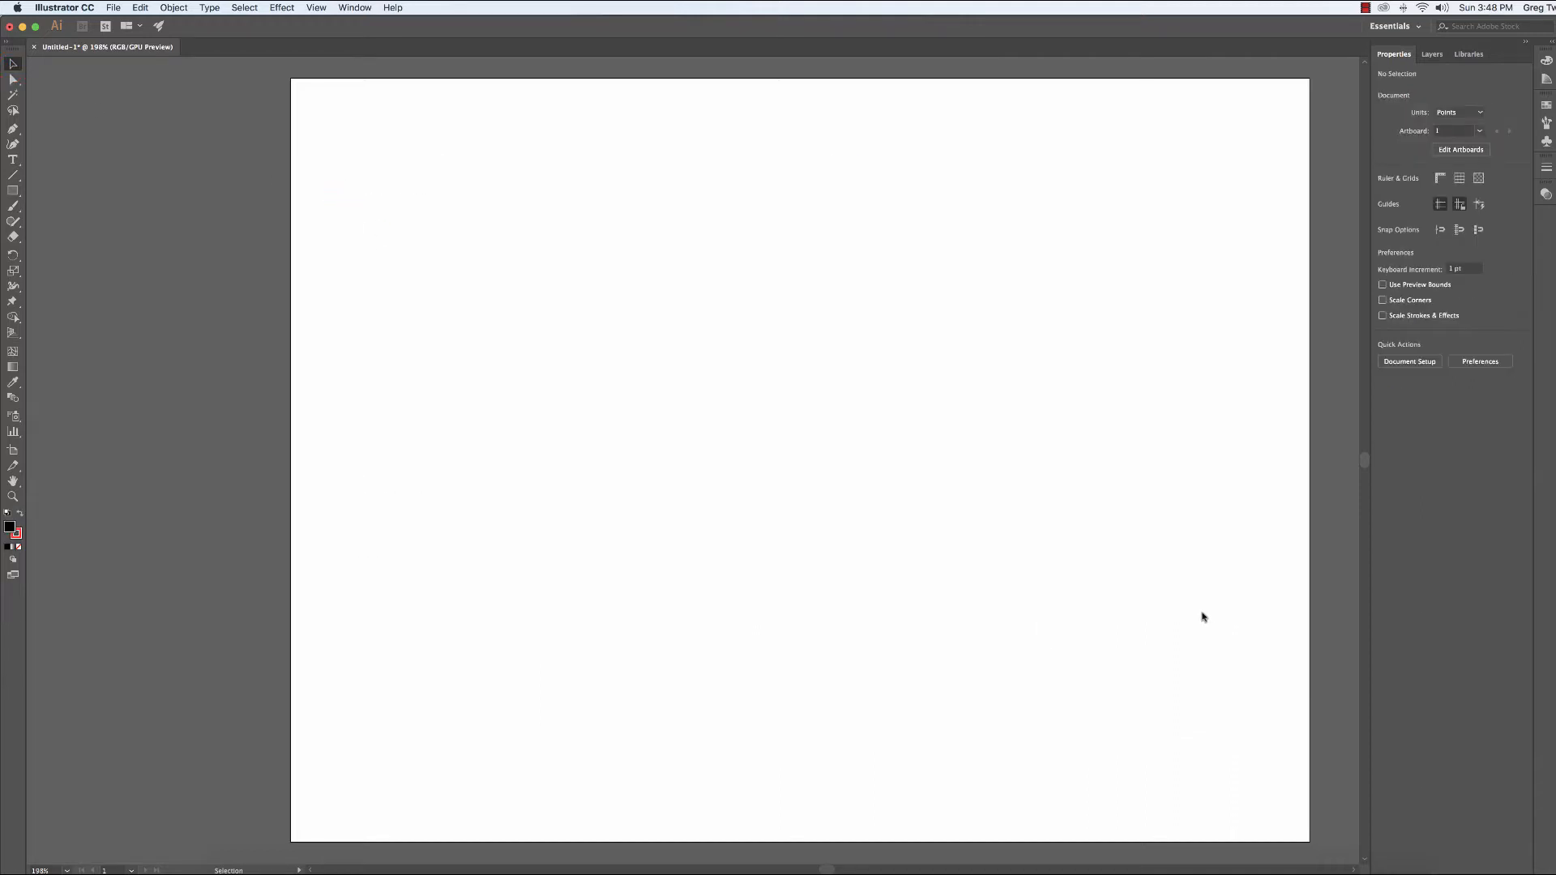
- Draw a rounded rectangle about 439 pt wide mid-artboard, and adjust its corner rounding from strongly rounded to fully square
left_click(13, 191)
left_click(62, 208)
mouse_move(526, 267)
left_mouse_down()
mouse_move(611, 313)
mouse_move(956, 668)
mouse_move(1085, 663)
left_mouse_up()
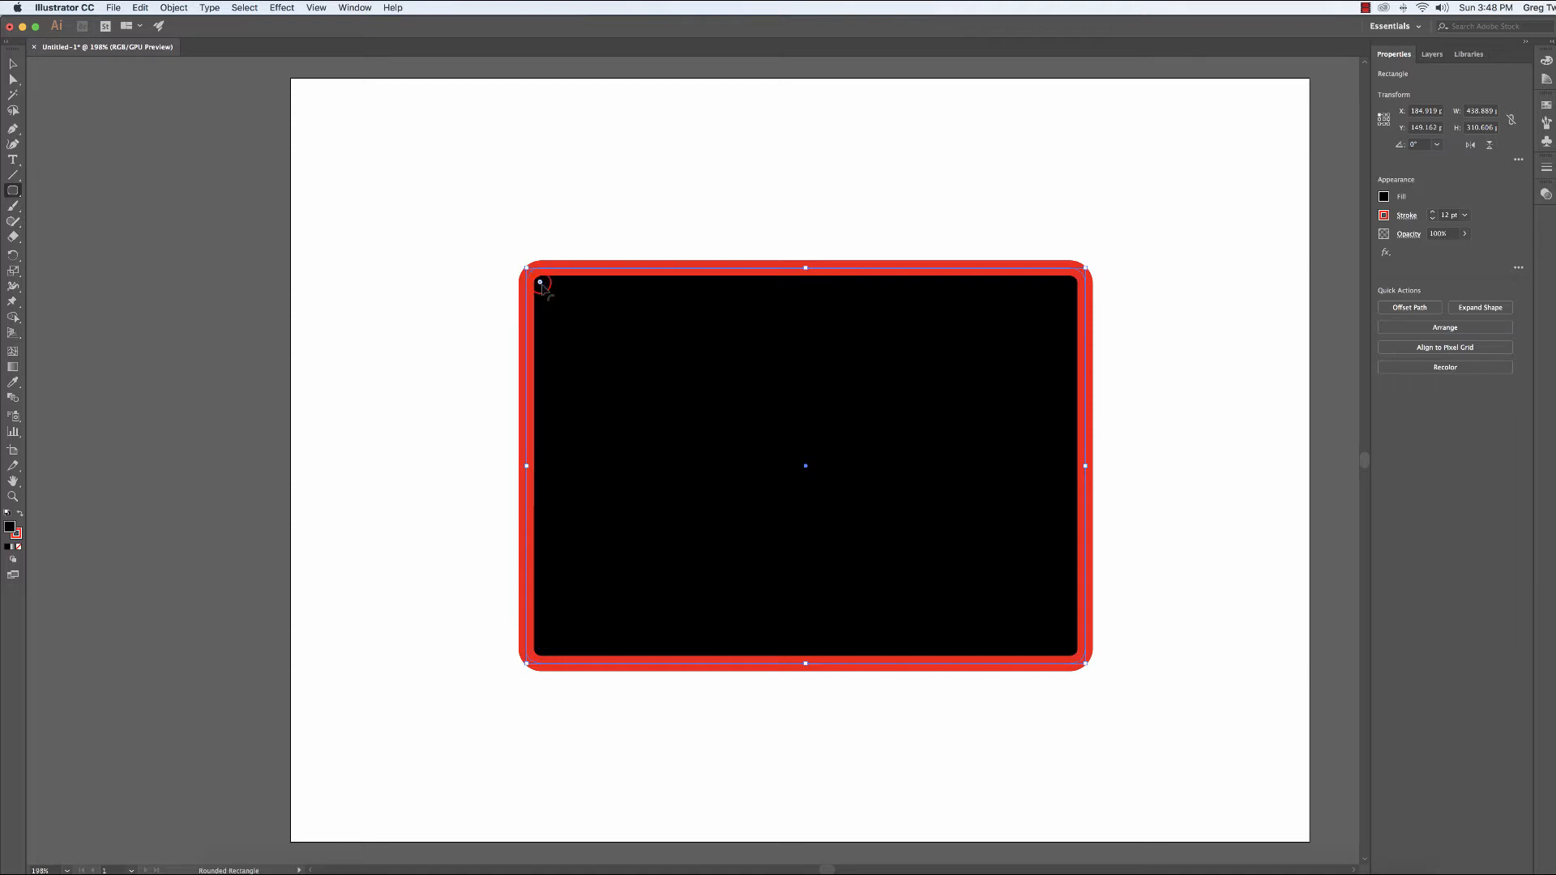
left_click_drag(541, 284, 592, 333)
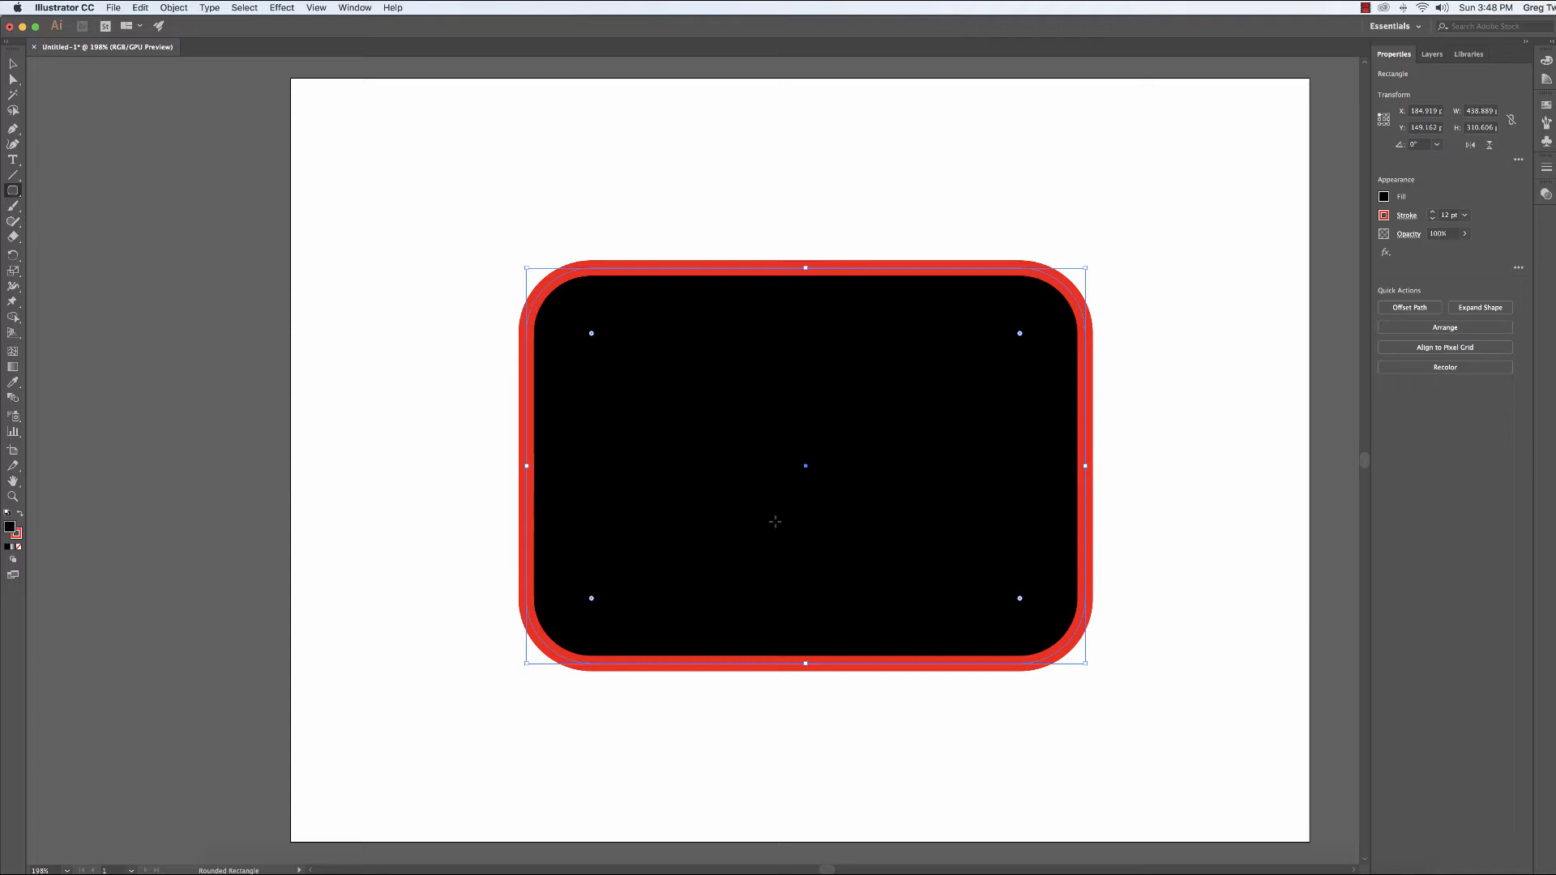
left_click_drag(592, 333, 408, 189)
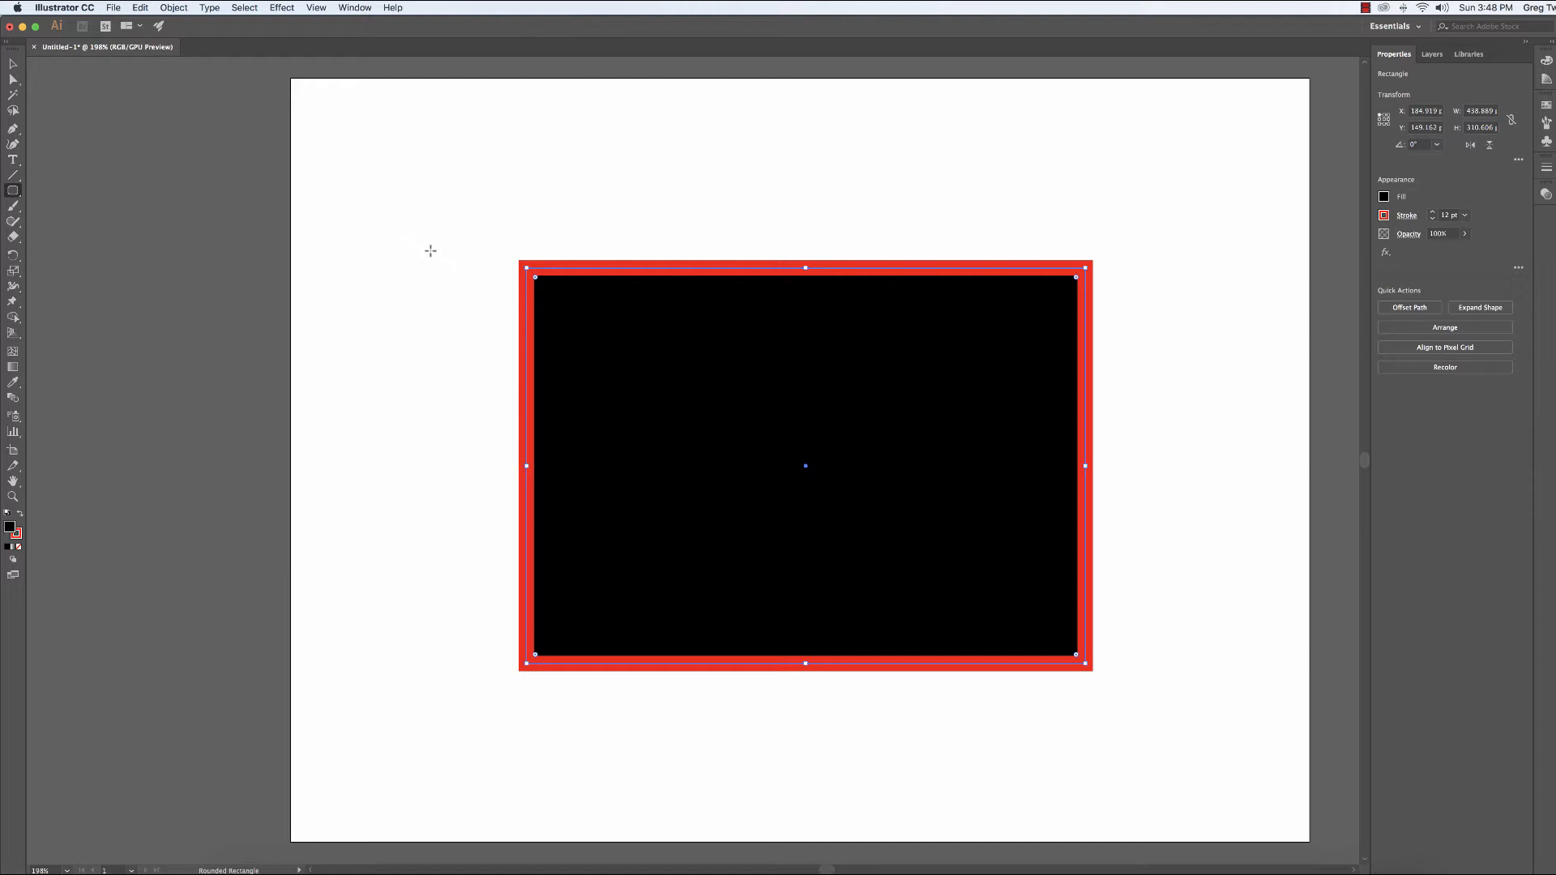
- Delete the rectangle and draw a closed, angular nine-point shape with a deep notch in its upper edge using the Pen tool
left_click(13, 65)
key("Delete")
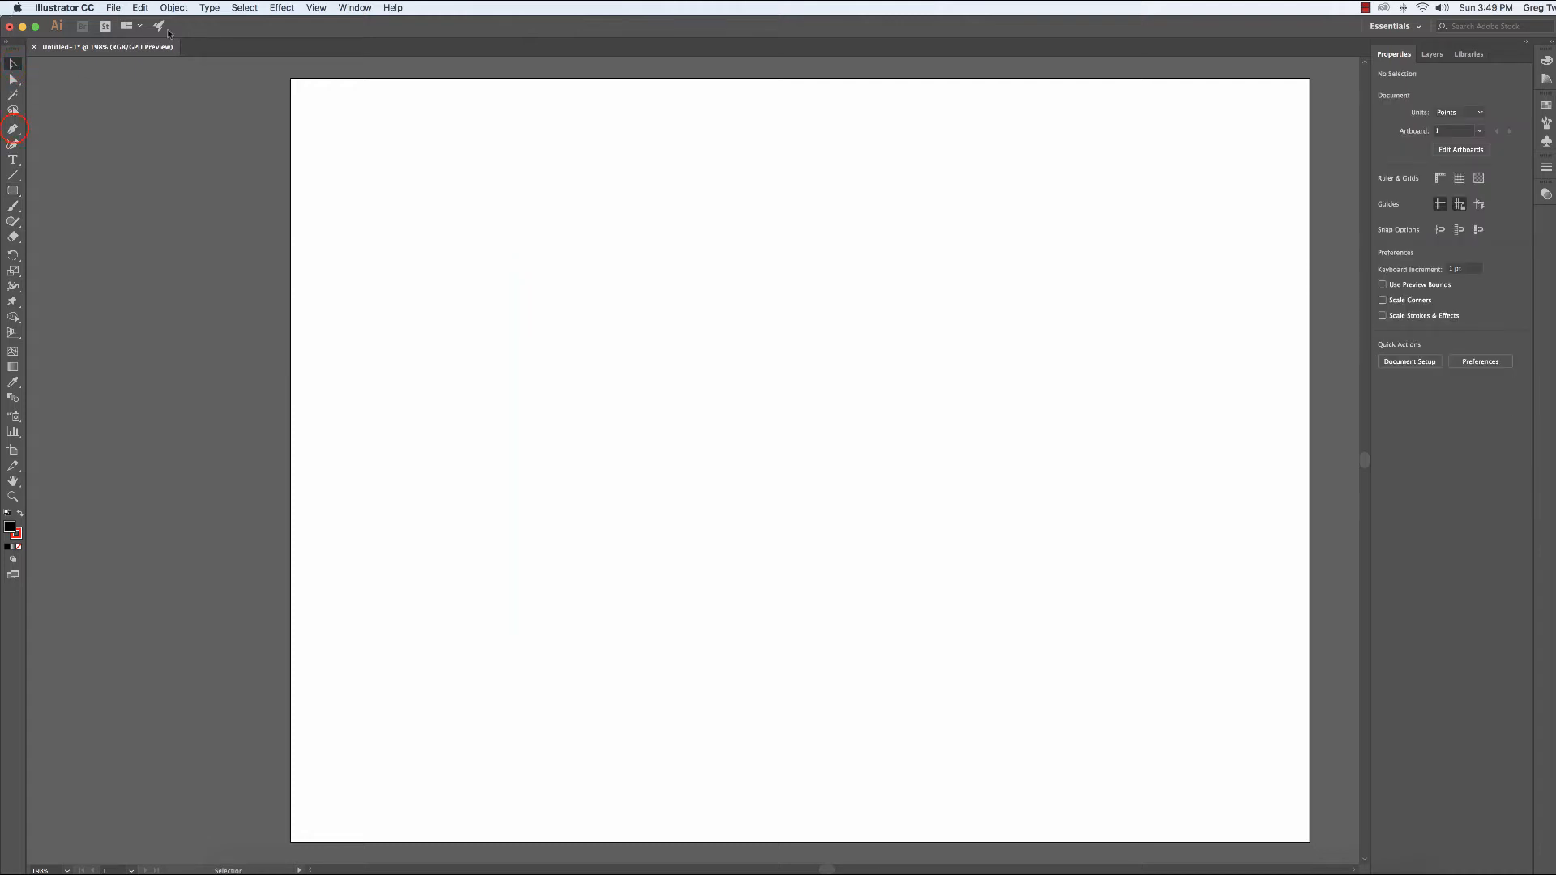
left_click(13, 129)
left_click(460, 316)
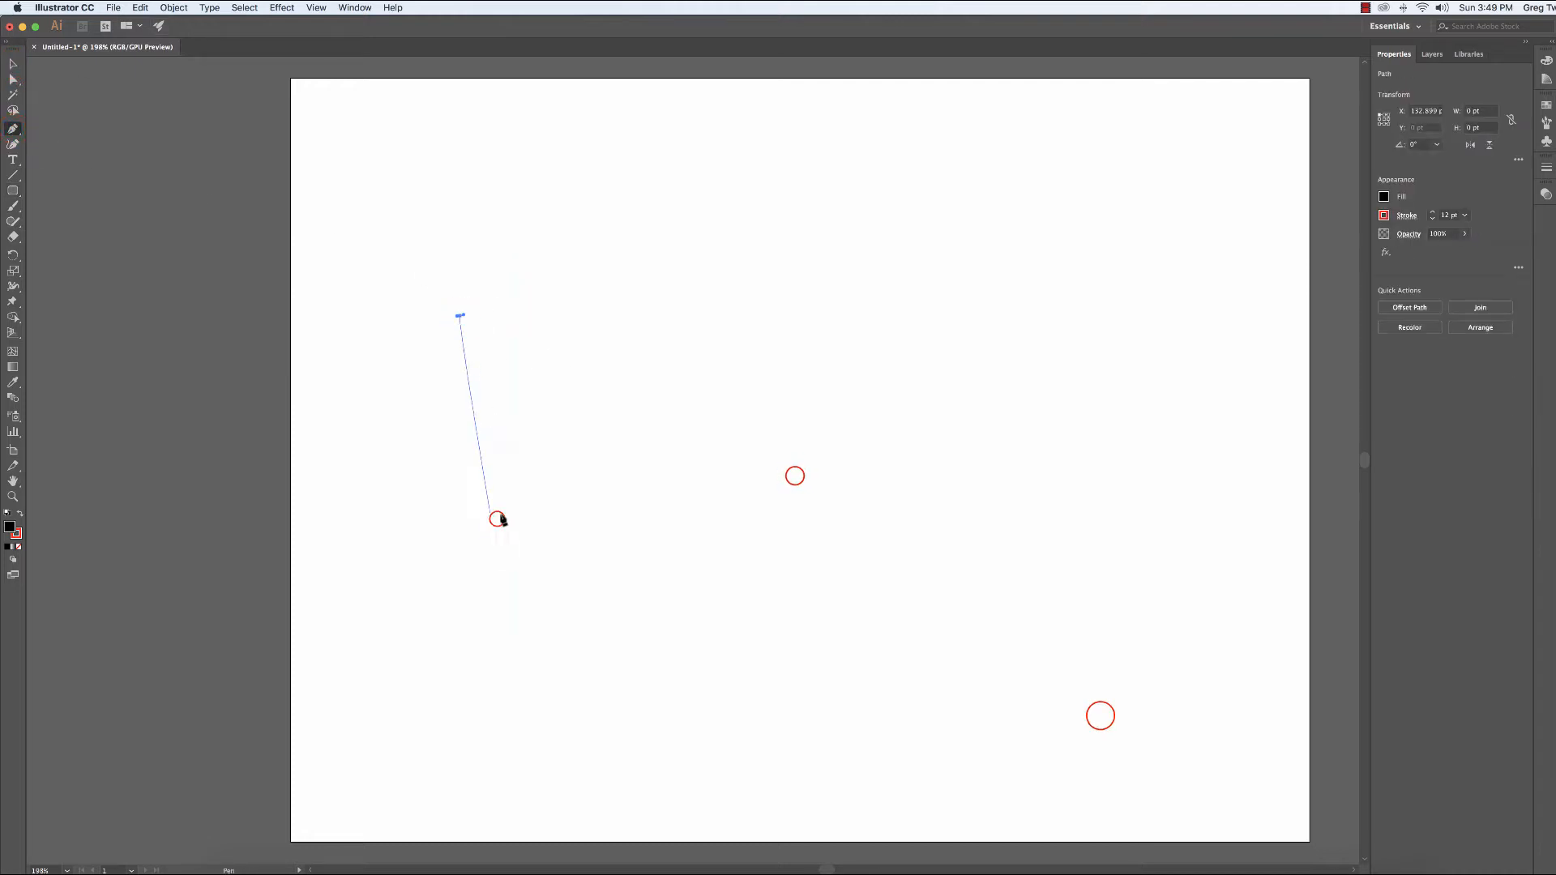
left_click(497, 519)
left_click(794, 475)
left_click(1100, 715)
left_click(1293, 528)
left_click(1098, 316)
left_click(798, 217)
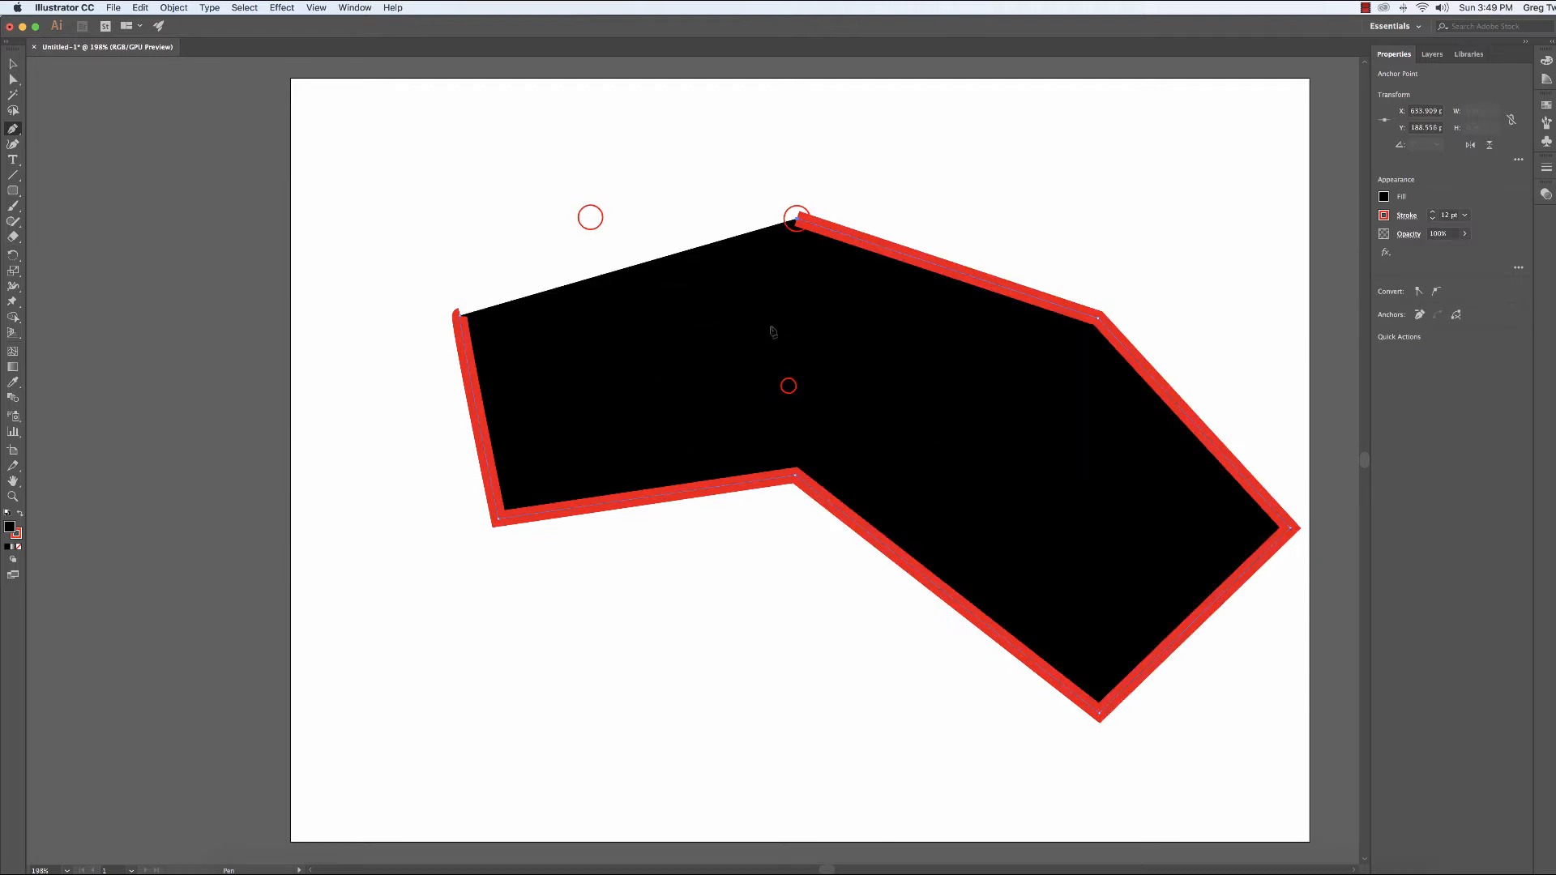
left_click(790, 386)
left_click(591, 217)
left_click(460, 316)
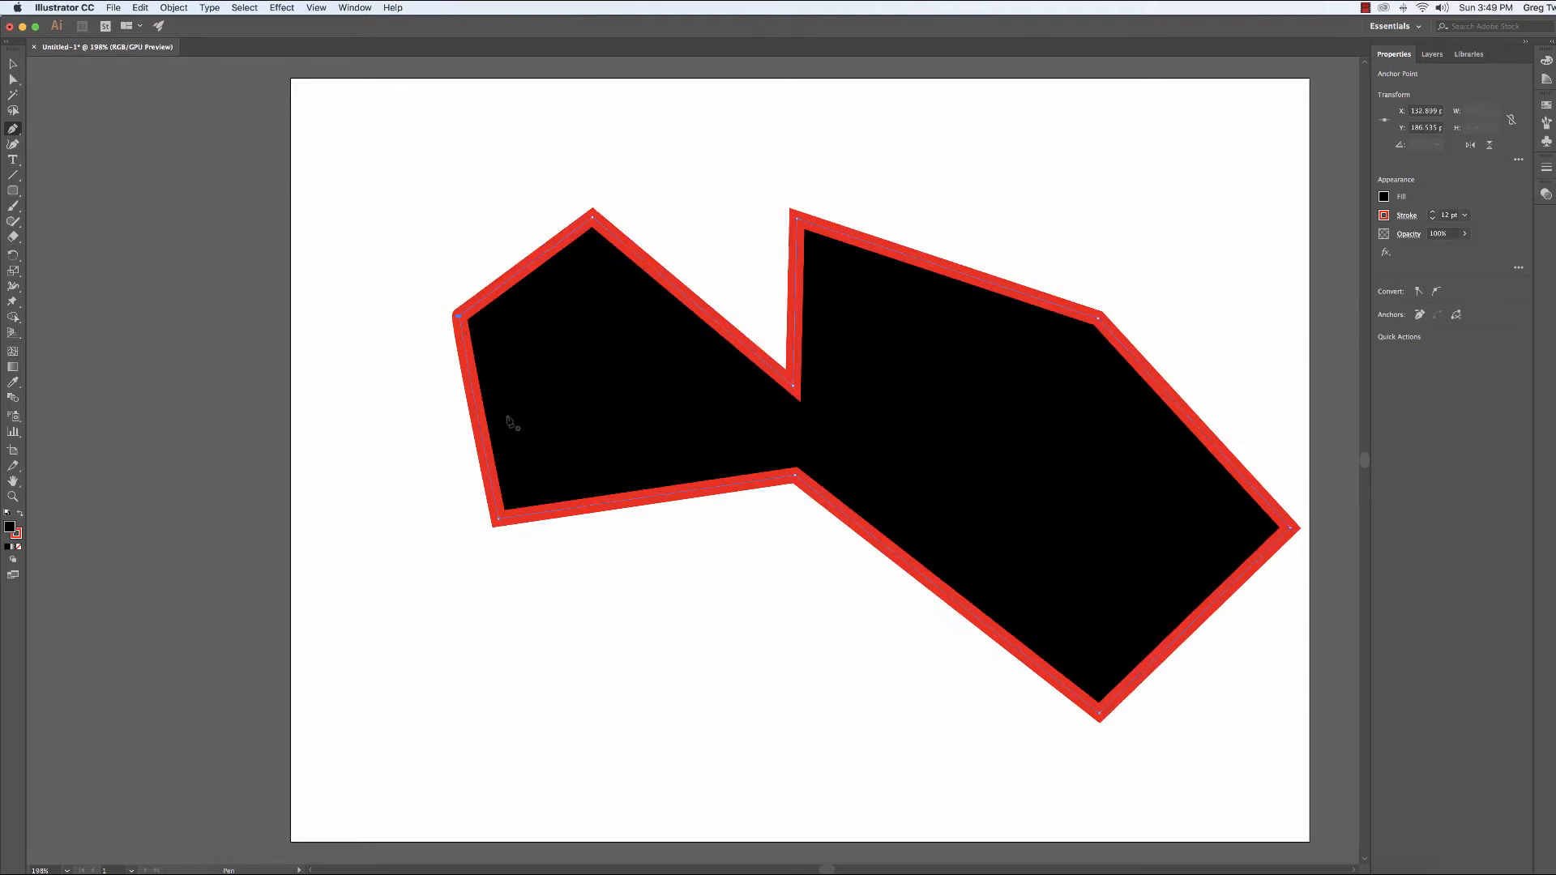
- Select the anchor point of the notch in the shape's upper edge with Direct Selection and round that corner
left_click(13, 63)
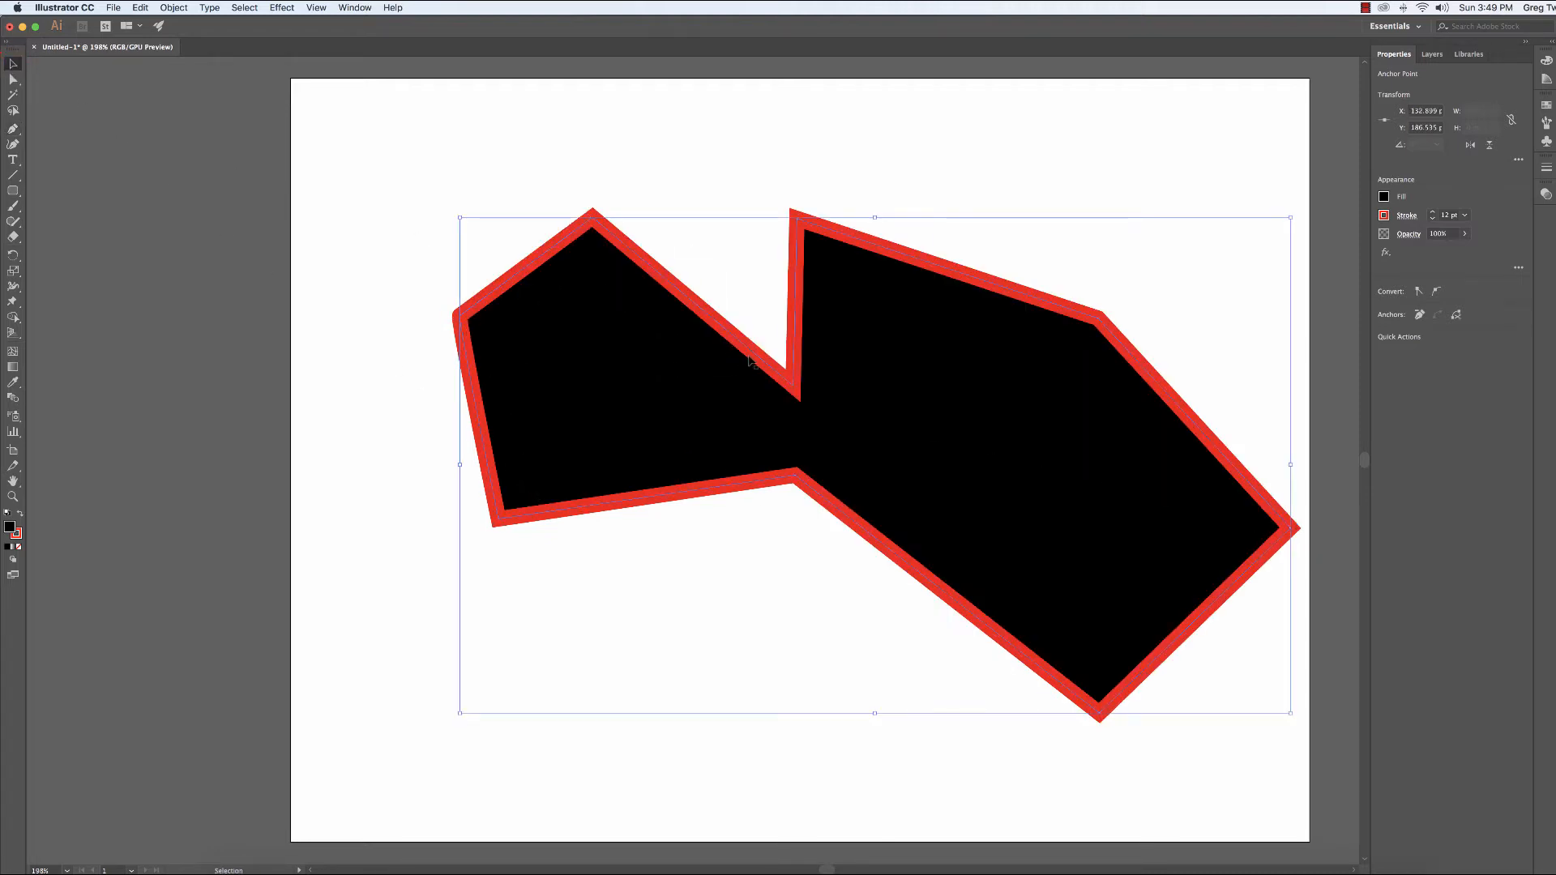
left_click(795, 389)
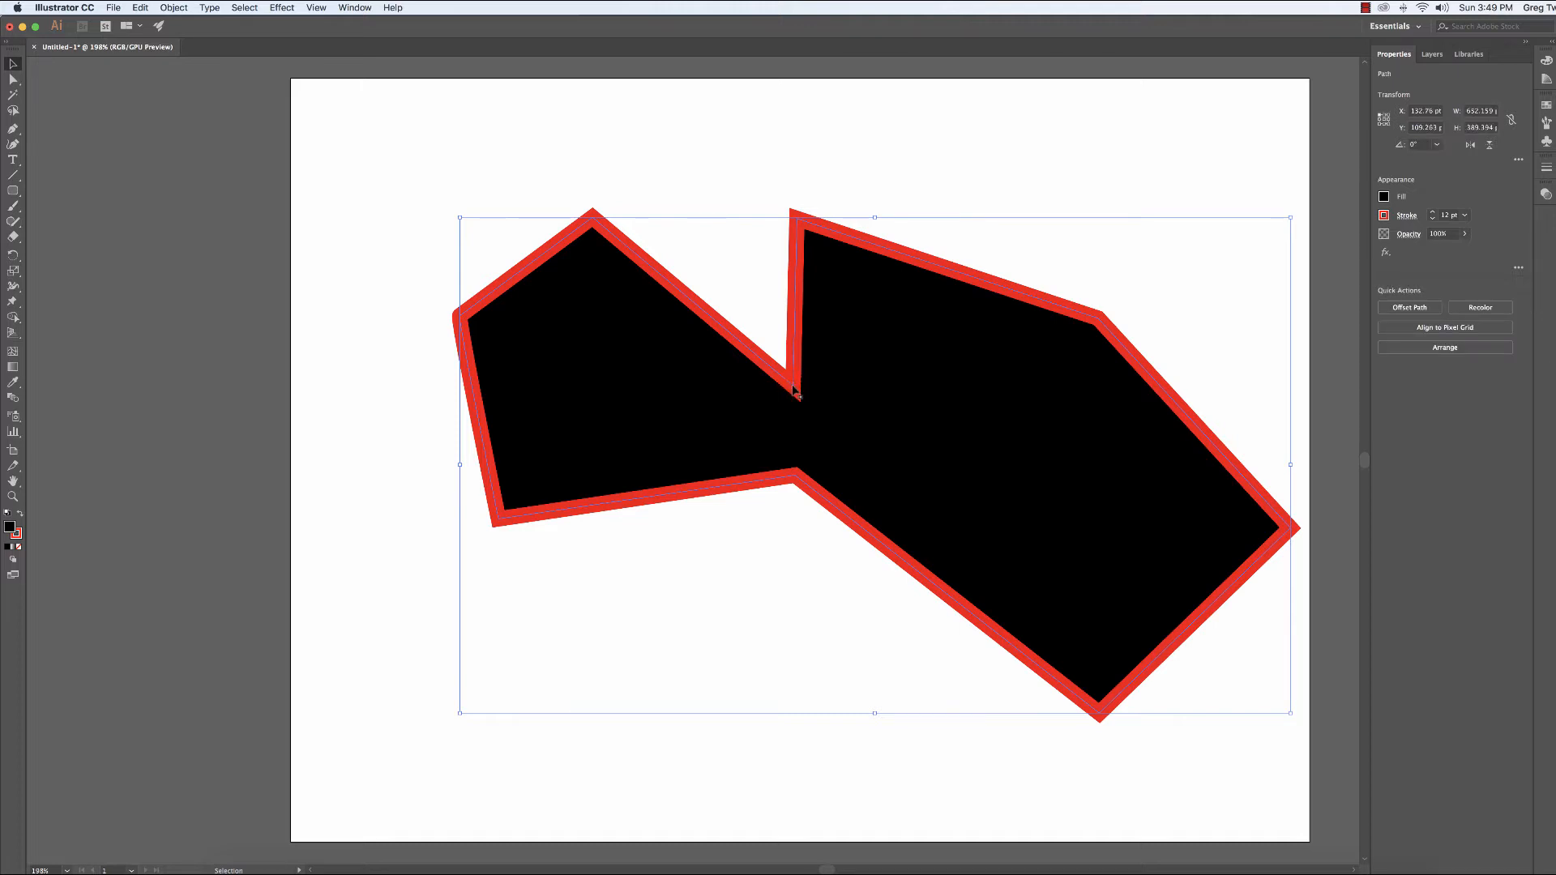
key("a")
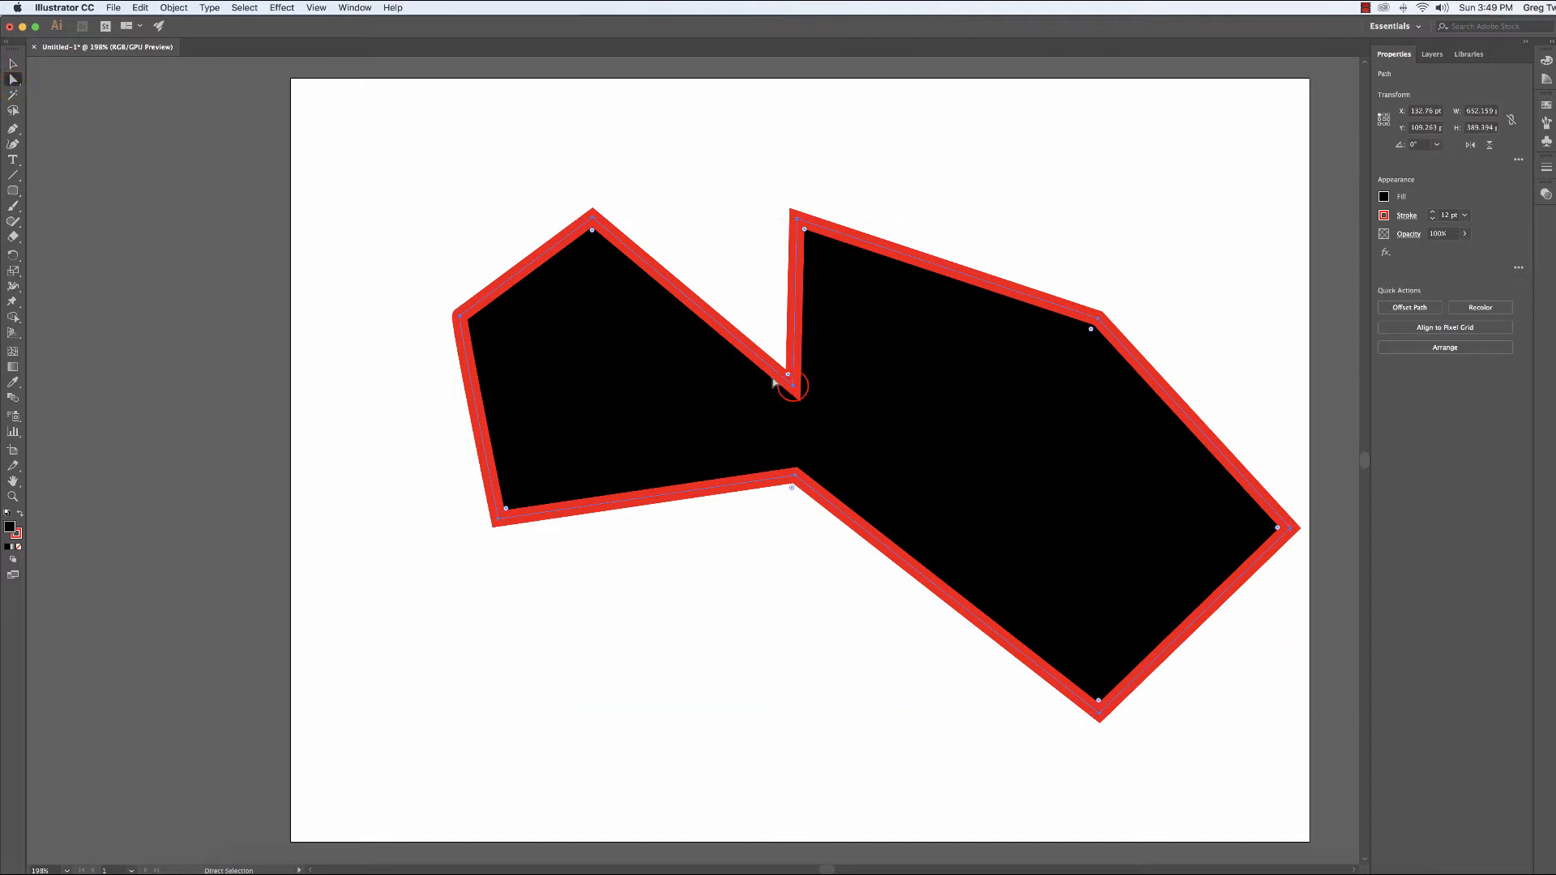
left_click(787, 375)
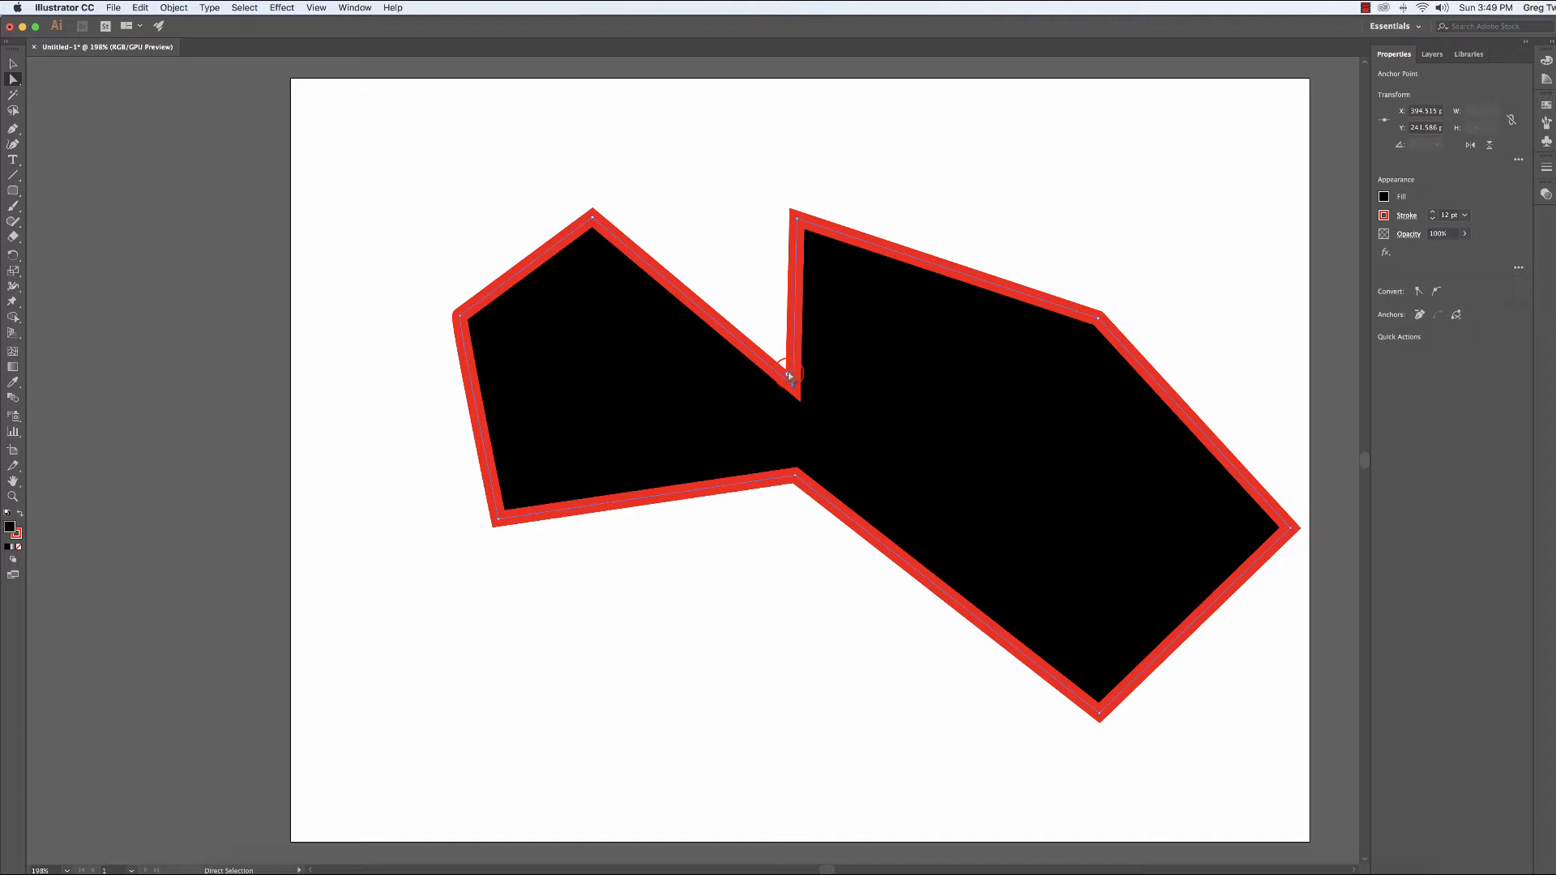
left_click_drag(787, 373, 770, 339)
- Round the inward corner on the shape's lower edge as well, and deselect the shape
left_click(796, 476)
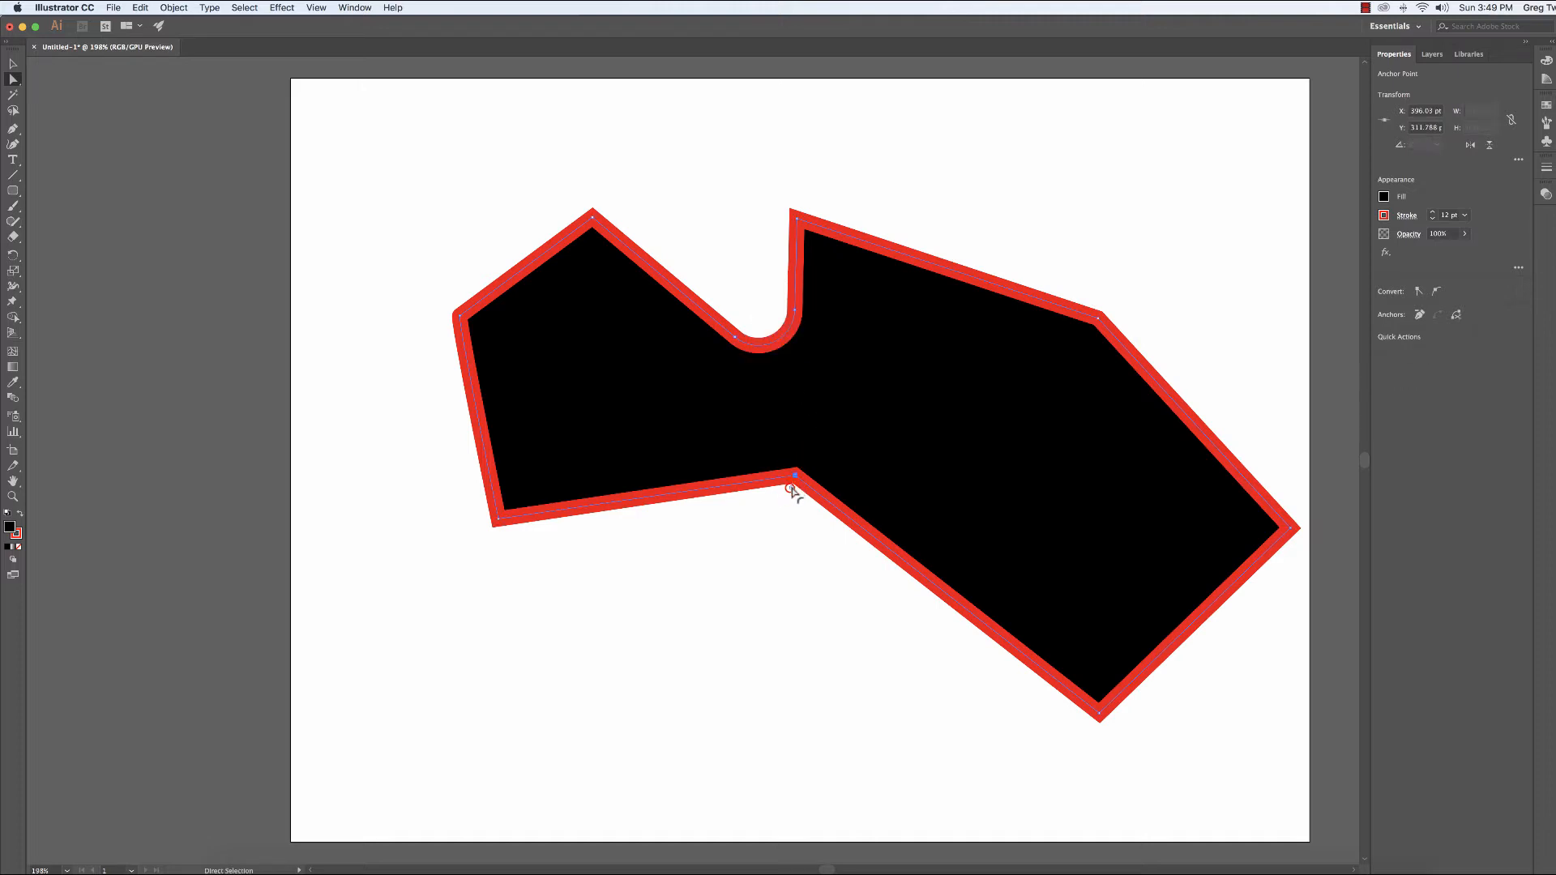
left_click_drag(763, 569, 764, 575)
left_click(765, 643)
key("Delete")
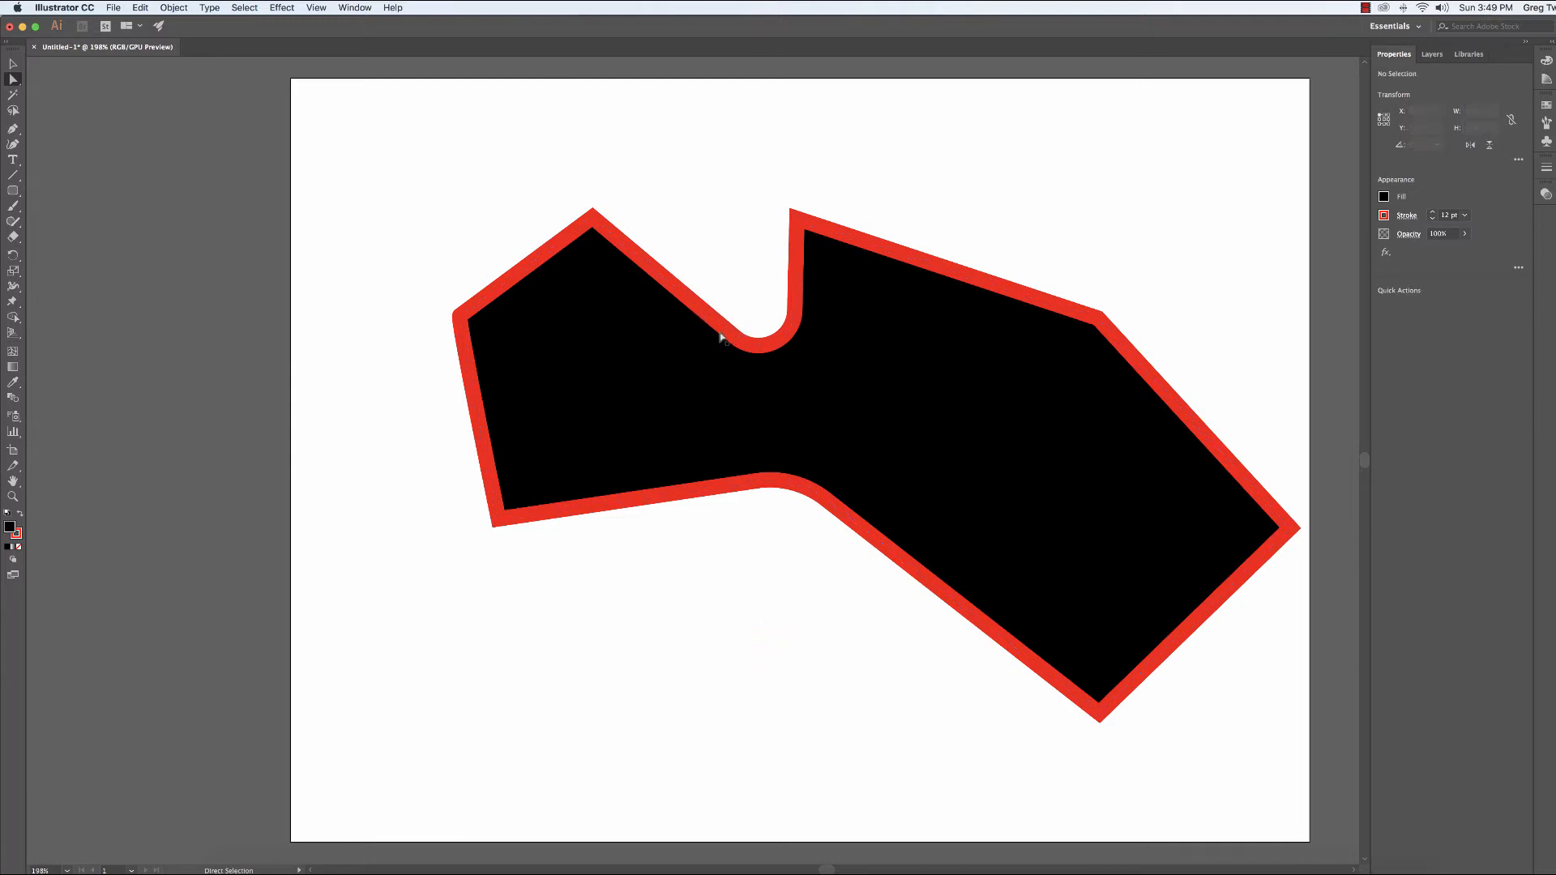
- Select the whole angular shape and delete it
left_click(754, 385)
key("v")
double_click(760, 374)
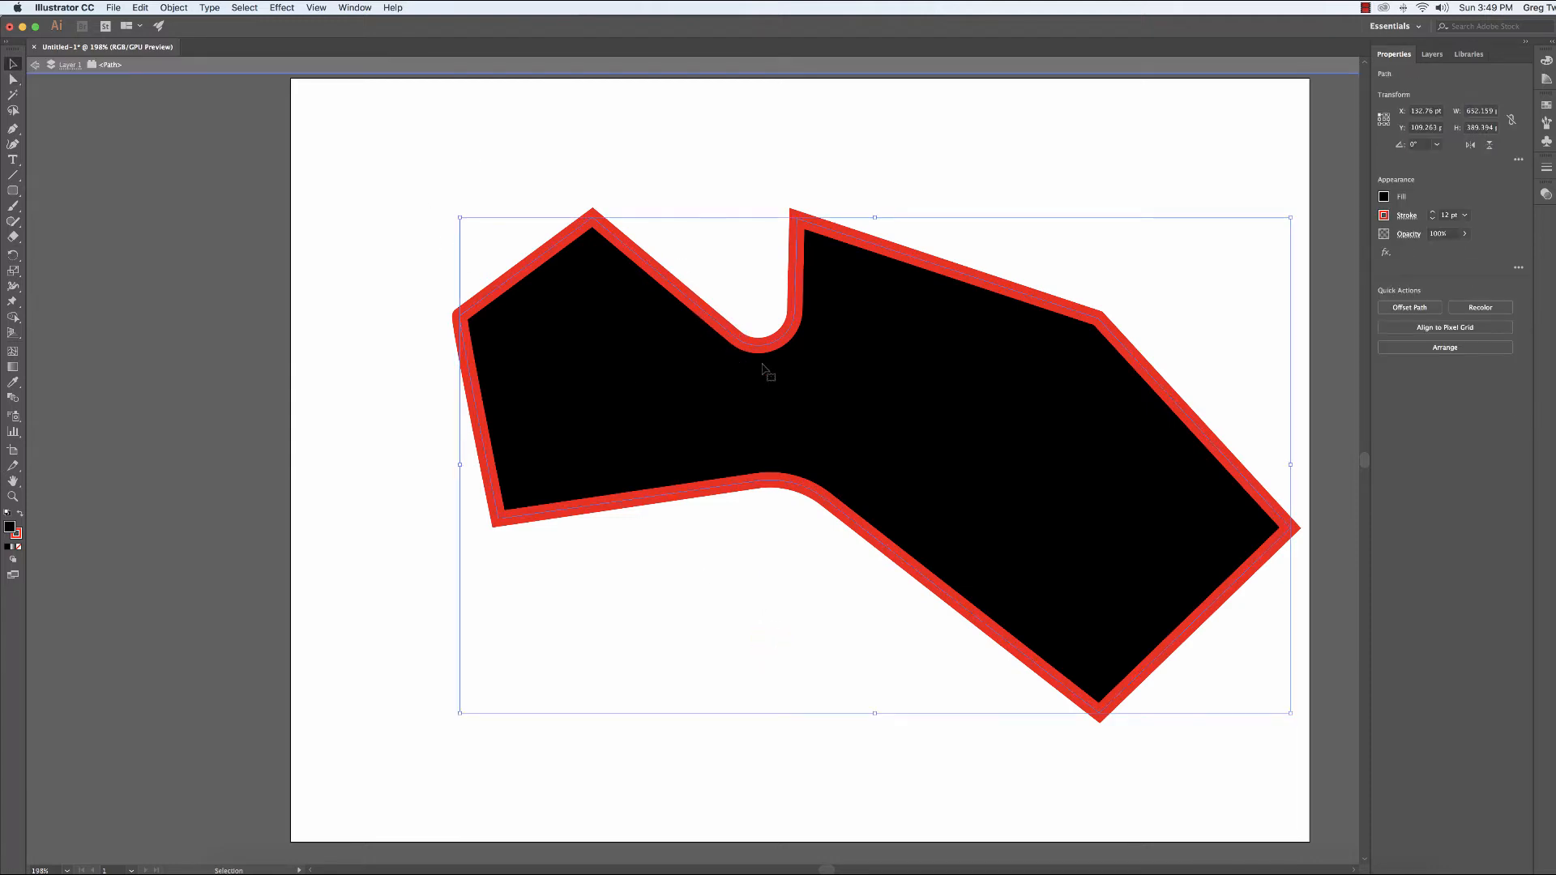
key("Delete")
- Exit isolation mode and draw nine circles of different sizes across the artboard with the Ellipse tool
left_click_drag(21, 192, 73, 221)
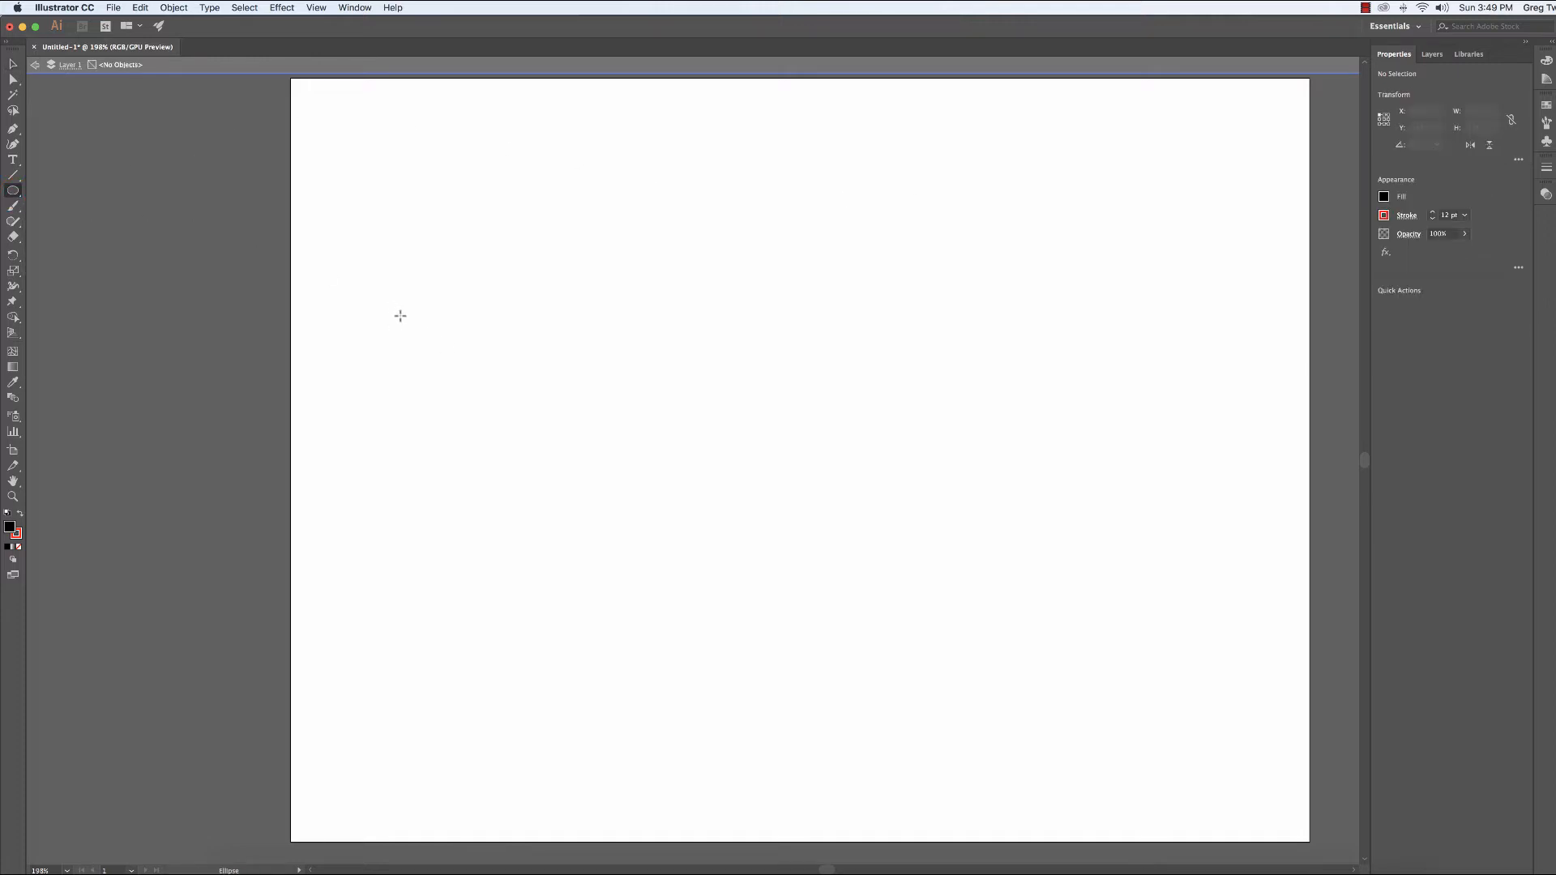
left_click(35, 64)
left_click_drag(450, 331, 758, 596)
left_click_drag(900, 417, 1025, 543)
mouse_move(843, 587)
left_mouse_down()
mouse_move(952, 667)
mouse_move(1058, 804)
left_mouse_up()
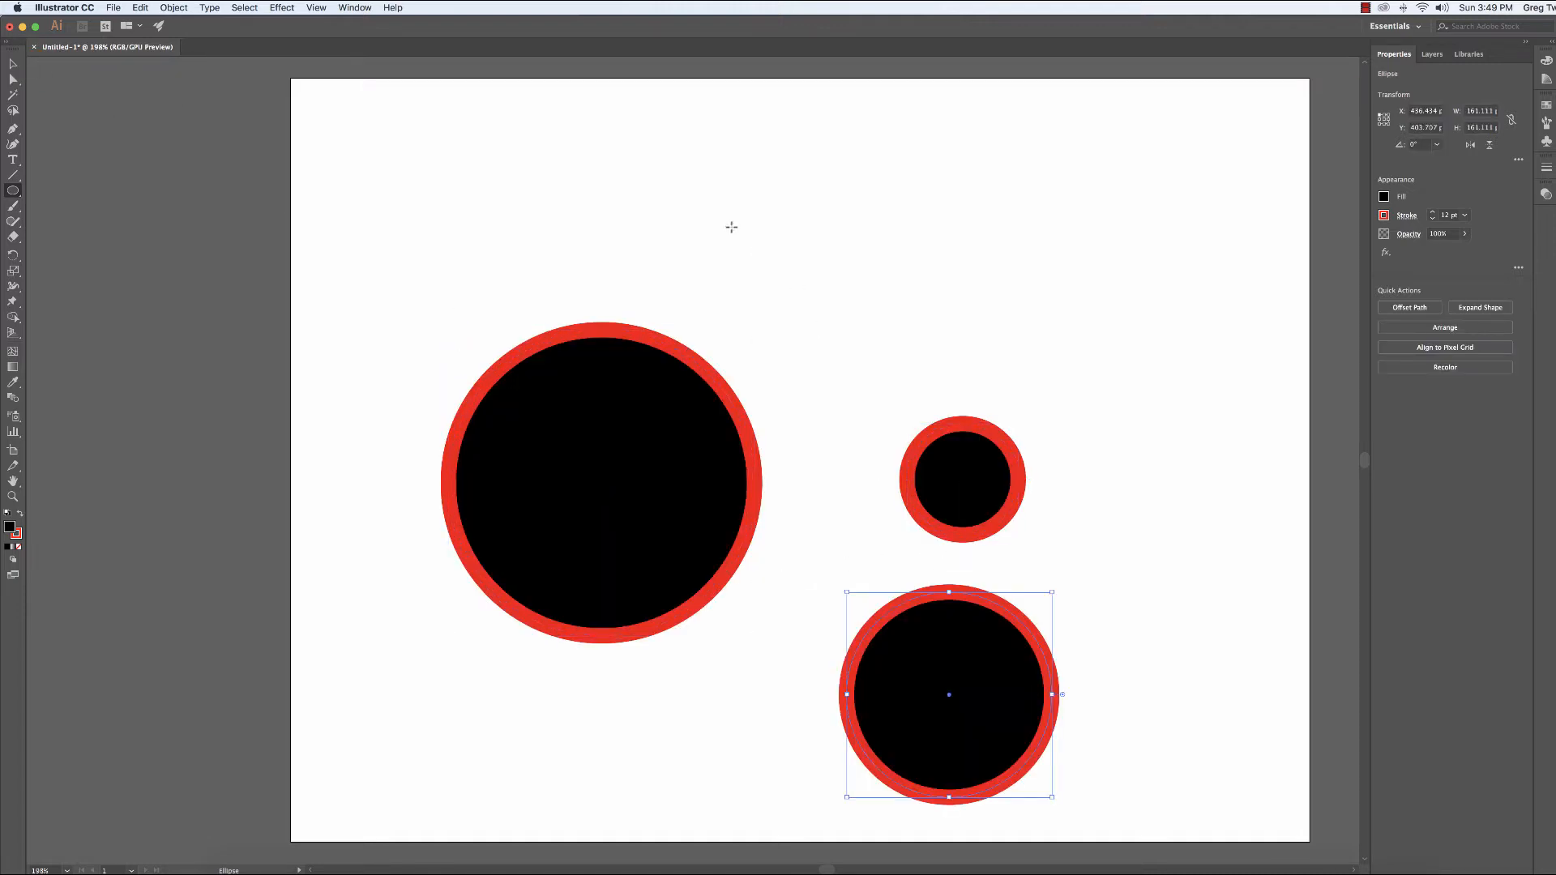
left_click_drag(739, 208, 876, 344)
mouse_move(933, 302)
left_mouse_down()
mouse_move(1045, 358)
mouse_move(1046, 415)
left_mouse_up()
left_click_drag(809, 402, 871, 464)
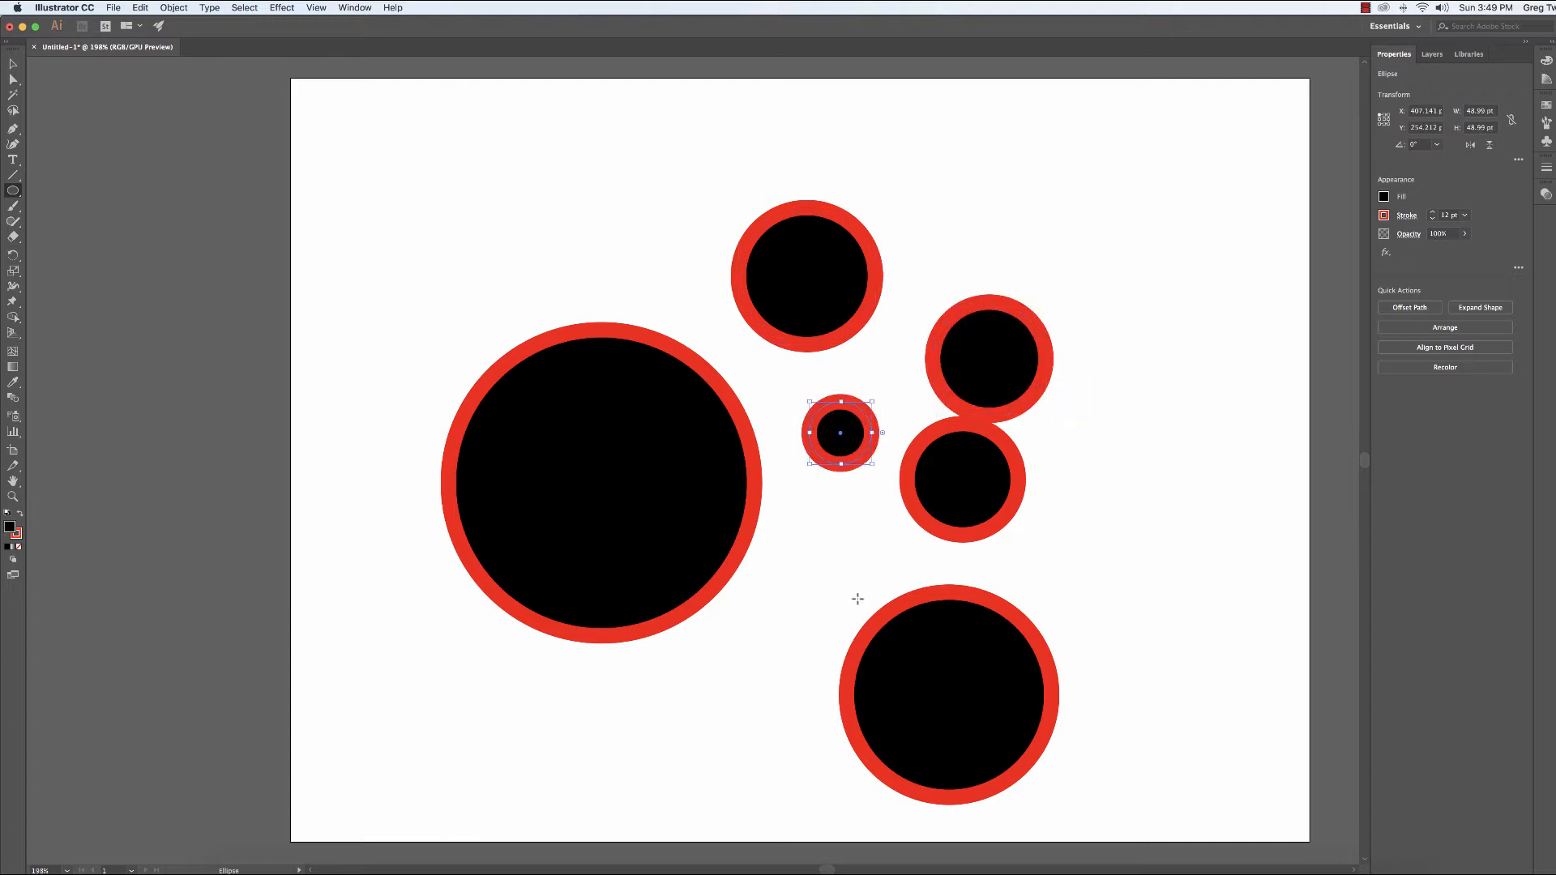
left_click_drag(798, 545, 907, 655)
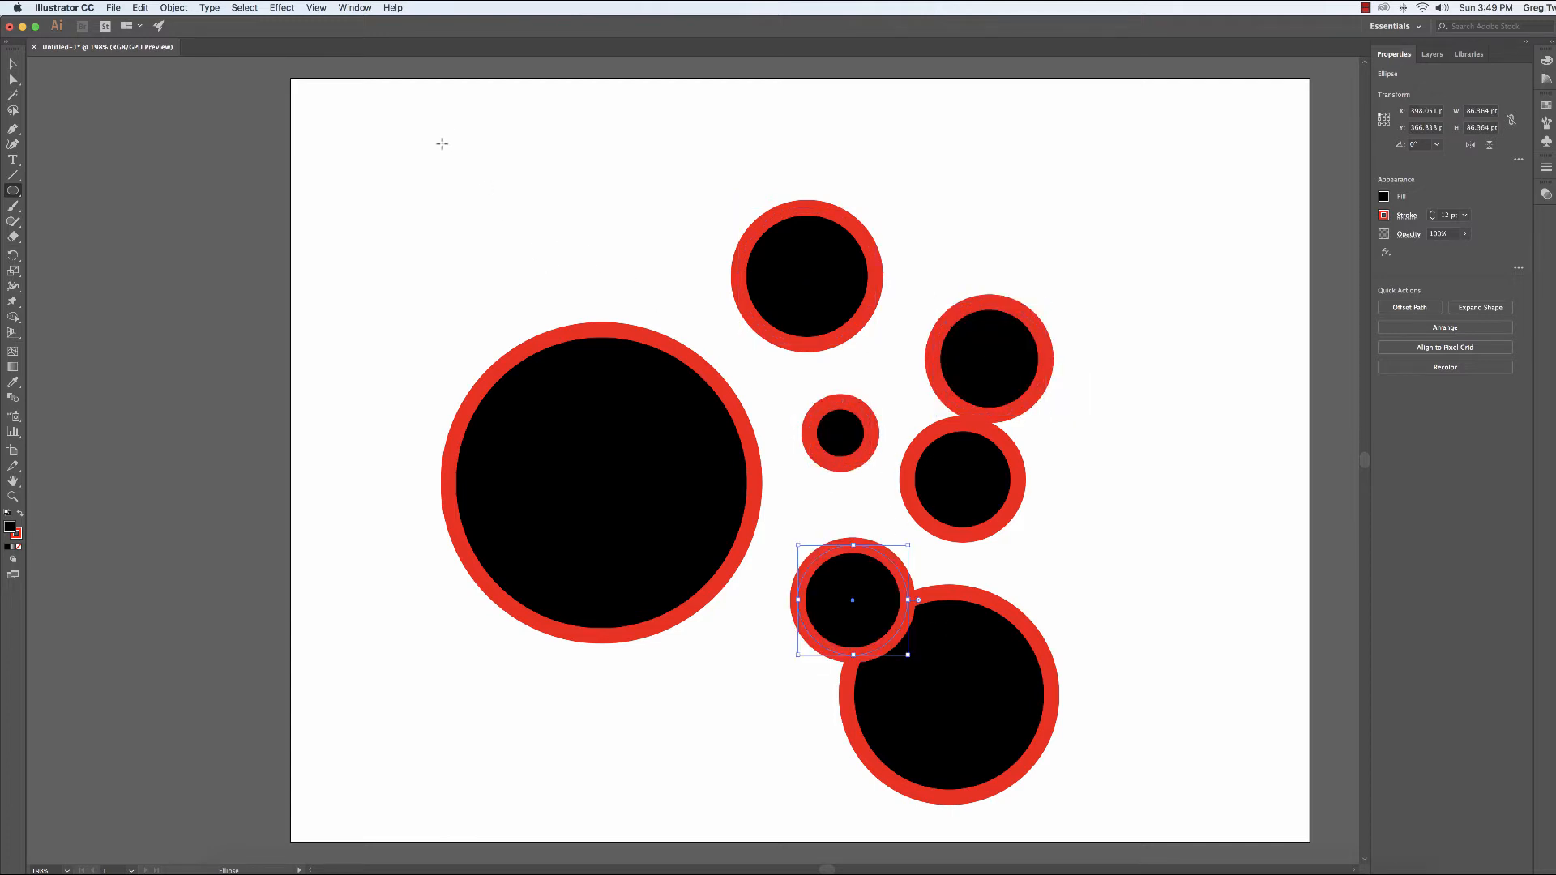
mouse_move(404, 130)
left_mouse_down()
mouse_move(618, 264)
mouse_move(629, 356)
left_mouse_up()
left_click_drag(375, 642, 625, 851)
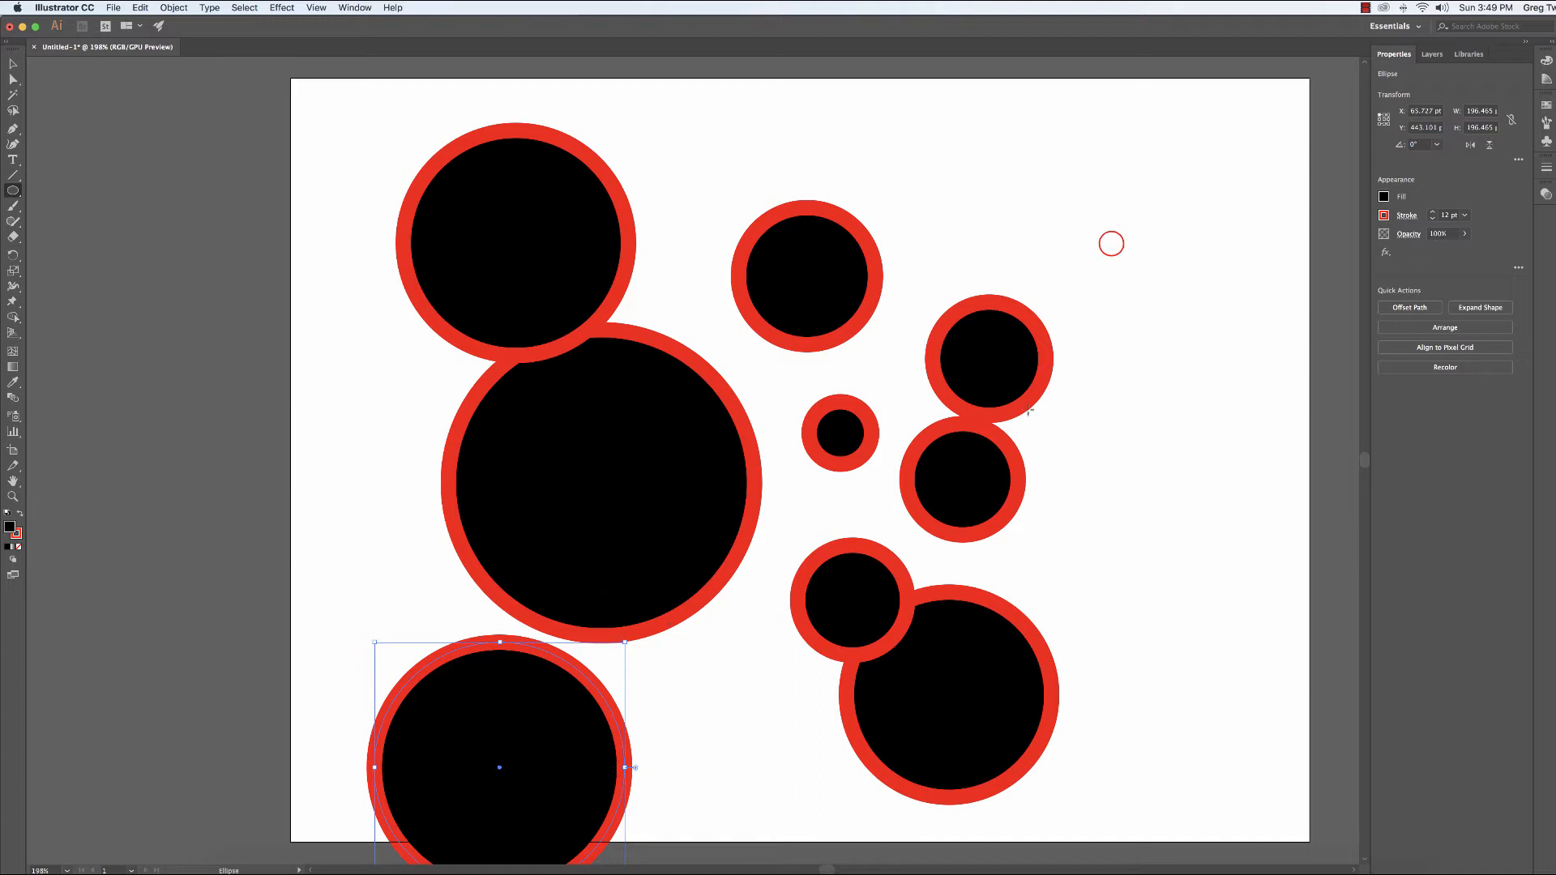
- Draw four narrow ellipses around the circles: three upright ones and one wide, flat one near the artboard's upper edge
left_click_drag(1114, 237, 1167, 629)
left_click_drag(1224, 541, 1289, 684)
left_click_drag(922, 123, 1260, 184)
left_click_drag(658, 131, 713, 312)
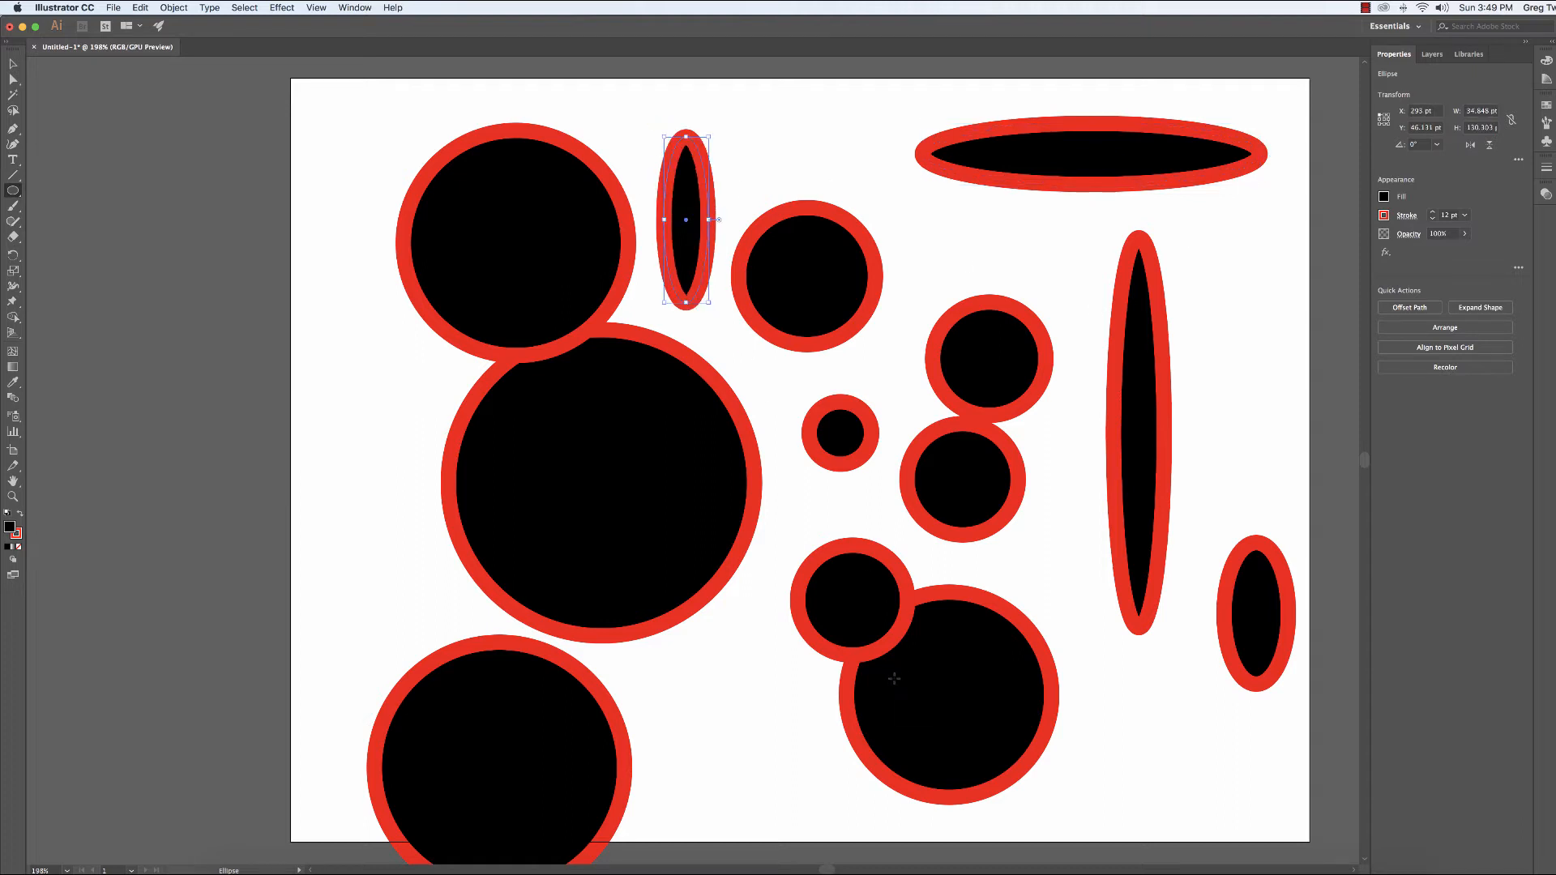
- Select all circles and ellipses and delete them
left_click(13, 63)
key("super+a")
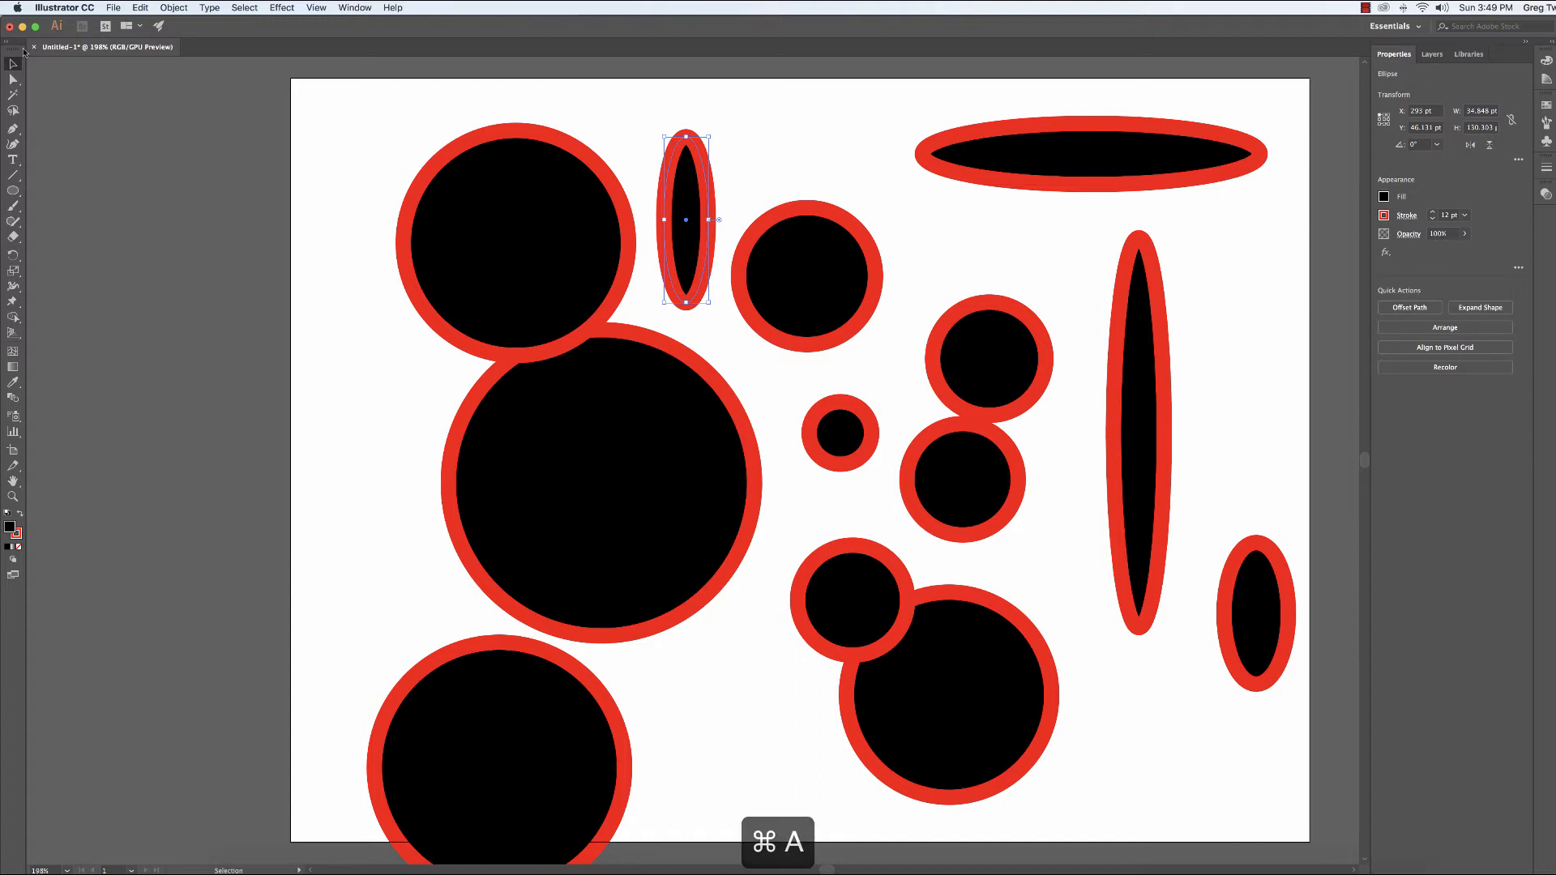
key("Delete")
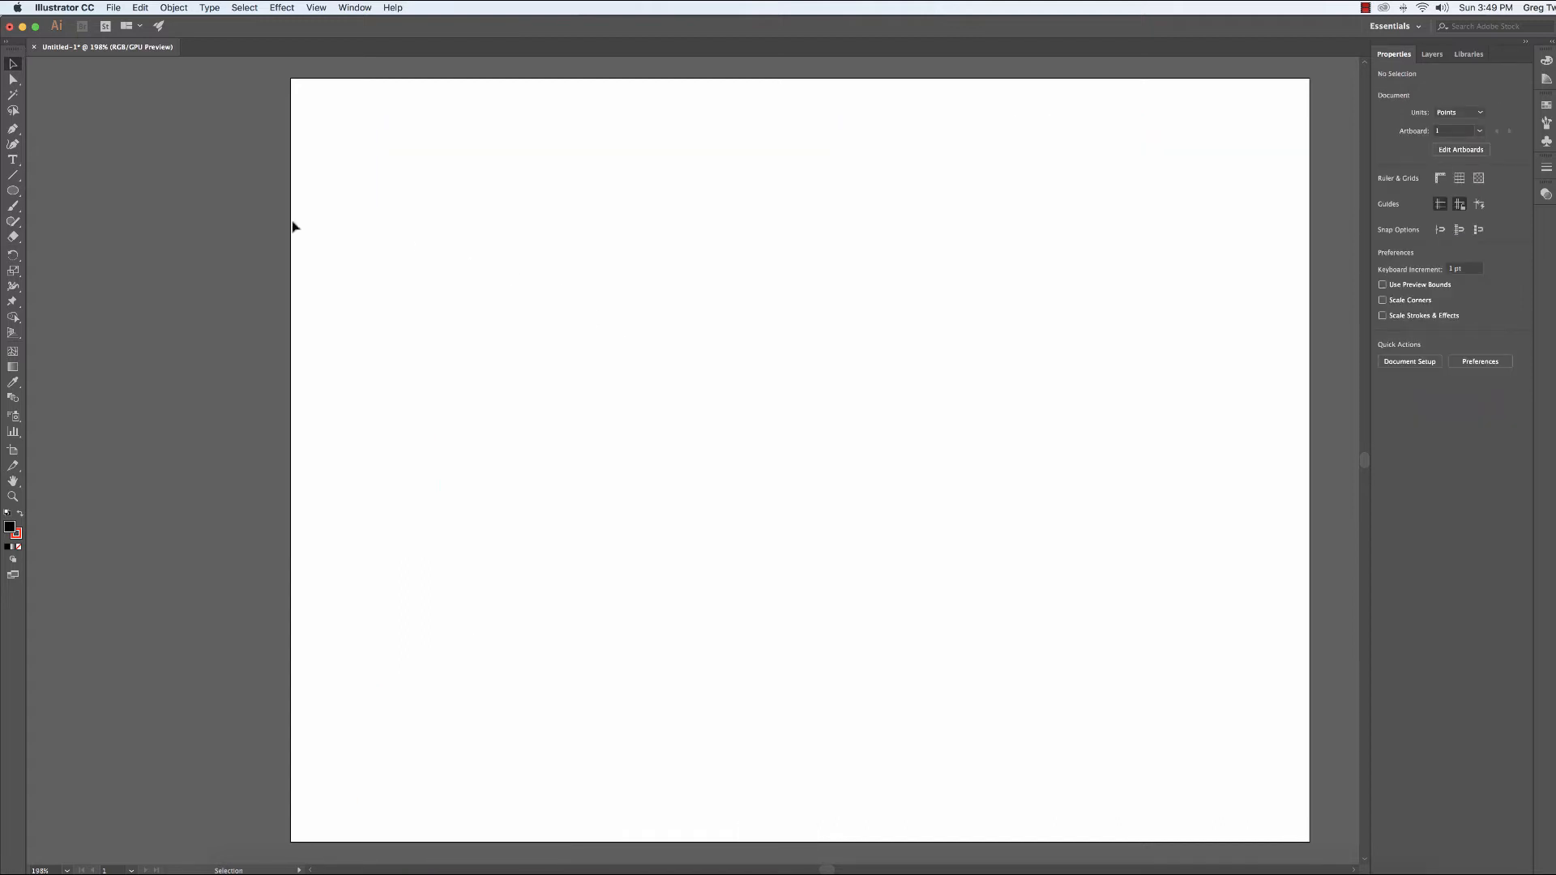
- Try drawing a polygon in the middle of the artboard while raising and lowering its number of sides, and undo it
left_click_drag(13, 190, 73, 237)
left_click_drag(654, 315, 833, 530)
key("Up")
key("Up")
key("Up")
key("Up")
key("Up")
key("Up")
key("Up")
key("Up")
key("Up")
key("Up")
key("Up")
key("Down")
key("Down")
key("Down")
key("Down")
key("Down")
key("Down")
key("Down")
key("Down")
key("Down")
key("Down")
key("Down")
key("Down")
key("Down")
key("Down")
key("Up")
key("Up")
key("Up")
key("Up")
key("Up")
key("Up")
key("Up")
key("Down")
key("Down")
key("Down")
key("Down")
key("Up")
key("Up")
key("Up")
key("Up")
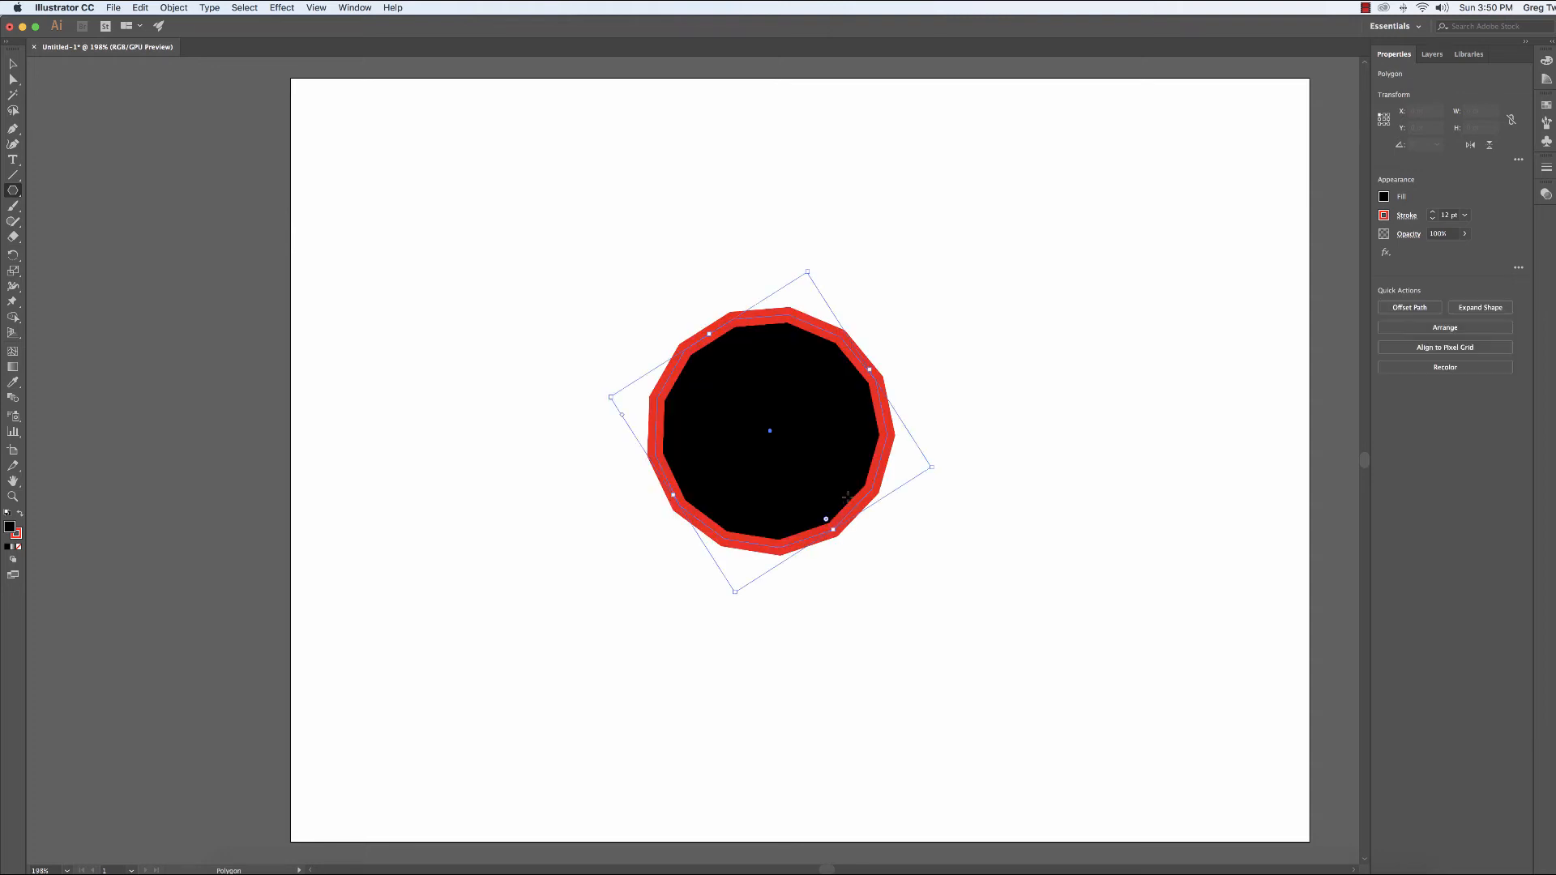
key("super+z")
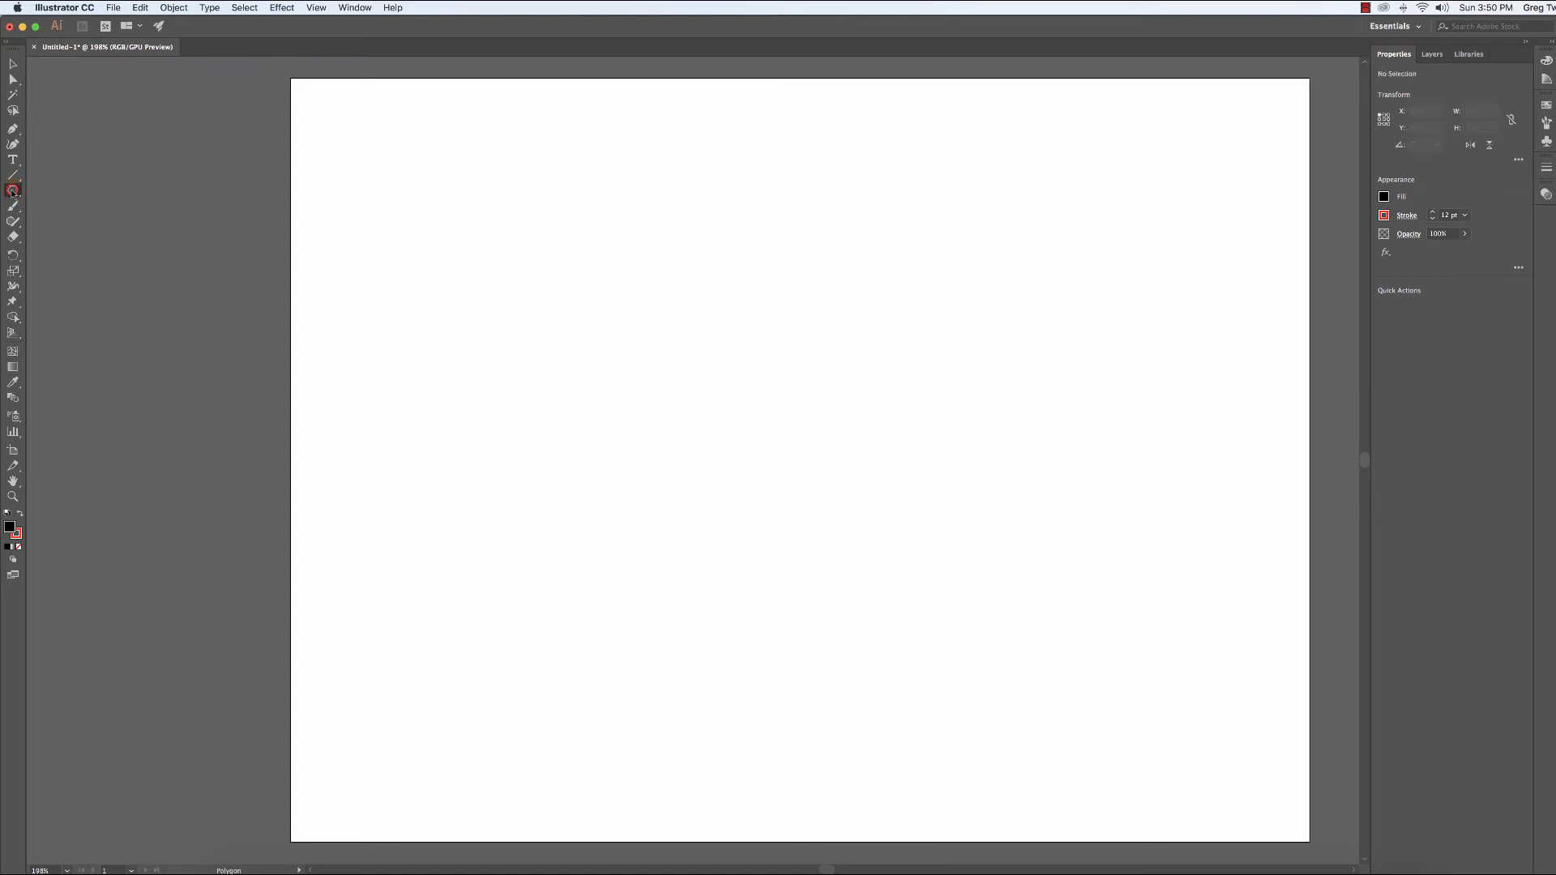
- Draw a star about 399 pt wide mid-artboard, adjusting the number of points and inner radius to get 15 long, thin spikes
left_click_drag(13, 192, 73, 253)
left_click_drag(717, 390, 866, 561)
key("Up")
key("Up")
key("Up")
key("Up")
key("Up")
key("Up")
key("Up")
key("Up")
key("Down")
key("Down")
key("Down")
key("Down")
key("Down")
key("Down")
key("Down")
key("Down")
key("Down")
key("Down")
key("Up")
key("Up")
key("Up")
key("Up")
key("Up")
key("Up")
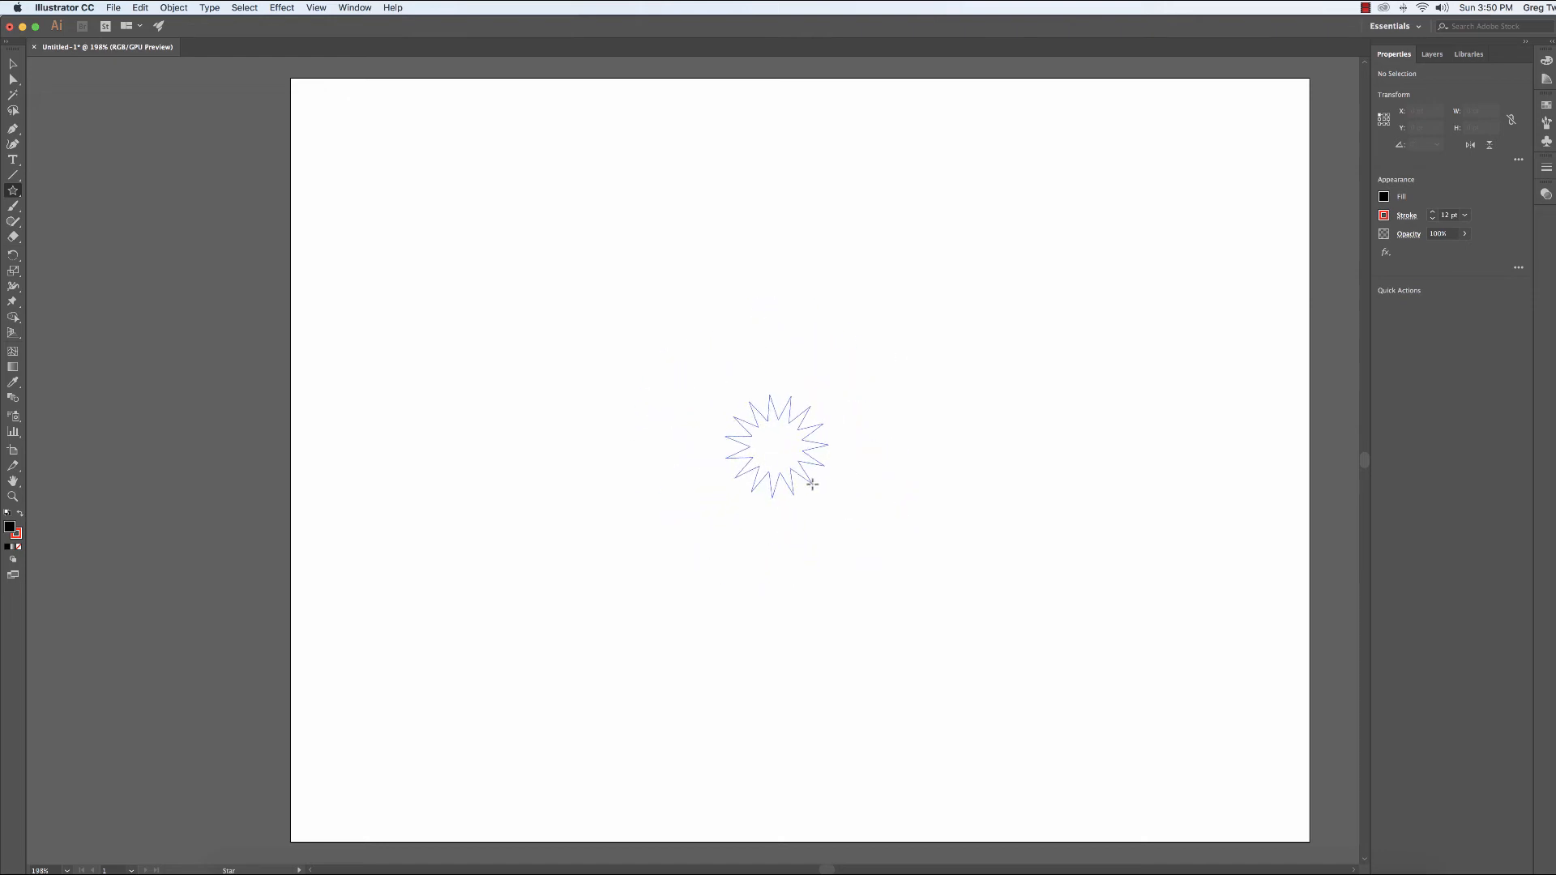
left_click_drag(895, 566, 866, 537)
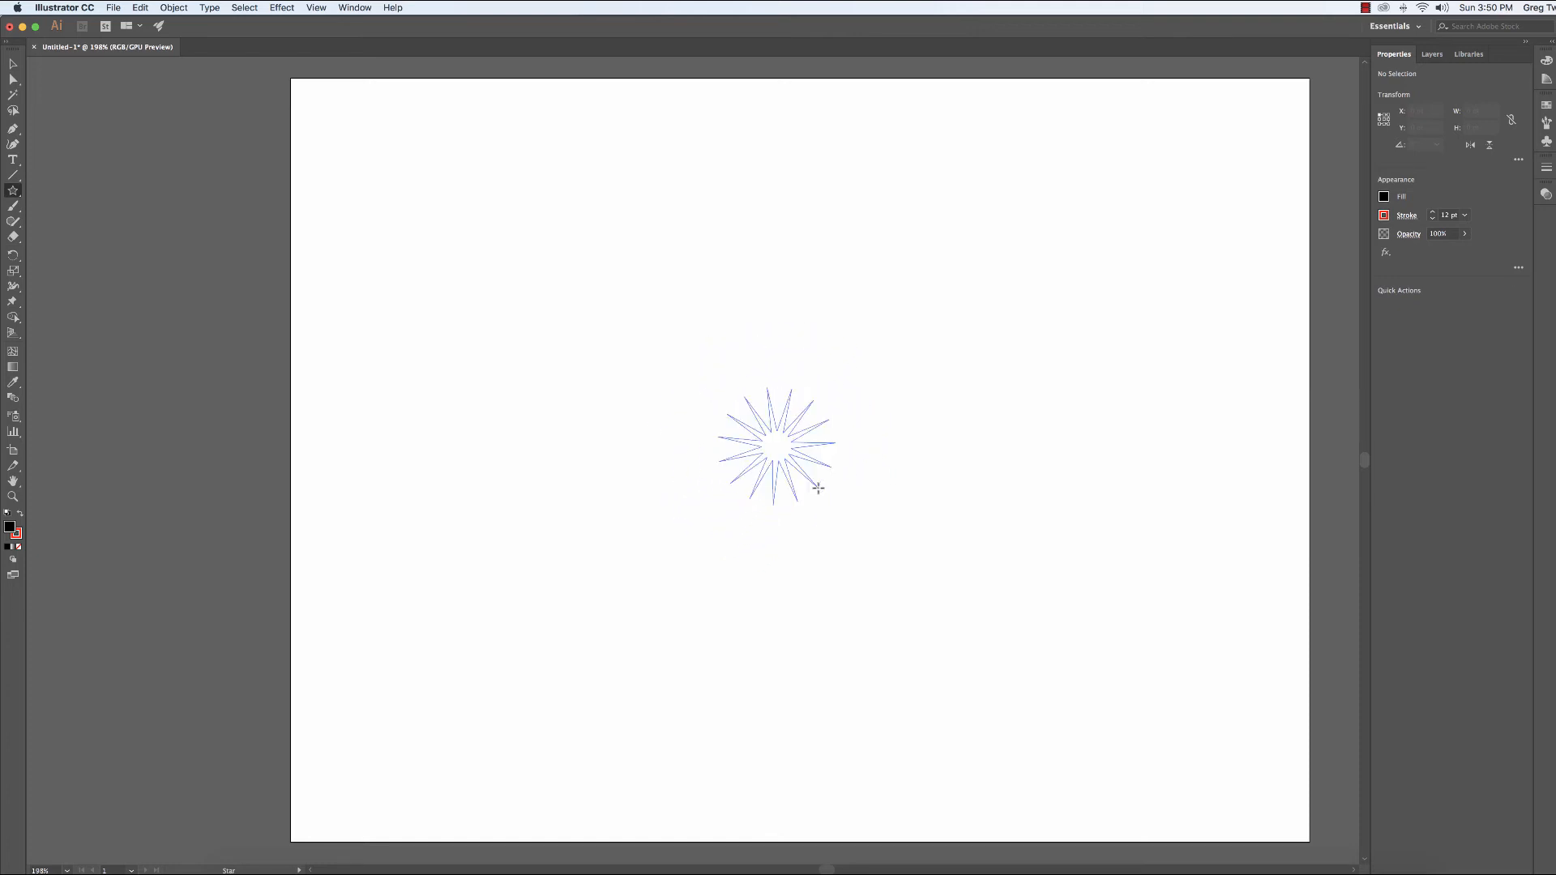
mouse_move(818, 488)
left_mouse_down()
mouse_move(1063, 727)
mouse_move(820, 514)
mouse_move(1006, 695)
mouse_move(810, 525)
mouse_move(941, 680)
mouse_move(1014, 732)
mouse_move(836, 546)
mouse_move(740, 737)
mouse_move(771, 479)
mouse_move(853, 633)
mouse_move(965, 709)
mouse_move(782, 459)
mouse_move(945, 671)
mouse_move(1014, 535)
mouse_move(959, 454)
mouse_move(914, 556)
mouse_move(862, 511)
mouse_move(1011, 546)
left_mouse_up()
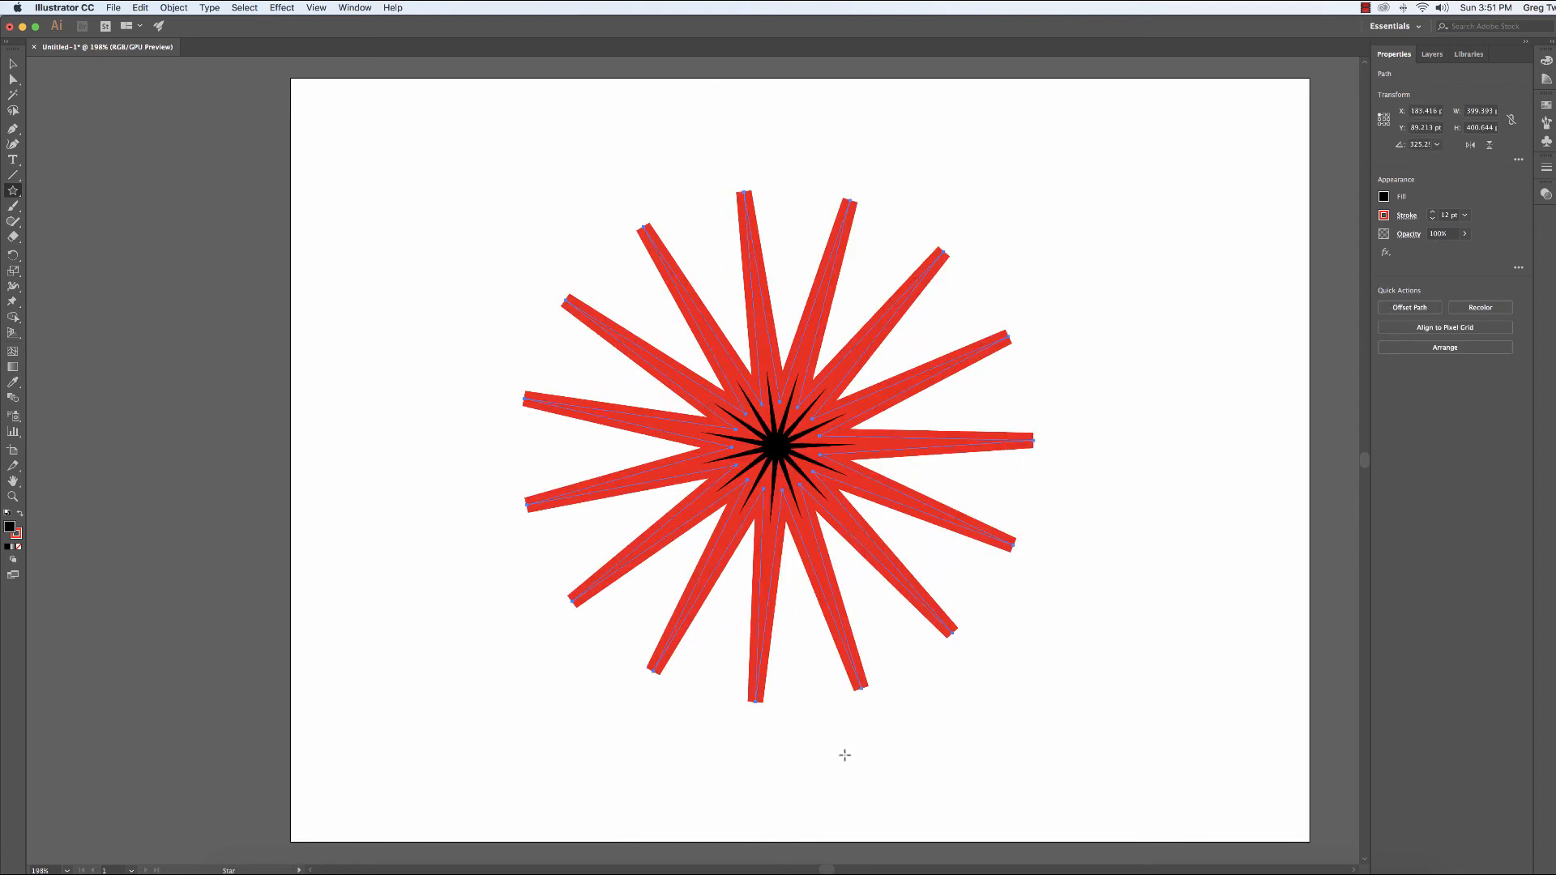
left_click(8, 192)
left_click(15, 193)
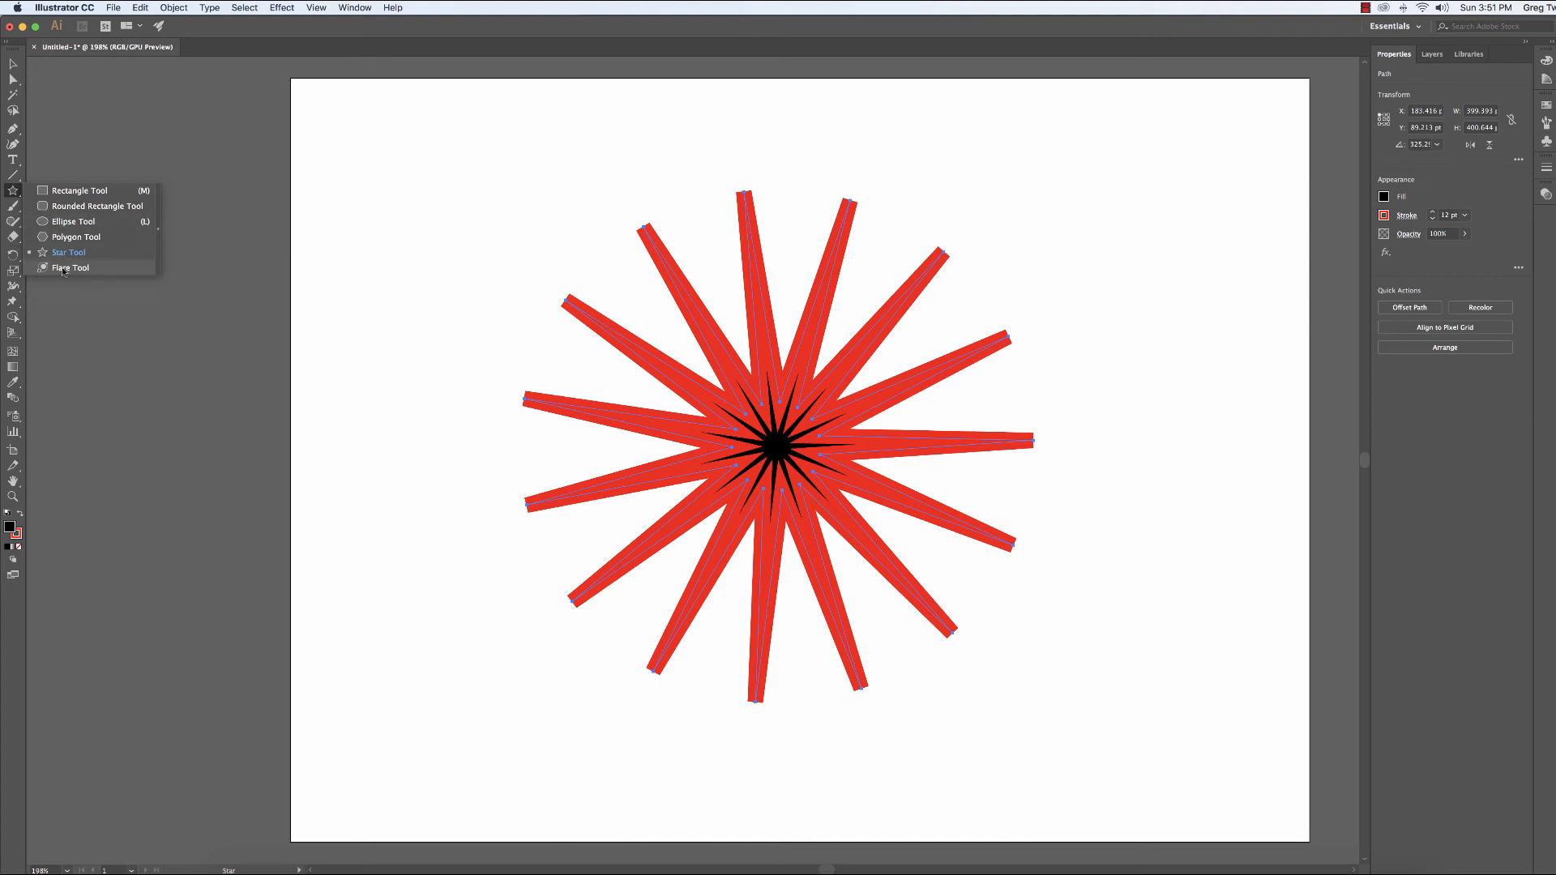
left_click(9, 191)
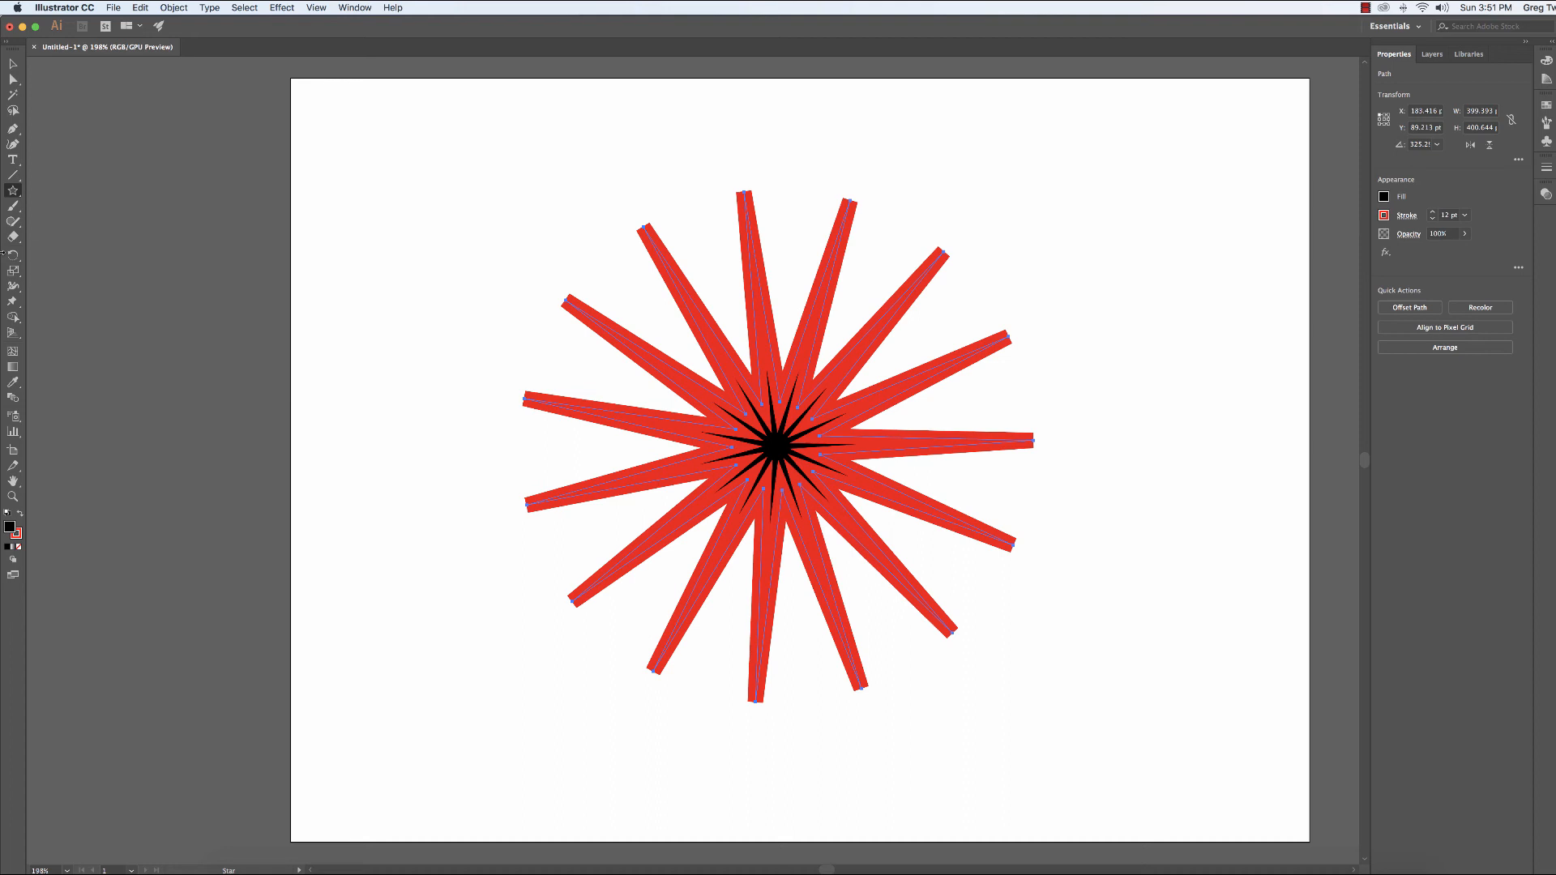
- Make the star's stroke a dashed line with 20 pt dashes and 20 pt gaps
left_click(13, 64)
left_click(1407, 215)
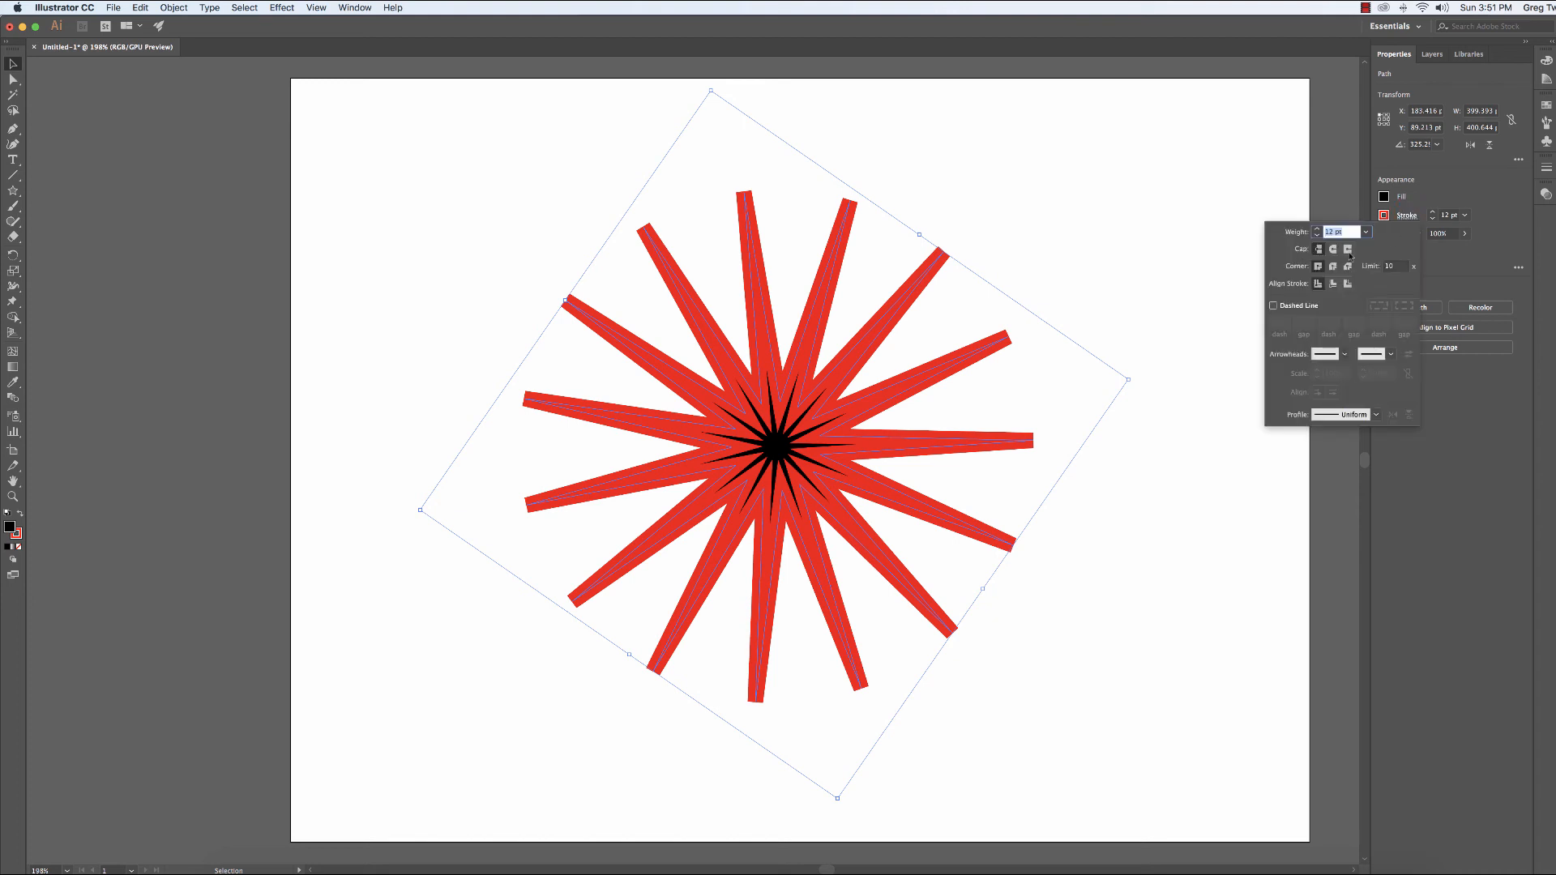
left_click(1273, 306)
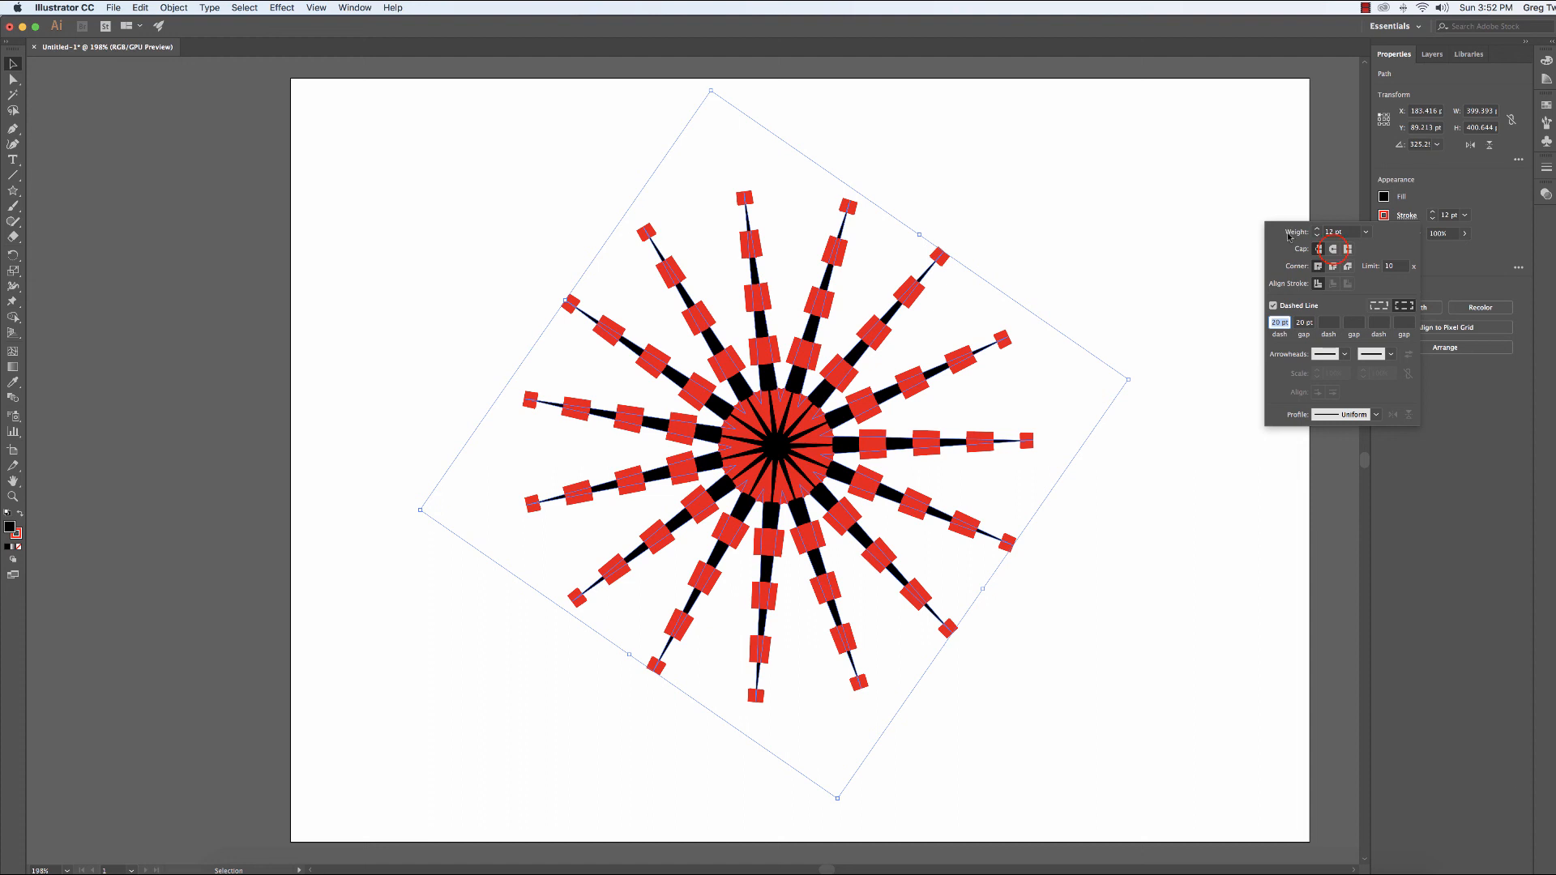
- Try a round cap on the star's dashes, switch back to the butt cap, and deselect the star
left_click(1333, 249)
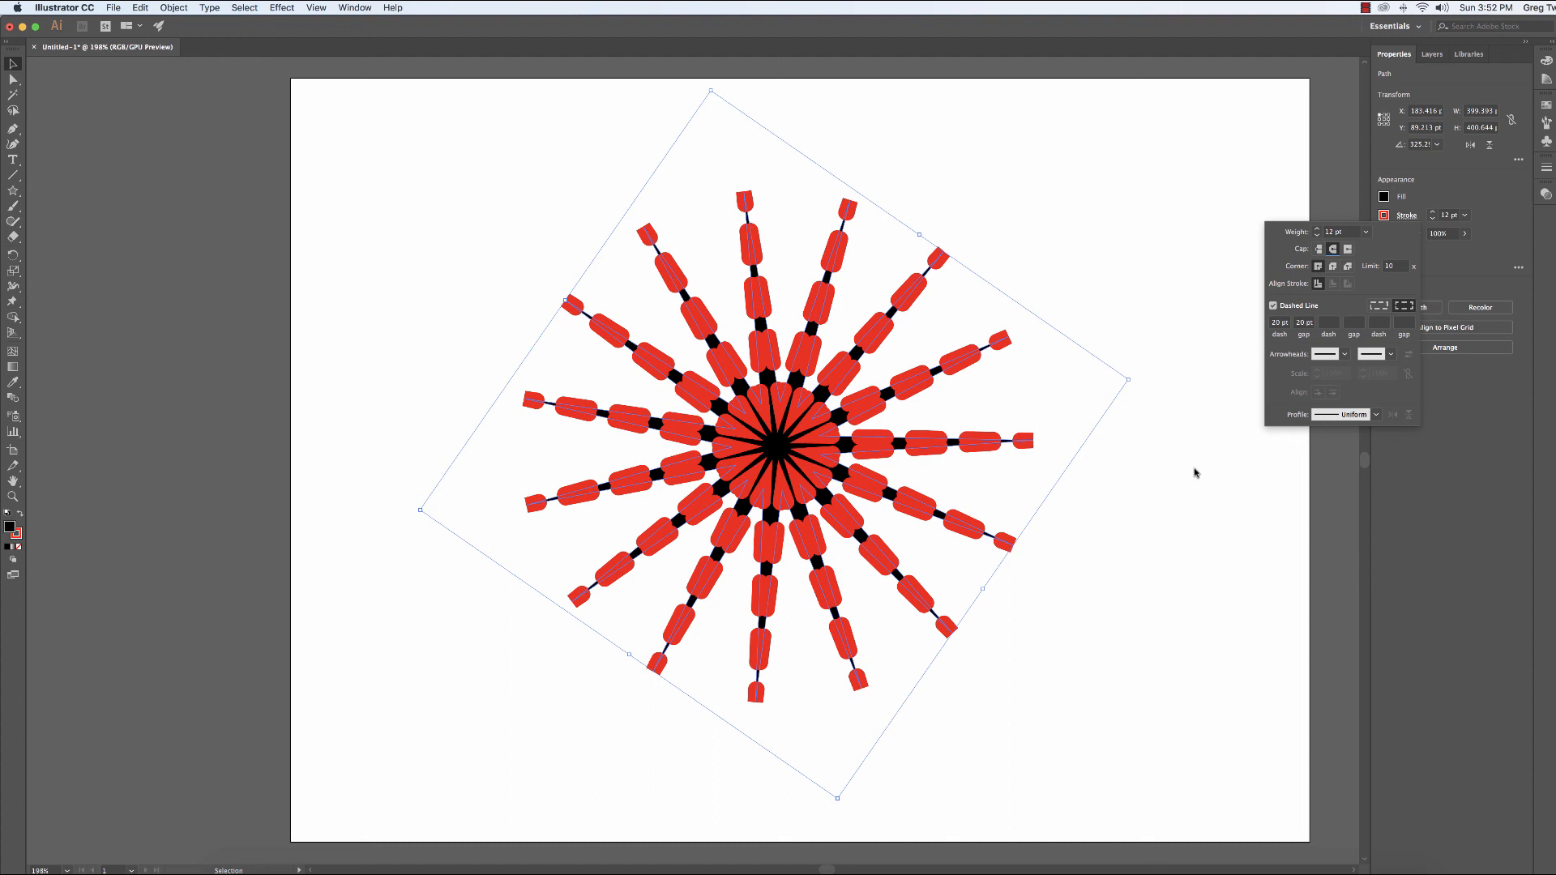
left_click(1320, 250)
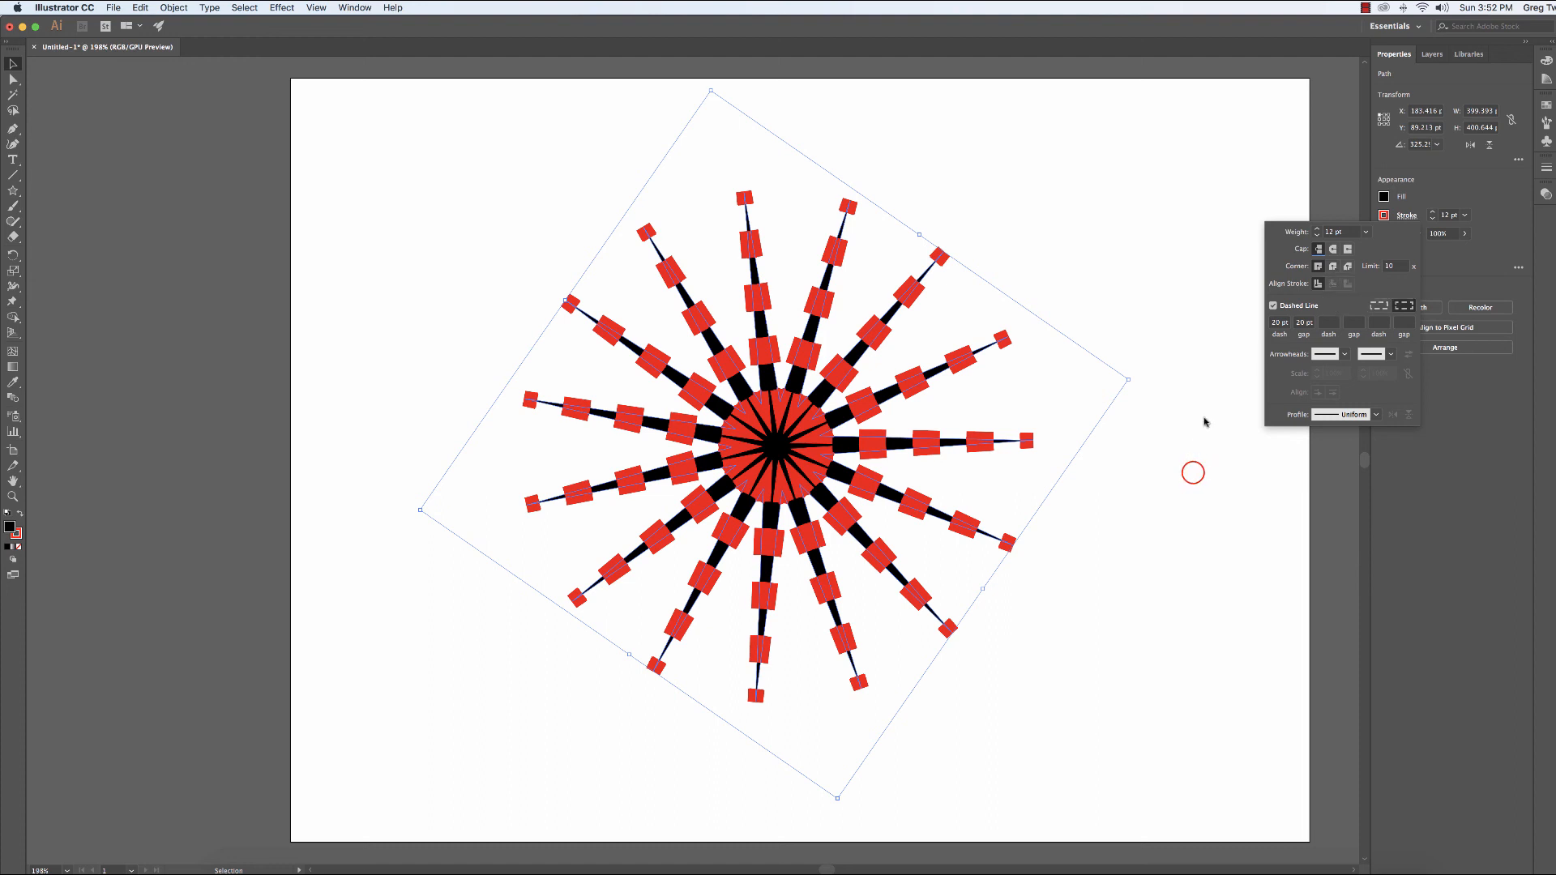
left_click(1193, 473)
left_click(1161, 515)
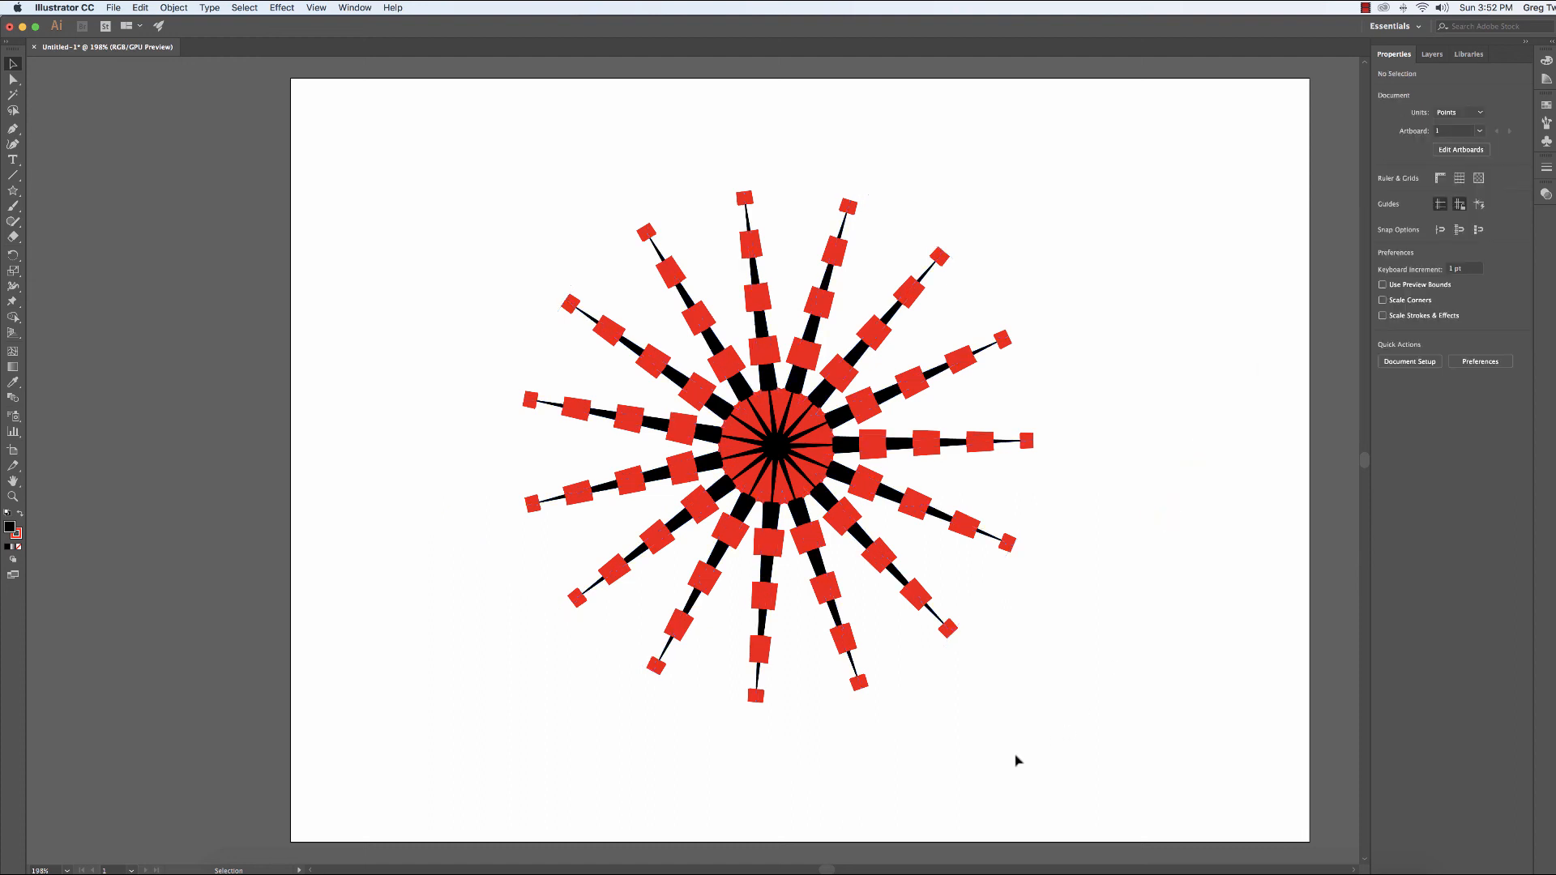